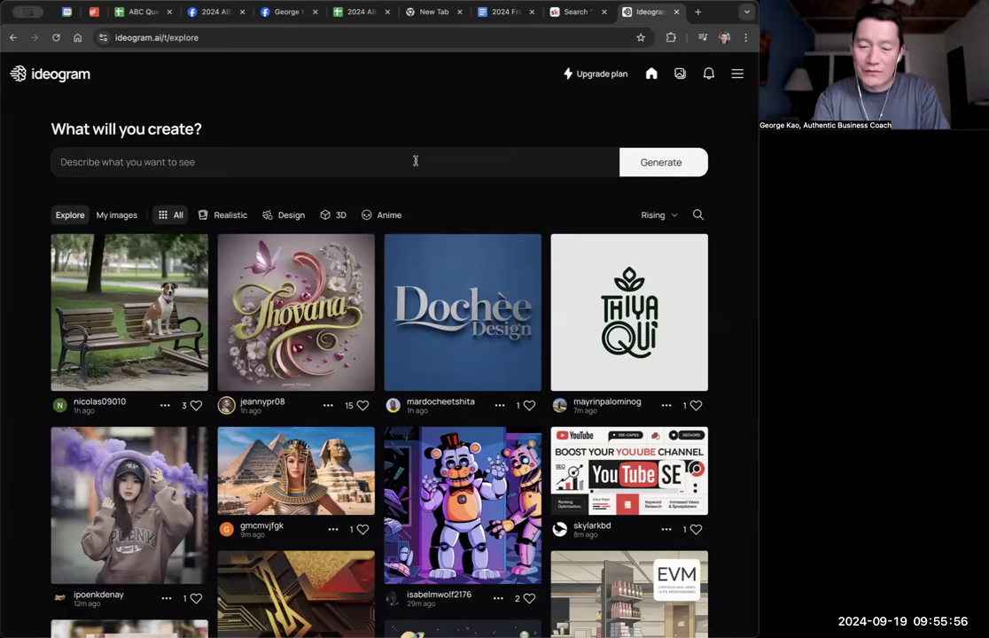
Write the prompt Logo: "Authentic Embodiment" in smaller words "4-Week Course with" plus the coach's name.
{"action": "left_click", "coordinate": [415, 160]}
{"action": "type", "text": "Logo"}
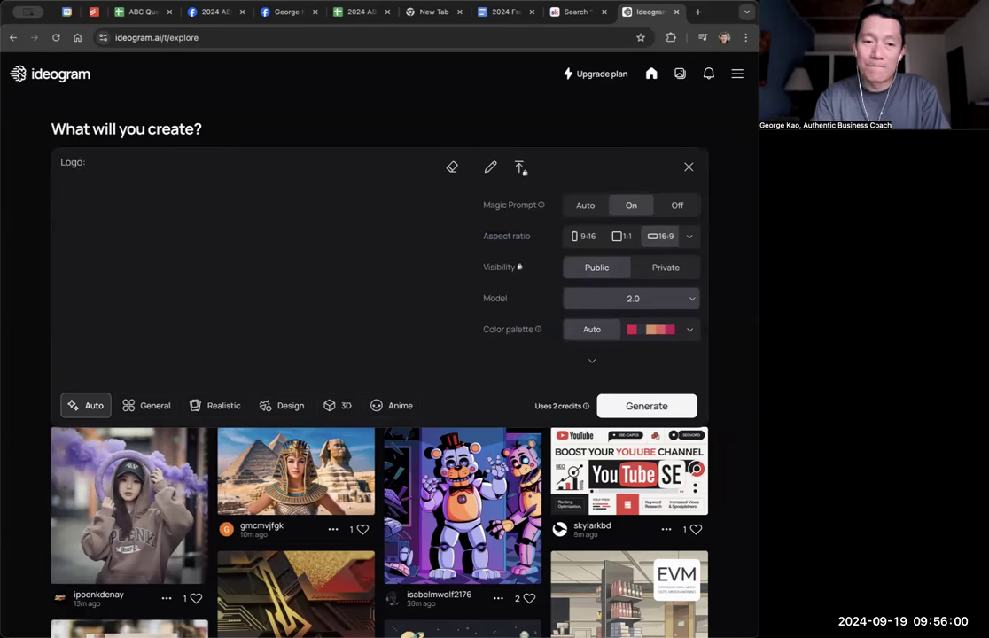
{"action": "type", "text": ": \""}
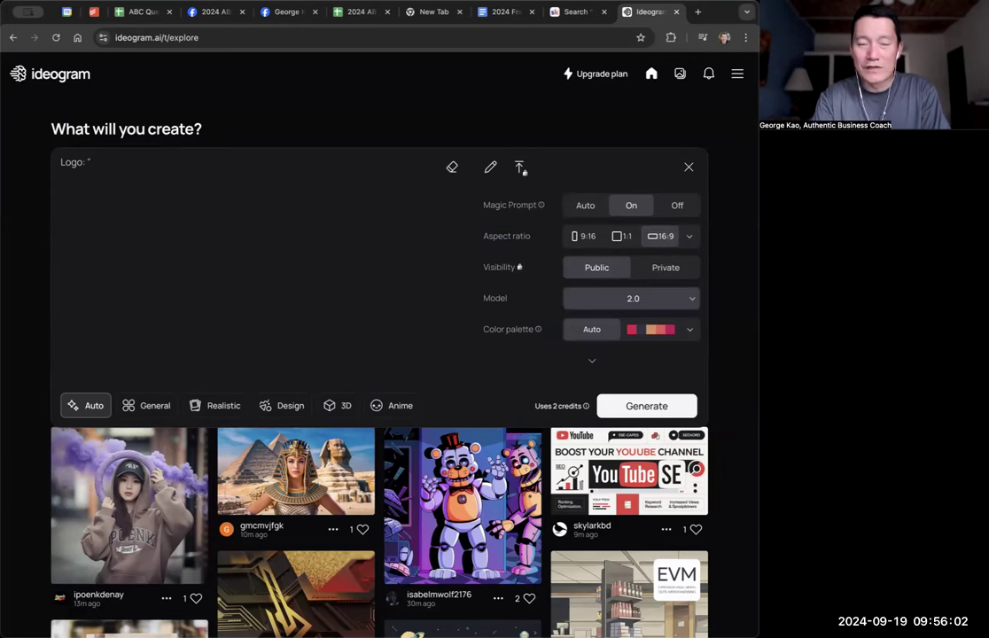
{"action": "type", "text": "Authentic Embodiment"}
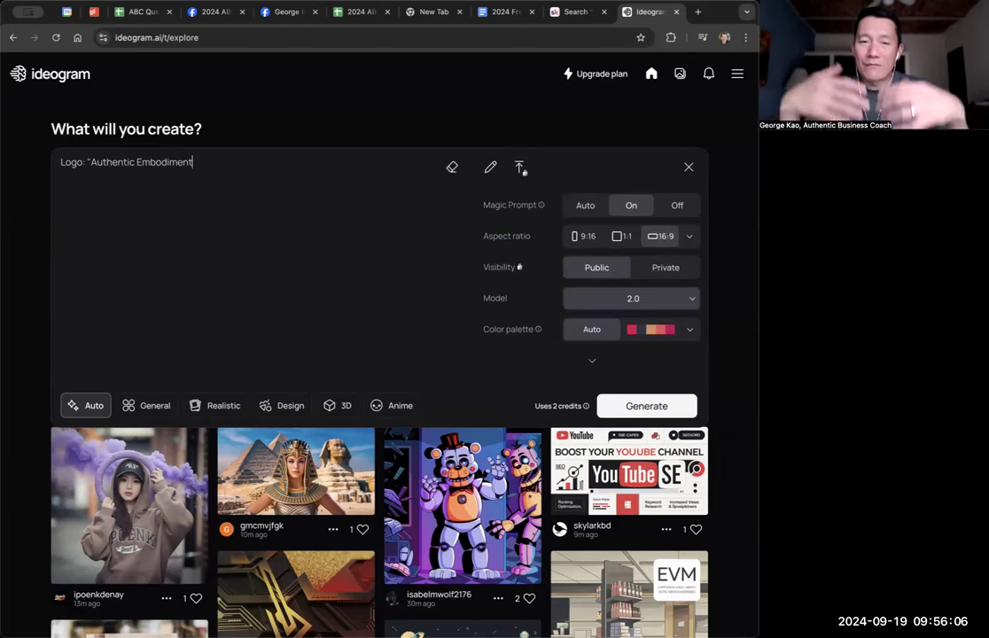
{"action": "type", "text": "\""}
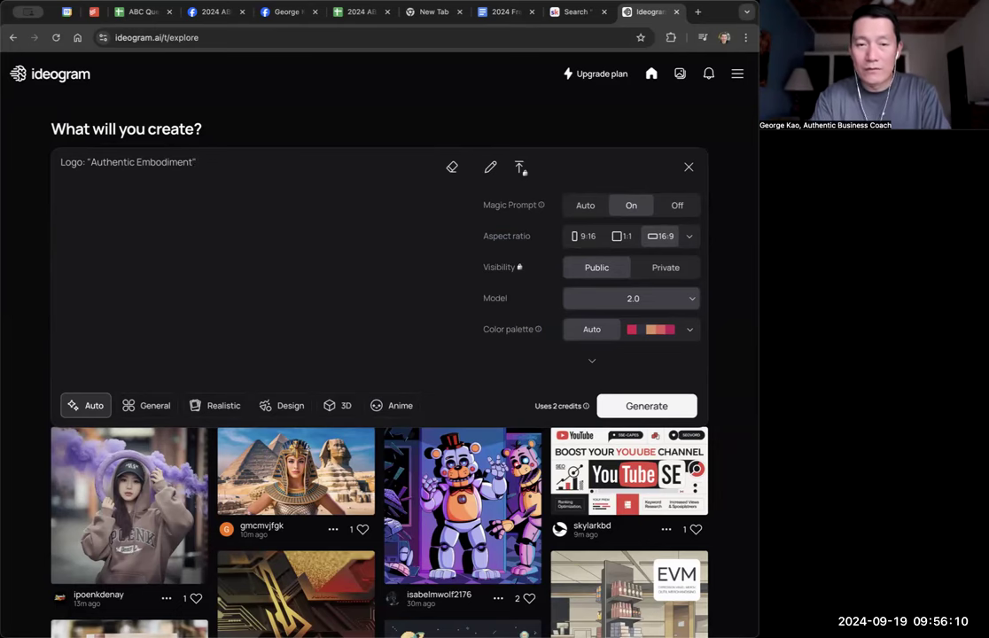
{"action": "key", "text": "ctrl+equal"}
{"action": "key", "text": "ctrl+equal"}
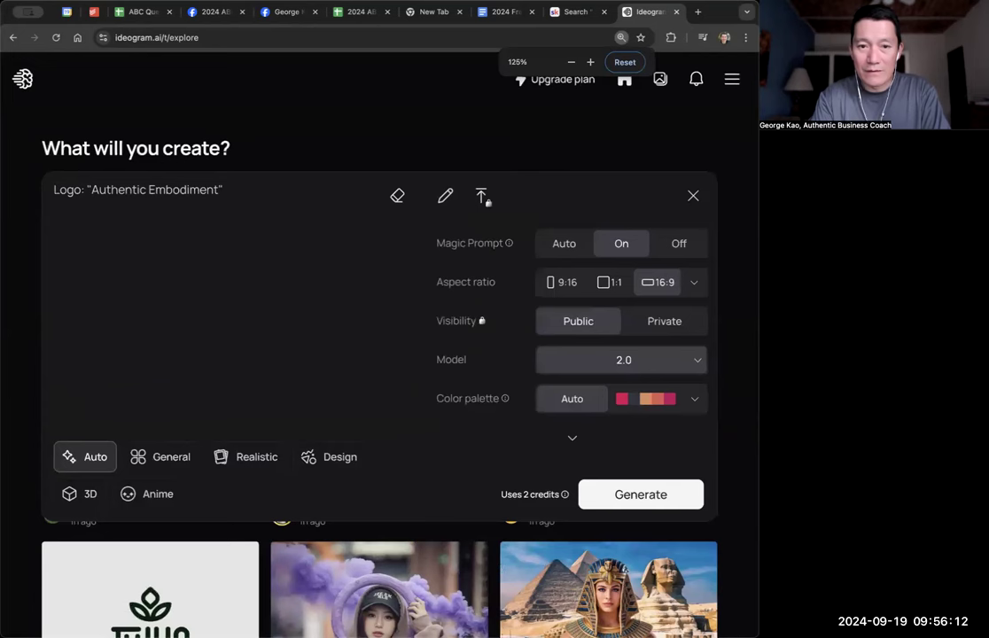
{"action": "type", "text": "in smaller words "}
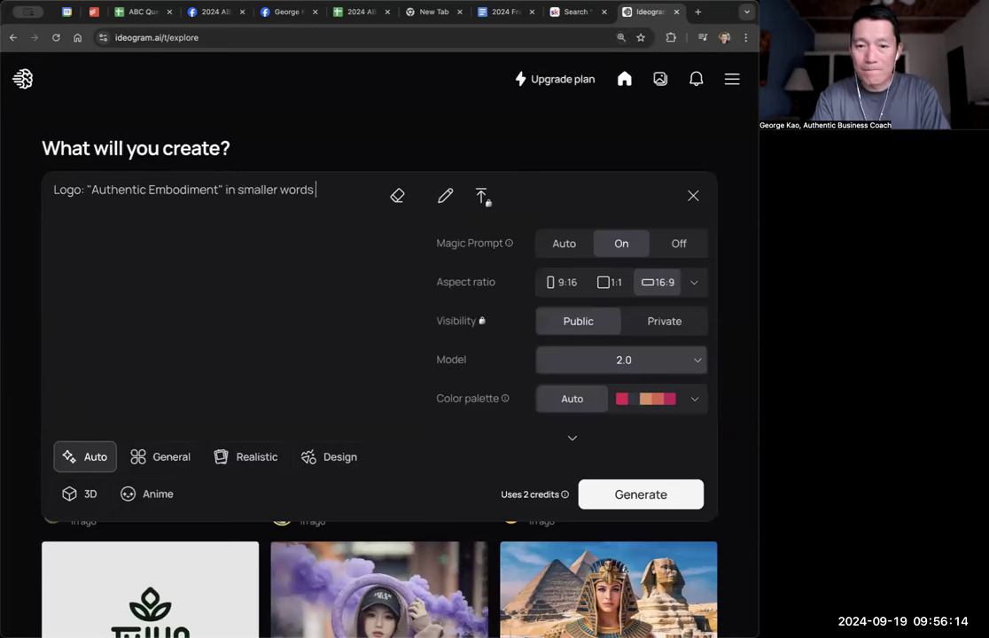
{"action": "type", "text": "\"4-Week"}
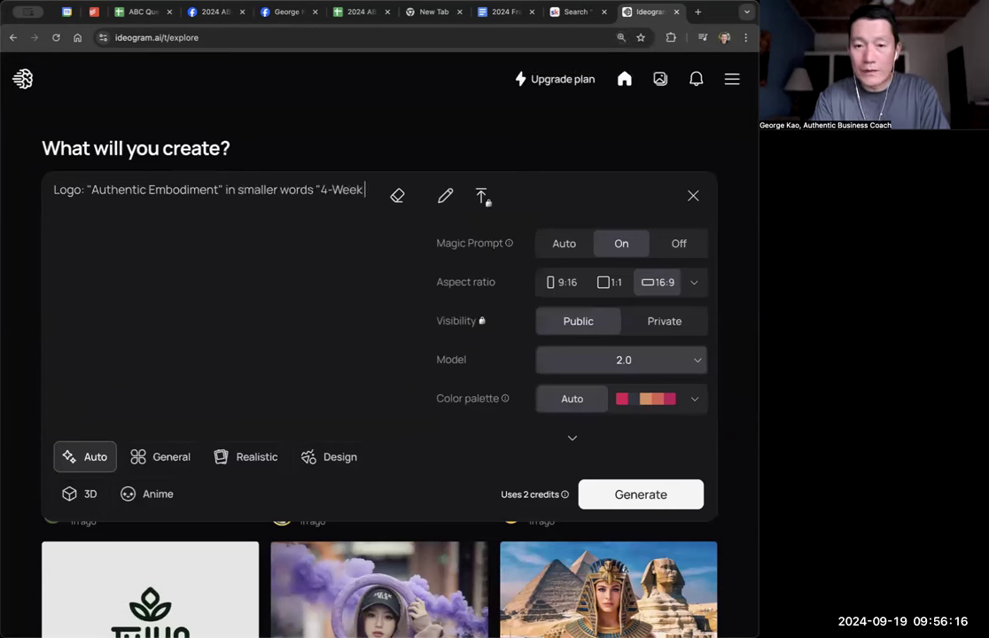
{"action": "type", "text": " Course with George KA"}
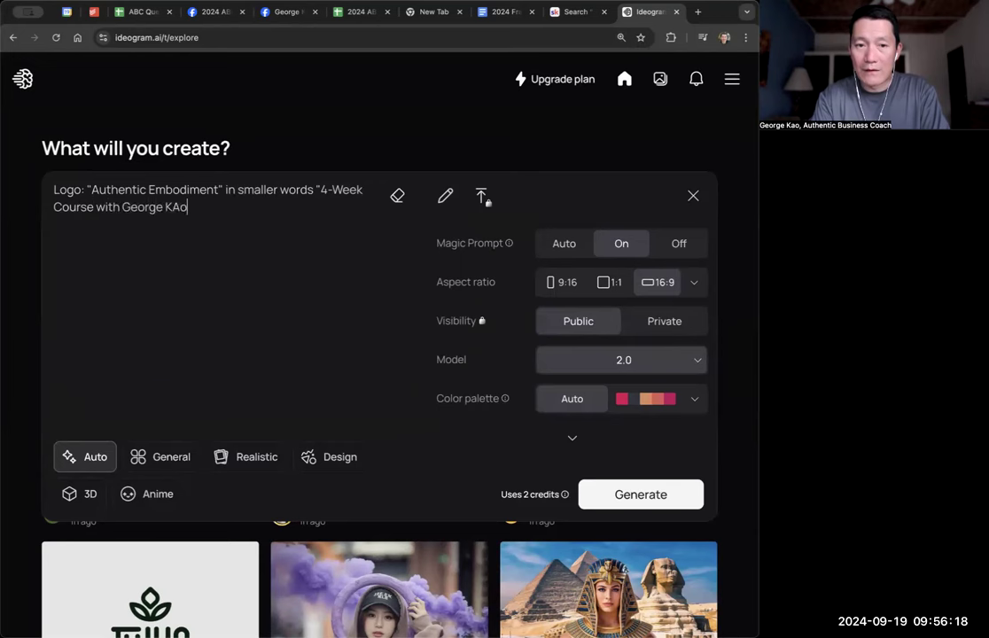
{"action": "key", "text": "BackSpace"}
{"action": "type", "text": "ao\""}
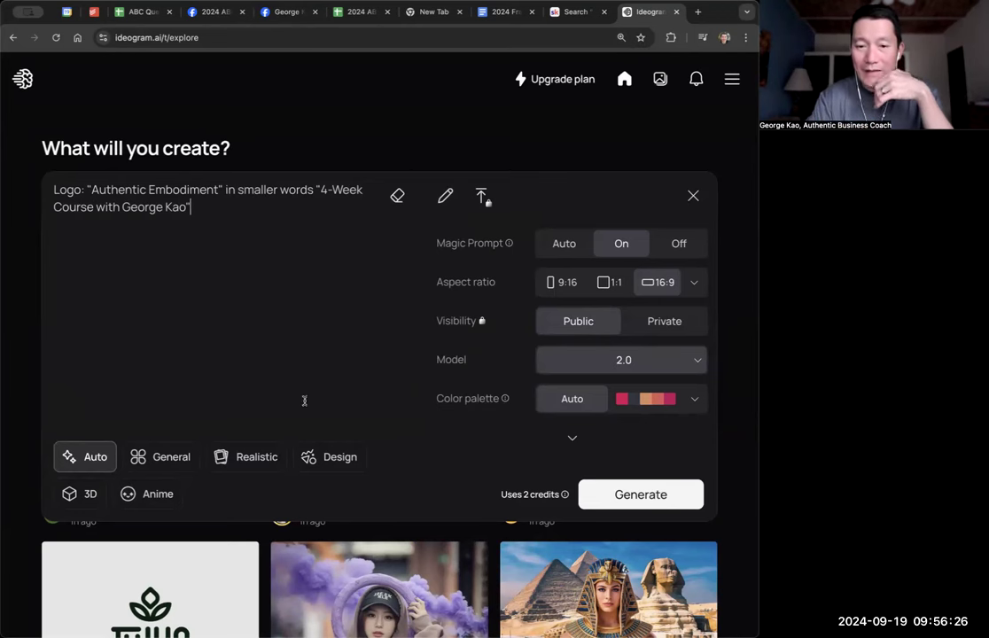
Choose the Design style and add 'for Coaches' after 'Embodiment' in the logo title.
{"action": "left_click", "coordinate": [318, 463]}
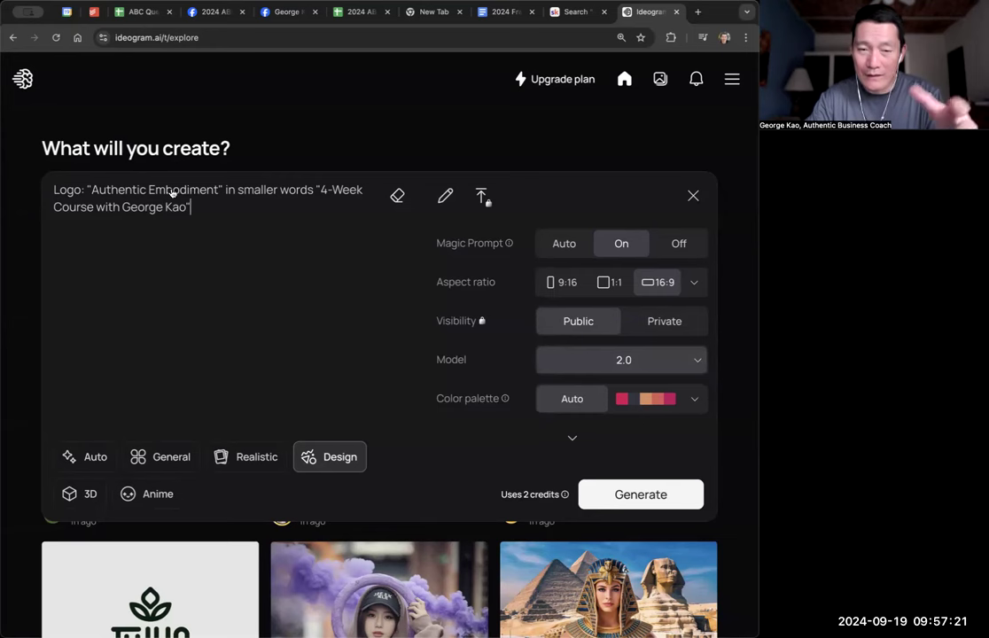
{"action": "left_click", "coordinate": [223, 191]}
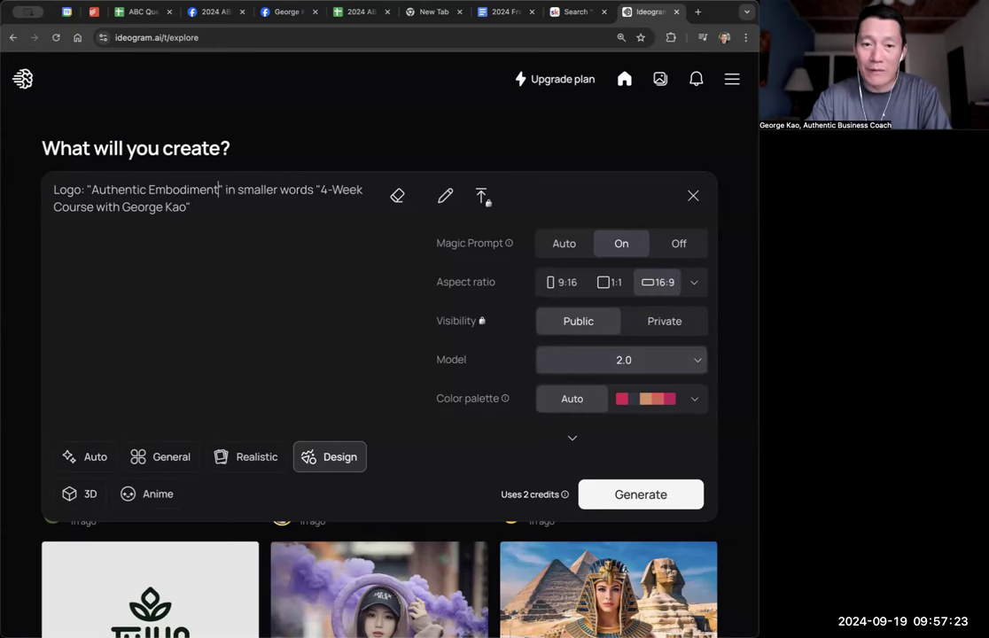
{"action": "type", "text": "for Coaches"}
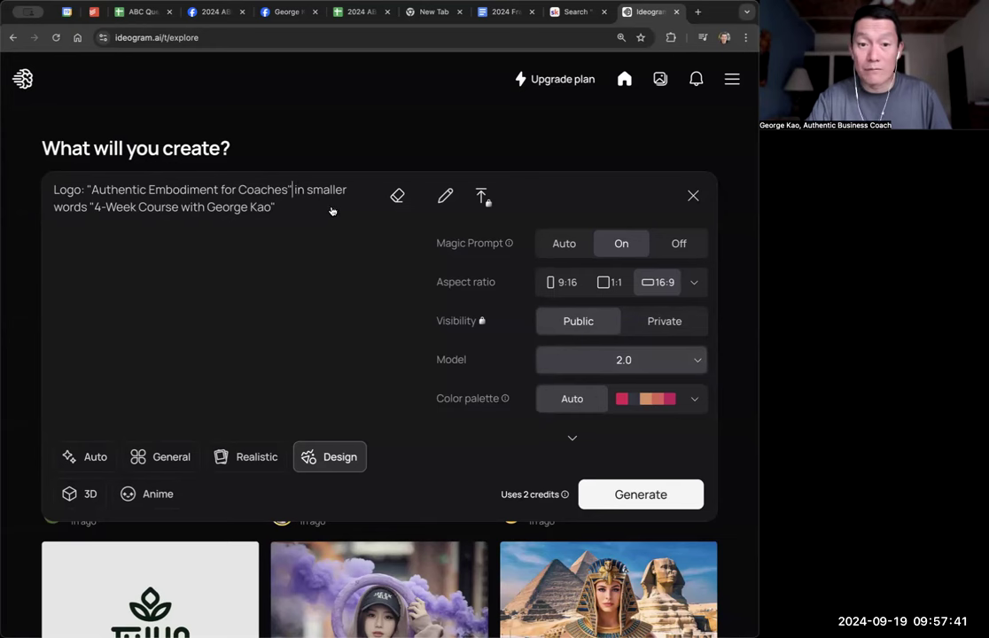
Append 'Authentic Business Coach' to the subtitle and replace 'Embodiment' with 'Ai Design'.
{"action": "left_click", "coordinate": [267, 207]}
{"action": "type", "text": "Authentic "}
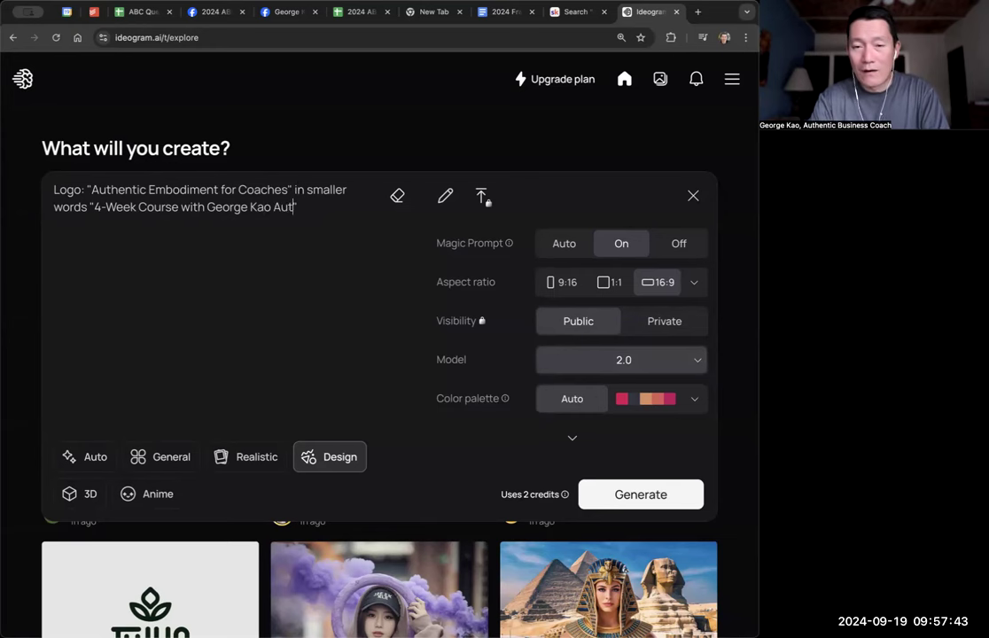
{"action": "type", "text": "Business Coach"}
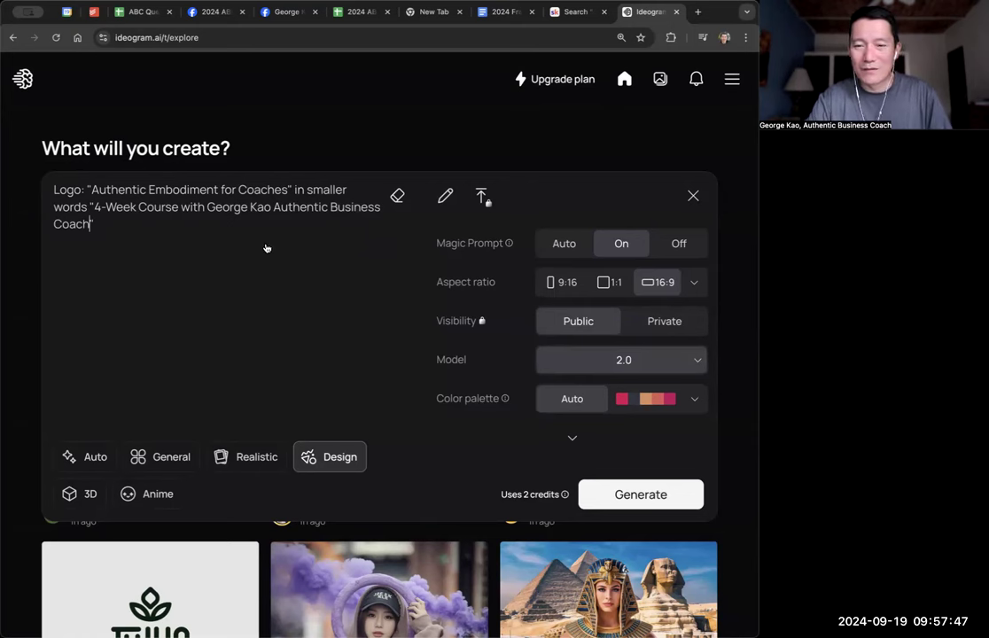
{"action": "double_click", "coordinate": [177, 190]}
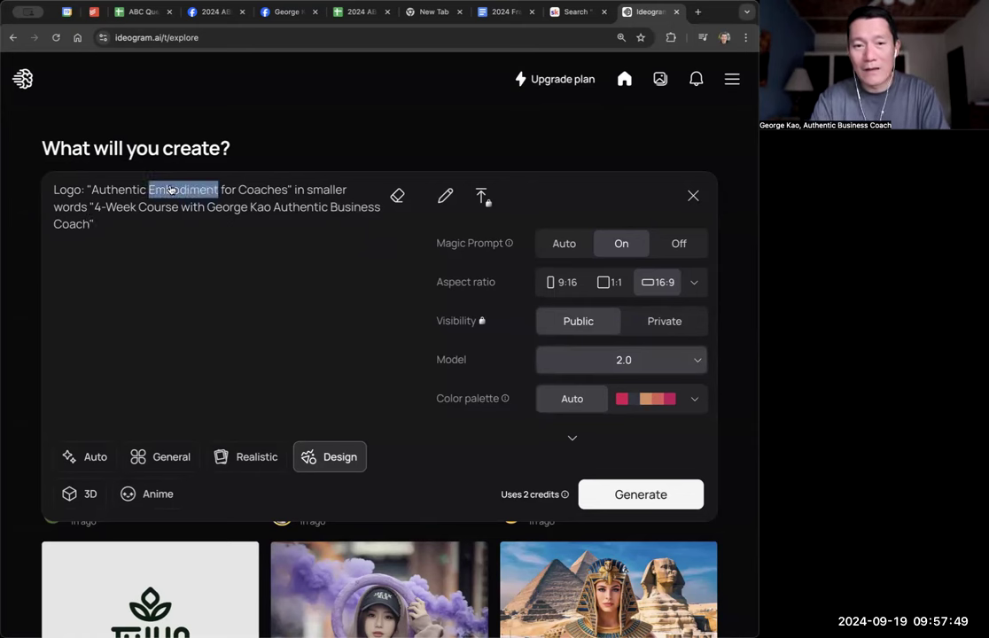
{"action": "type", "text": "Ai Design"}
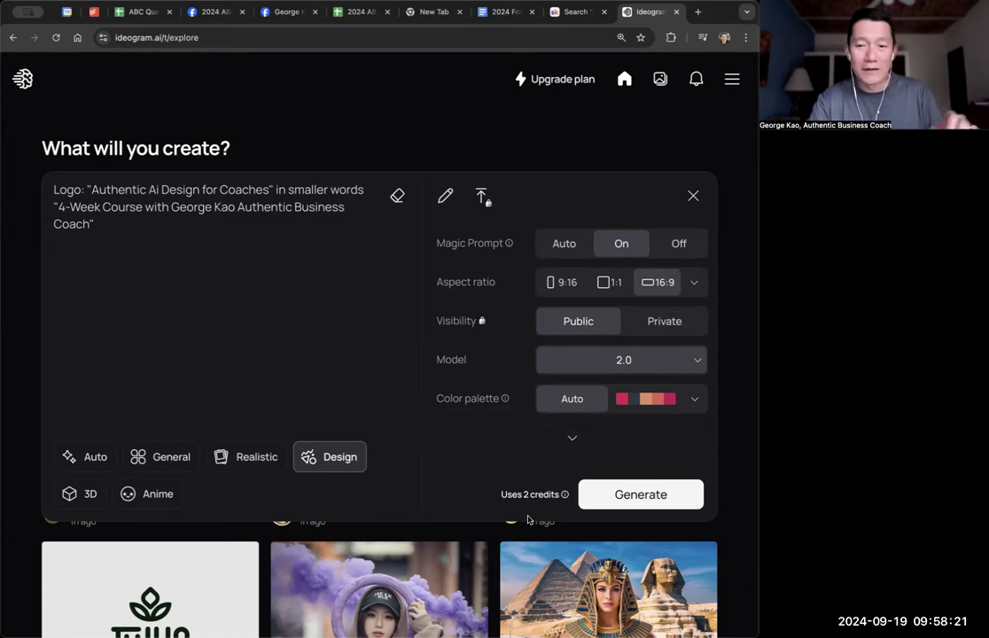
Check the available model versions, leaving model 2.0 selected.
{"action": "left_click", "coordinate": [616, 362]}
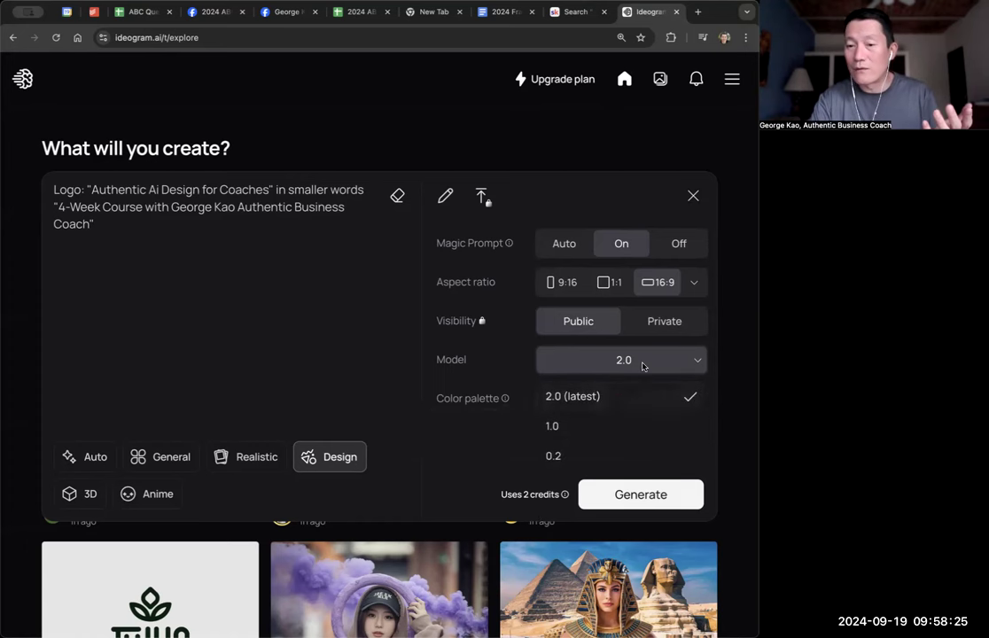
{"action": "left_click", "coordinate": [642, 359]}
{"action": "left_click", "coordinate": [697, 363]}
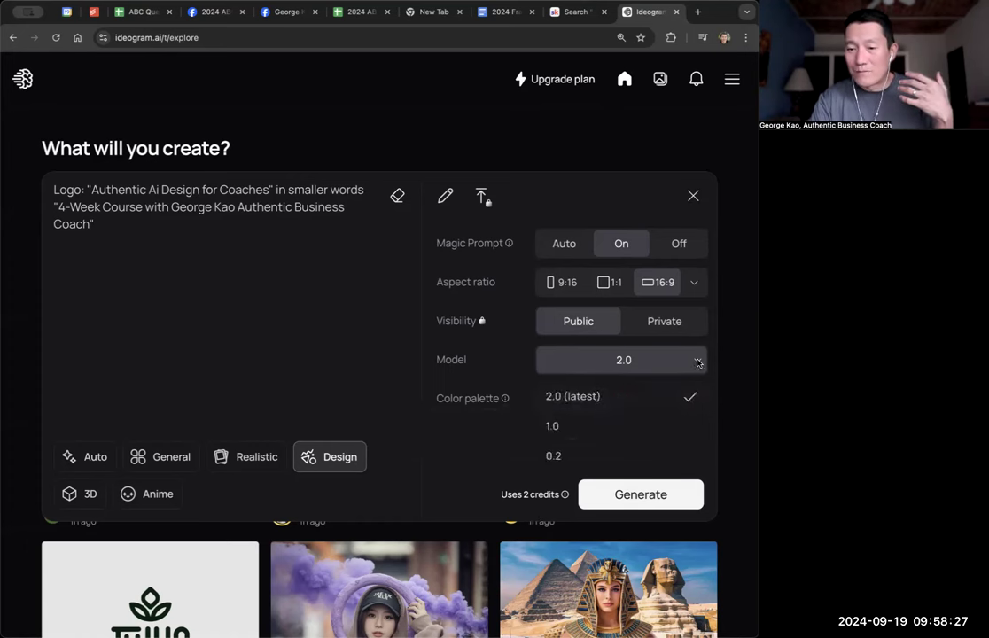
{"action": "left_click", "coordinate": [698, 363]}
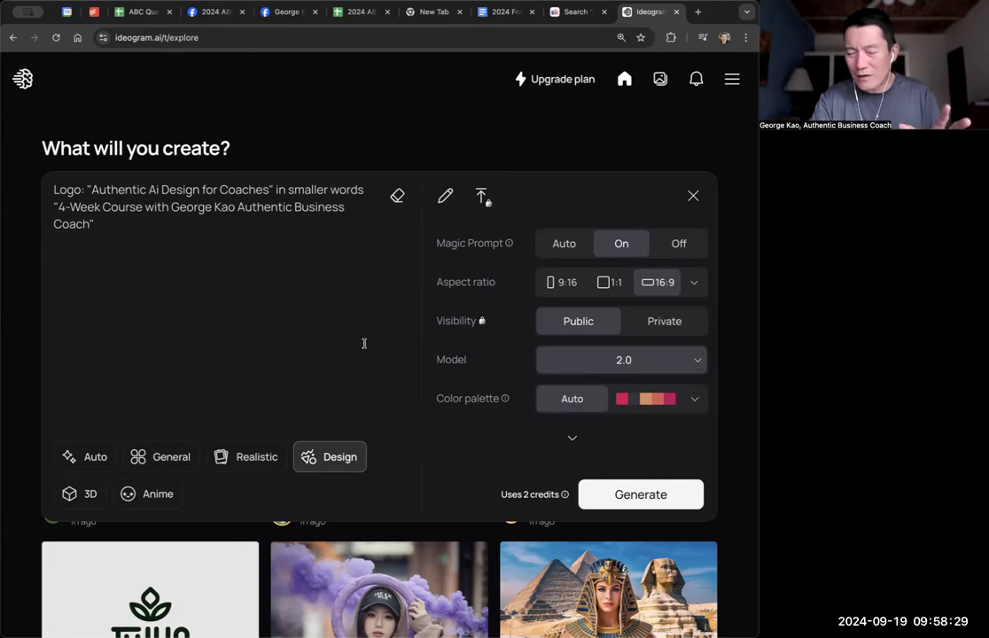
{"action": "left_click", "coordinate": [601, 358]}
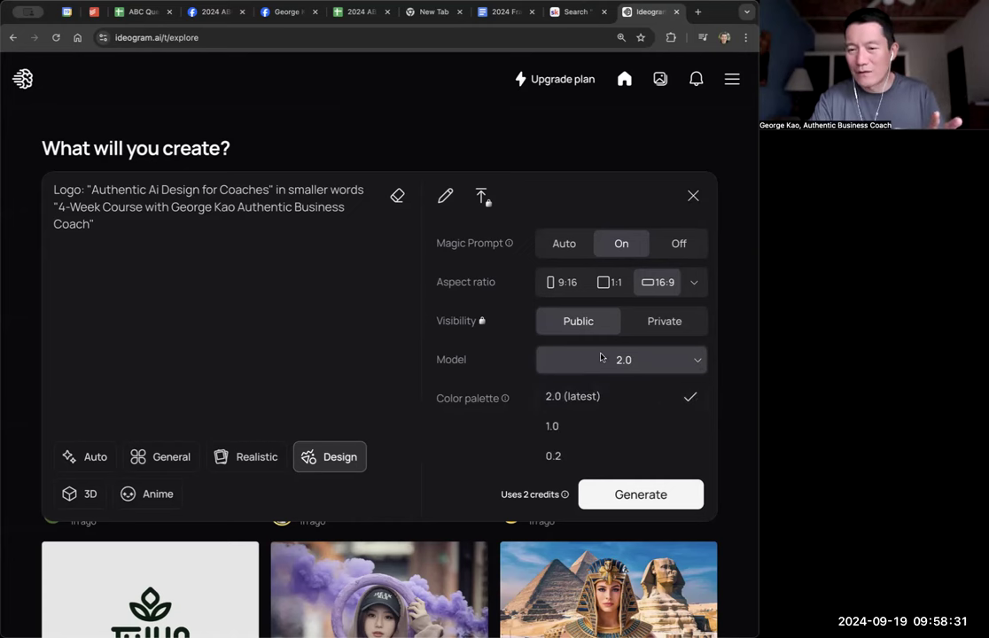
{"action": "left_click", "coordinate": [601, 357]}
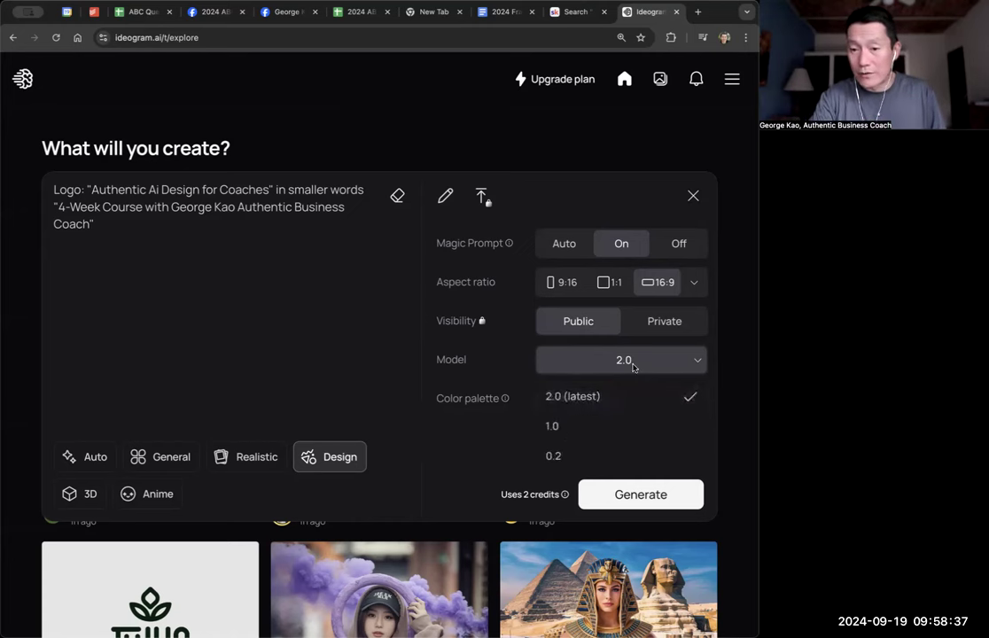
{"action": "left_click", "coordinate": [559, 357]}
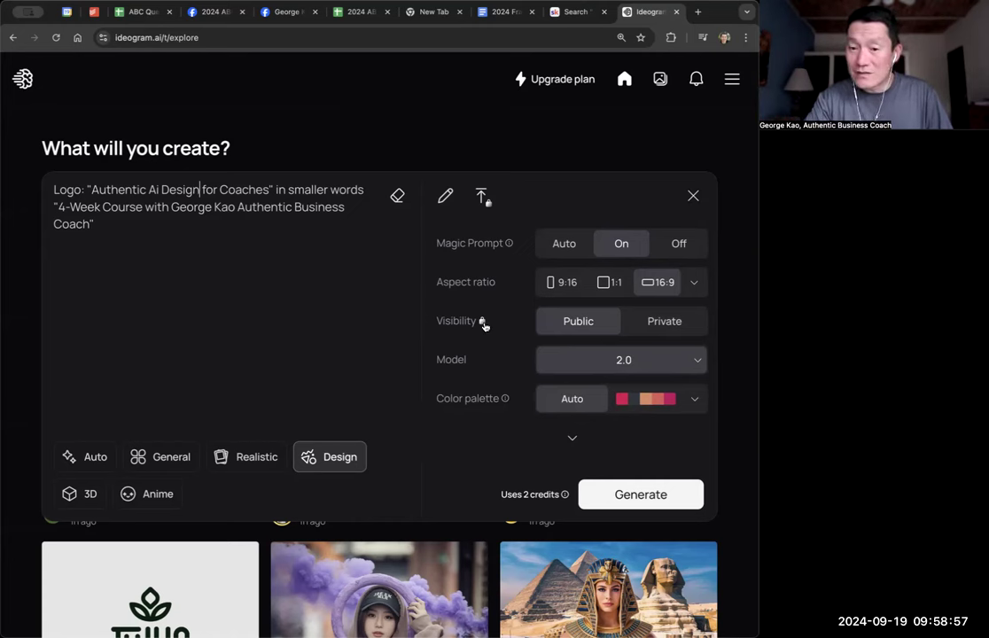
Try custom aspect ratio proportions, then set the image back to 16:9.
{"action": "left_click", "coordinate": [695, 282]}
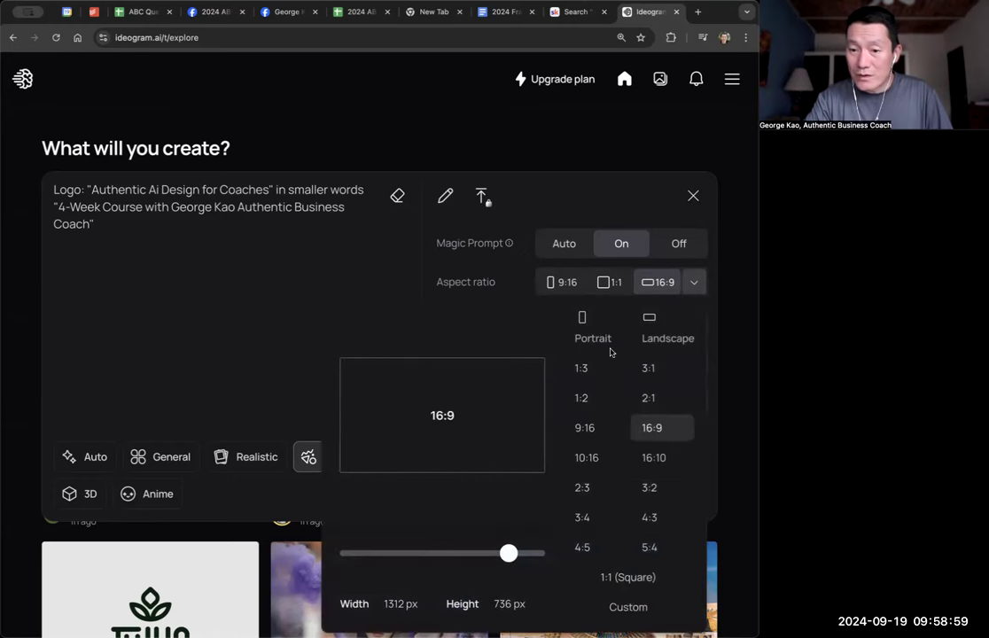
{"action": "left_click", "coordinate": [693, 281]}
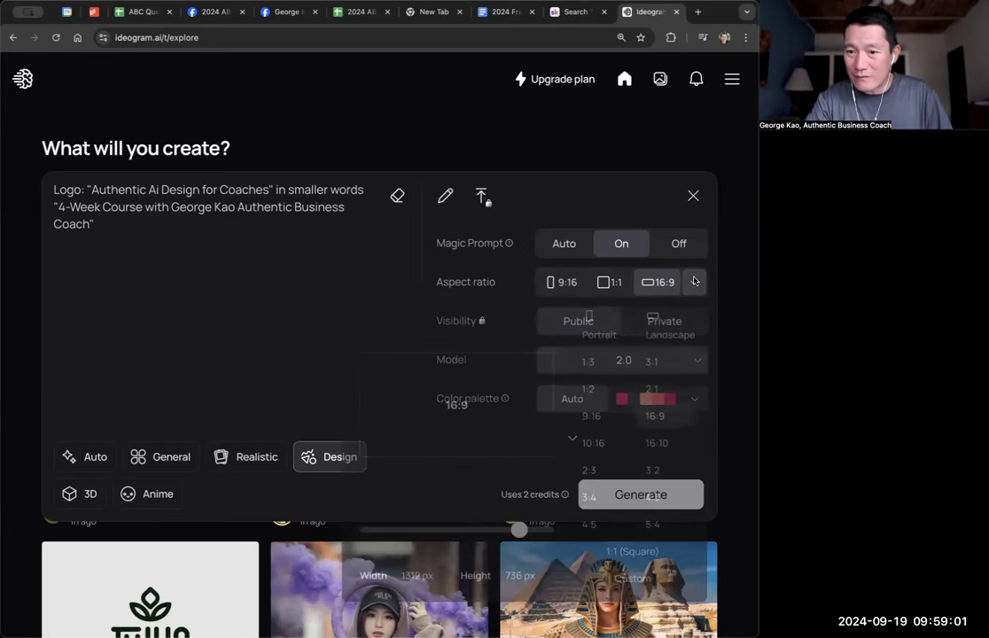
{"action": "left_click", "coordinate": [692, 281]}
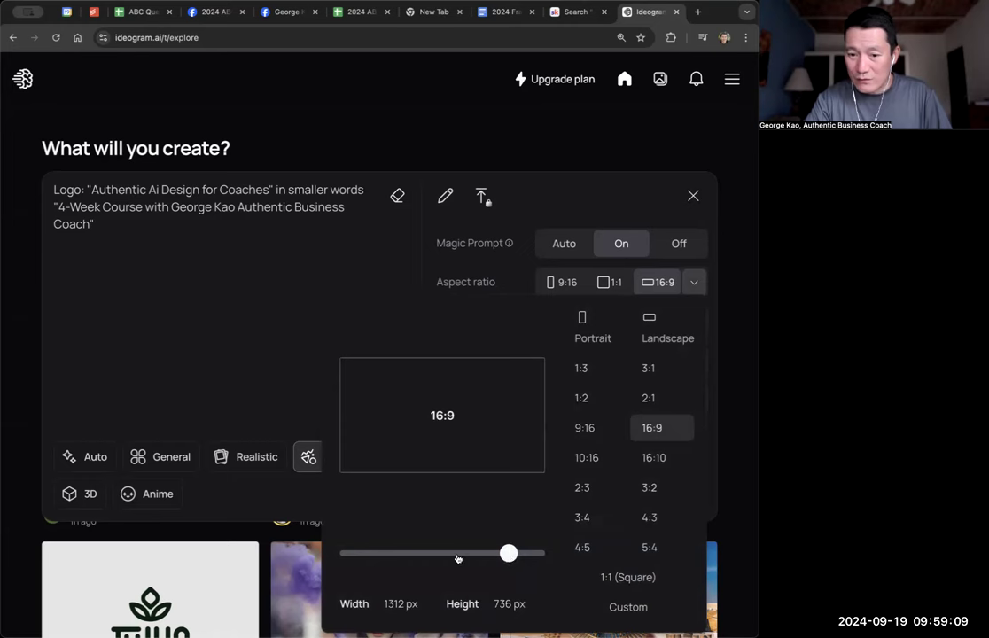
{"action": "left_click_drag", "start_coordinate": [508, 555], "coordinate": [482, 555]}
{"action": "left_click", "coordinate": [657, 610]}
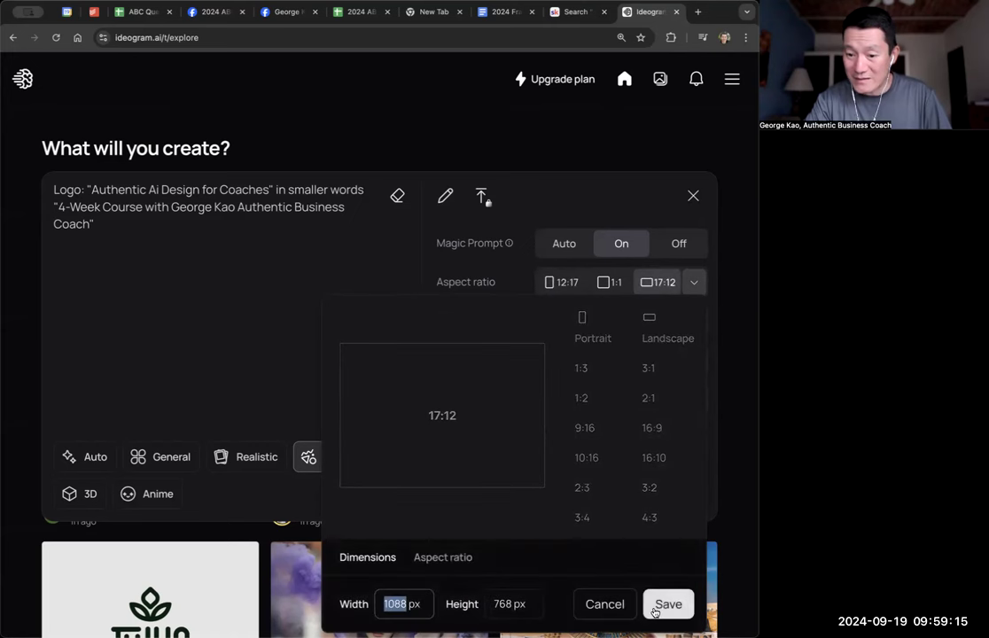
{"action": "left_click", "coordinate": [654, 429]}
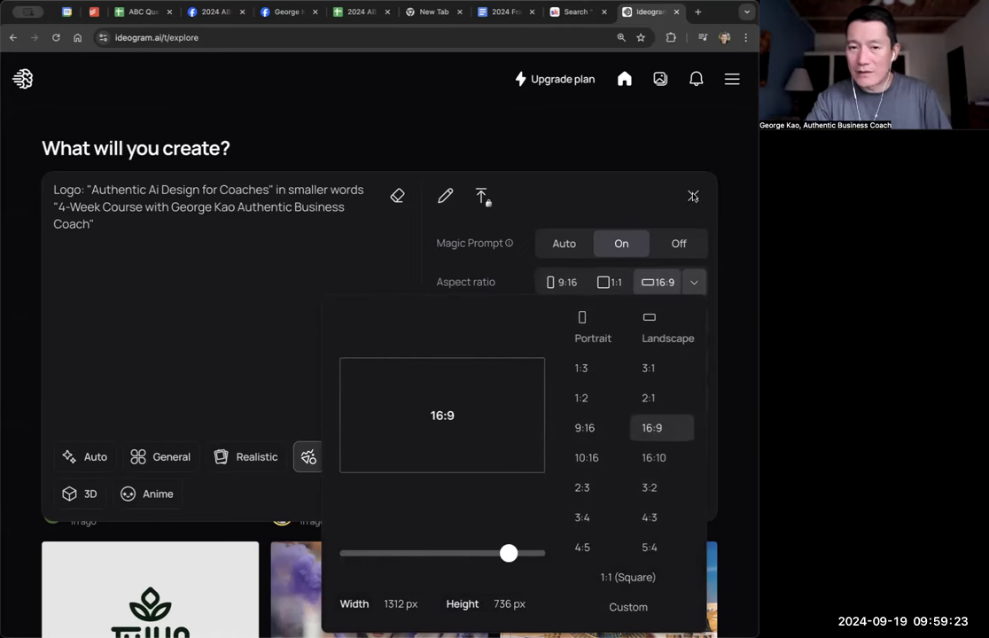
{"action": "left_click", "coordinate": [696, 285]}
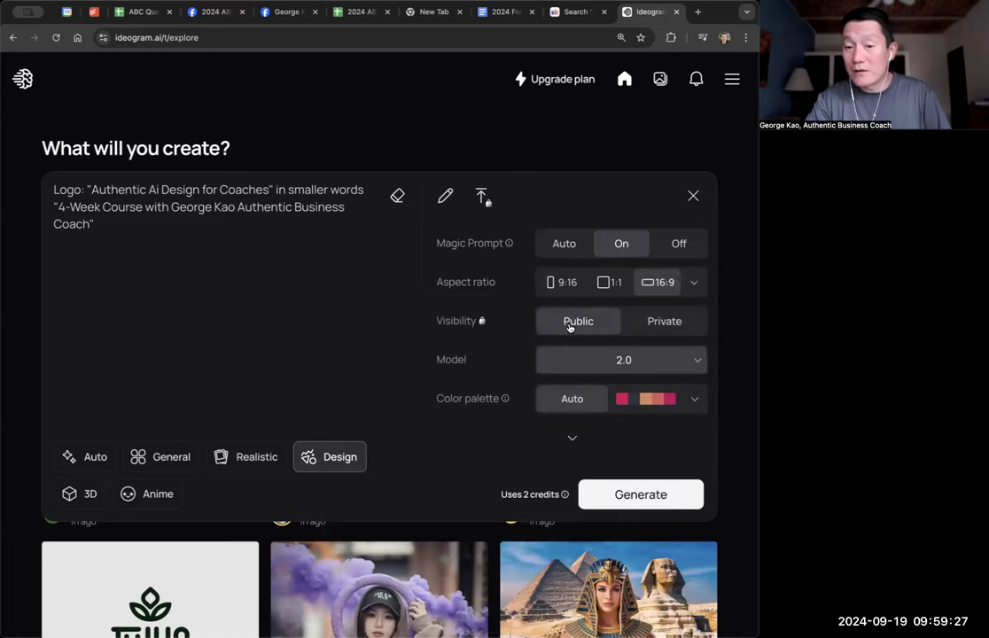
{"action": "left_click", "coordinate": [649, 323]}
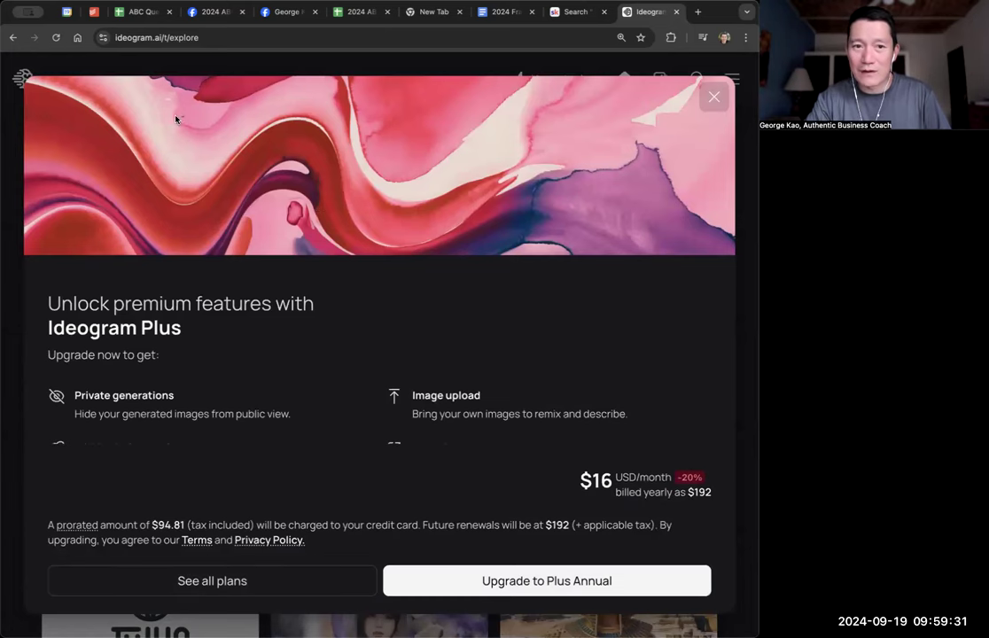
{"action": "left_click", "coordinate": [711, 98]}
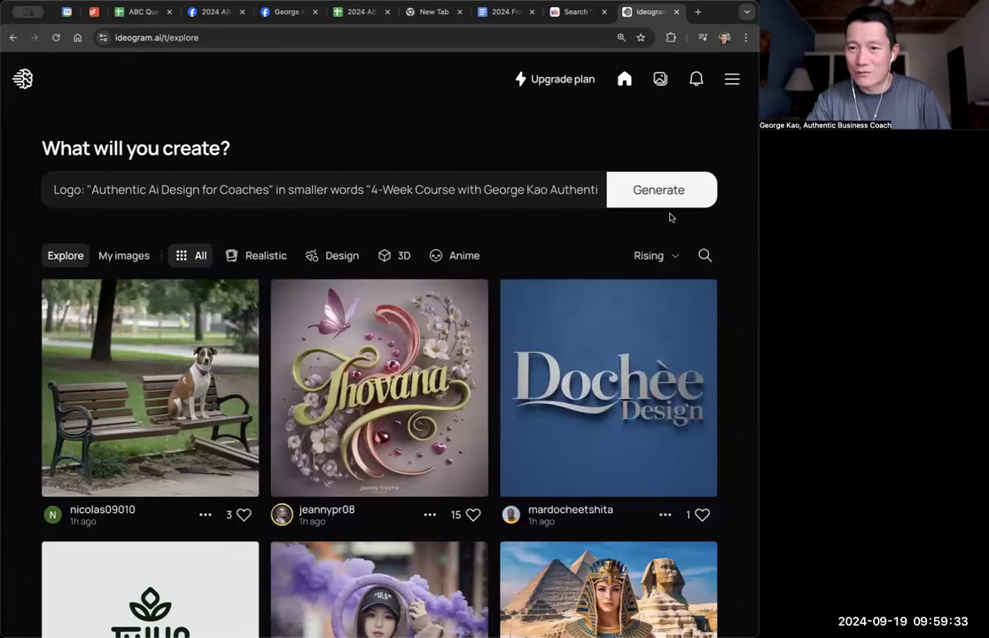
{"action": "left_click", "coordinate": [561, 189]}
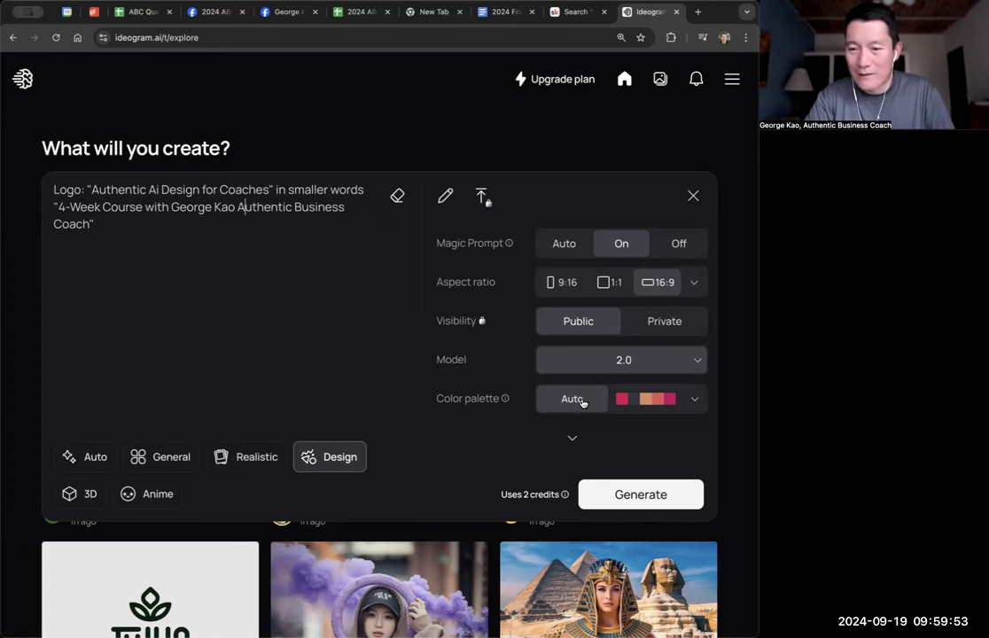
{"action": "left_click", "coordinate": [695, 399]}
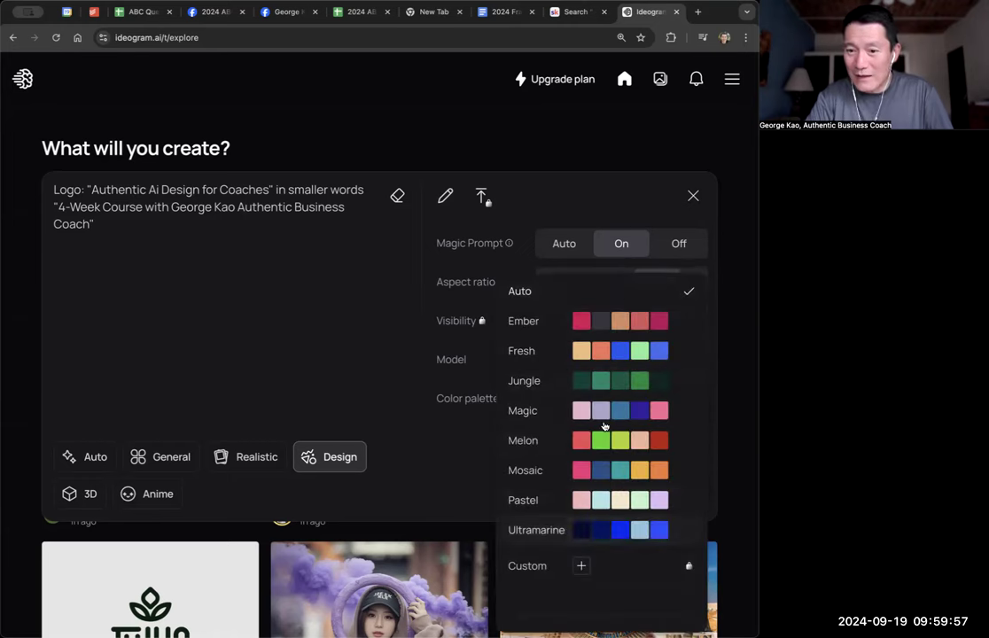
{"action": "left_click", "coordinate": [629, 194]}
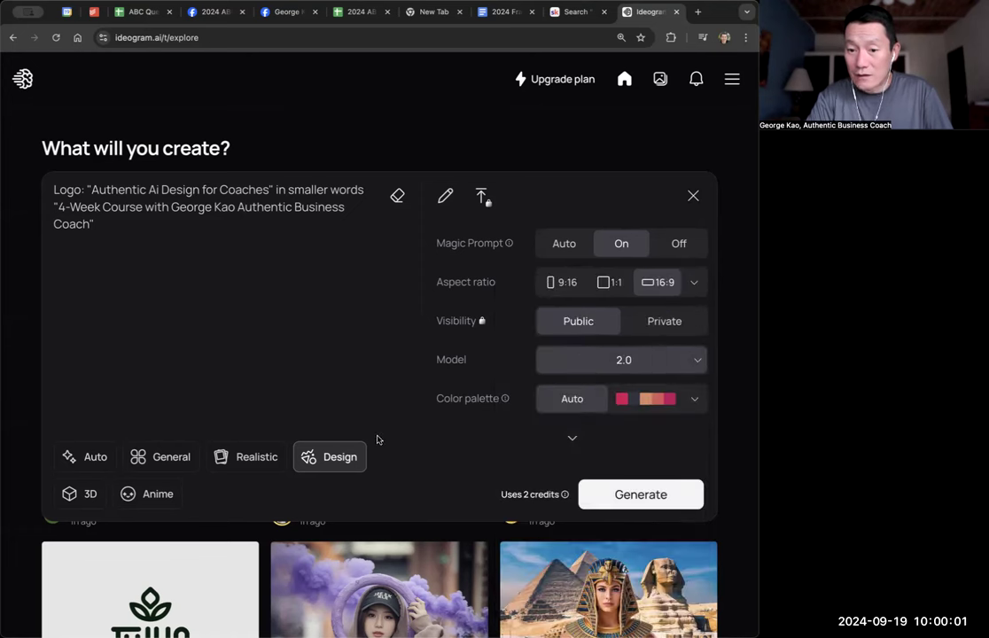
{"action": "left_click", "coordinate": [571, 439]}
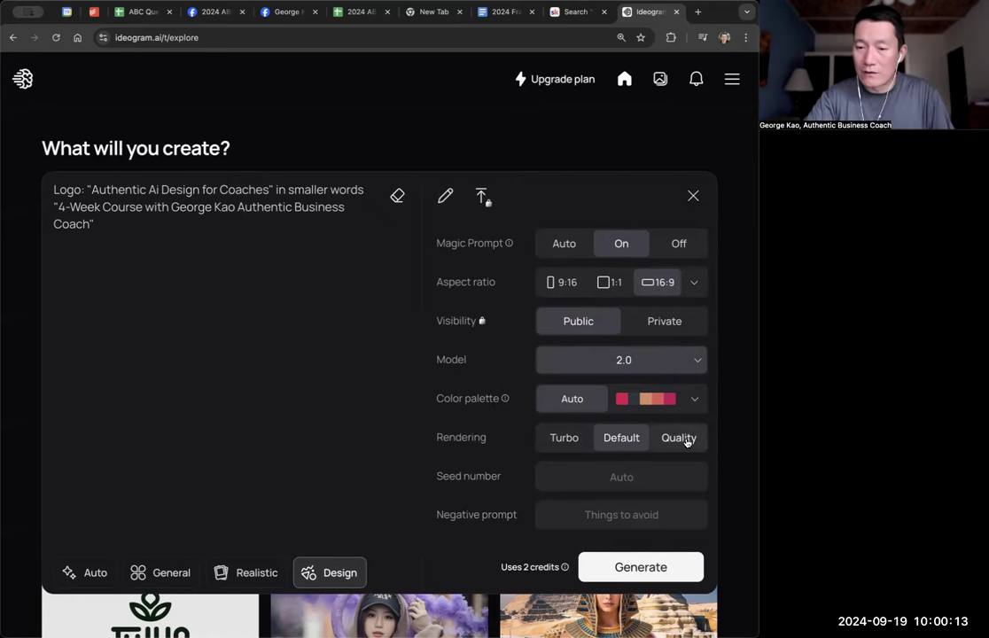
{"action": "scroll", "coordinate": [616, 496], "scroll_direction": "down", "scroll_amount": 1}
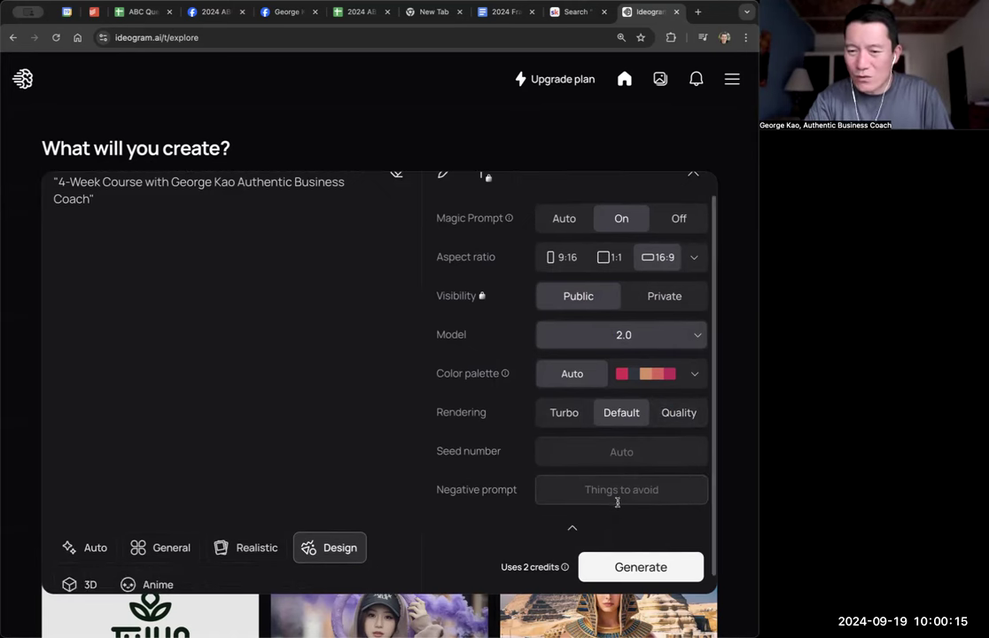
{"action": "left_click", "coordinate": [573, 531]}
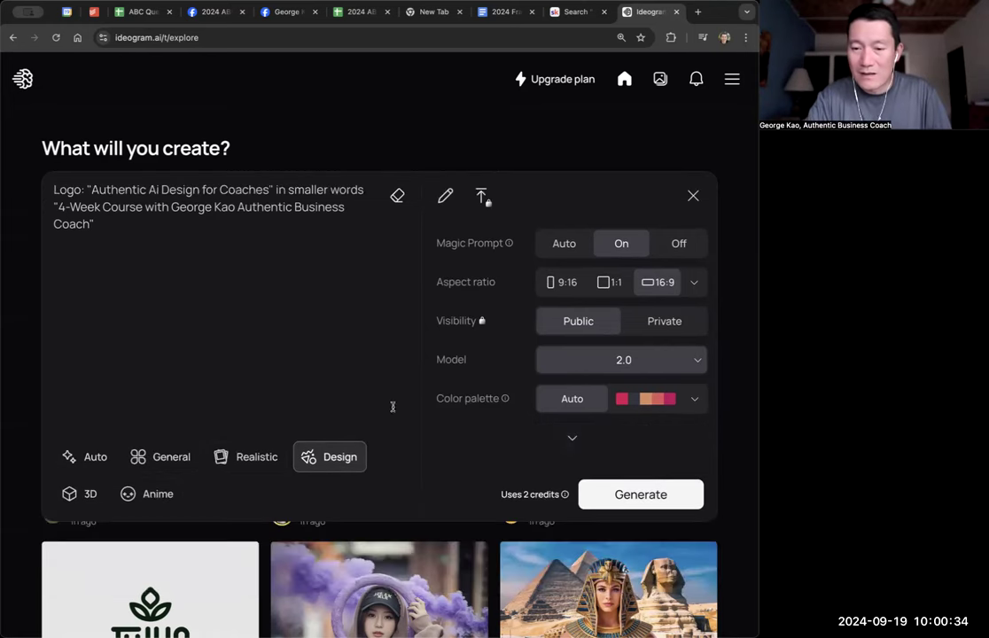
Generate four 16:9 logo images, view them in My images, and bring up the account menu.
{"action": "left_click", "coordinate": [633, 495]}
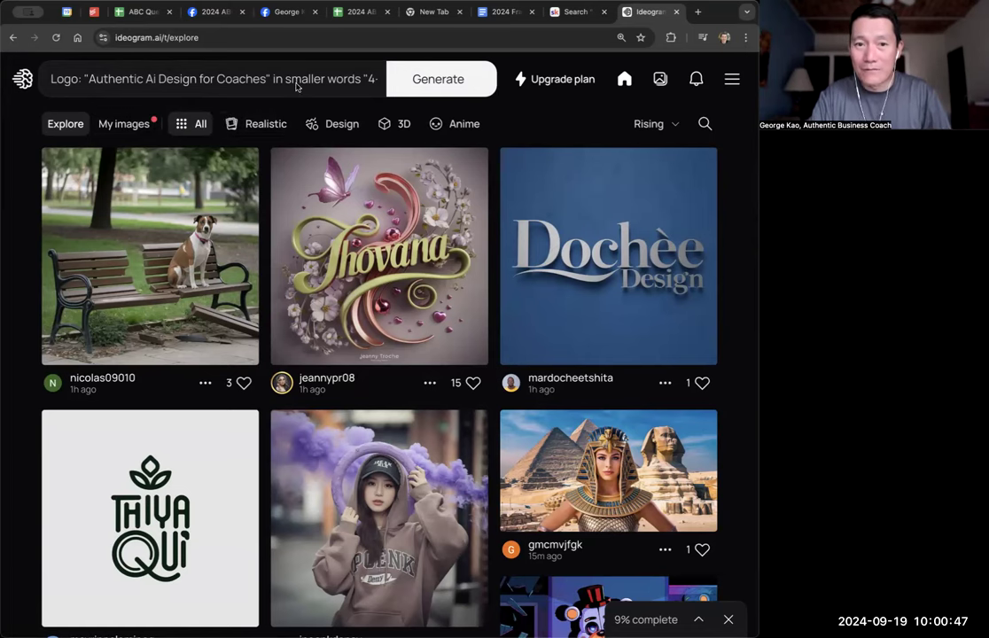
{"action": "left_click", "coordinate": [126, 124]}
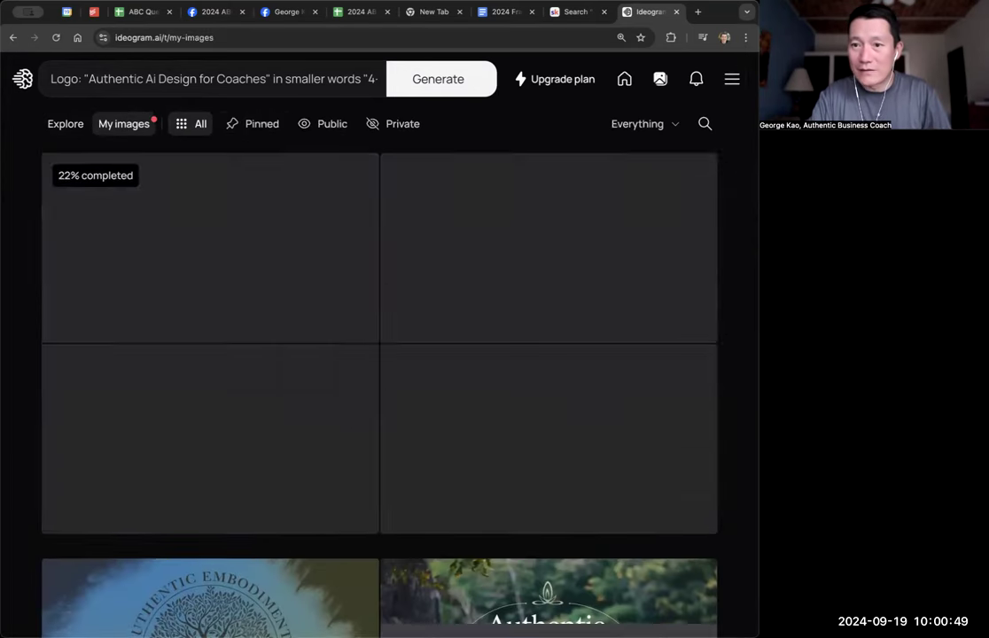
{"action": "left_click", "coordinate": [733, 79]}
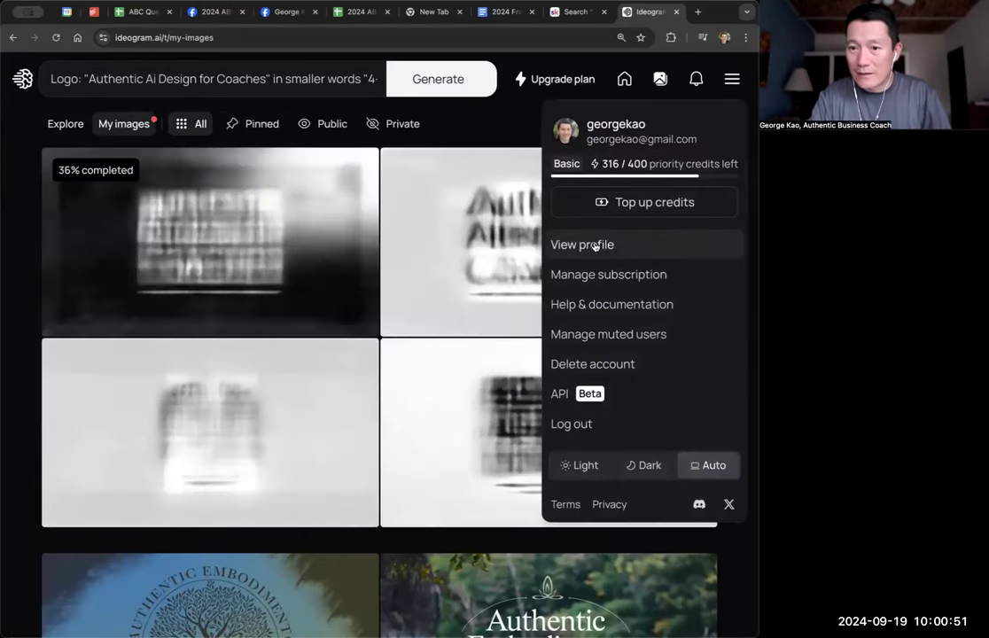
{"action": "left_click", "coordinate": [519, 215]}
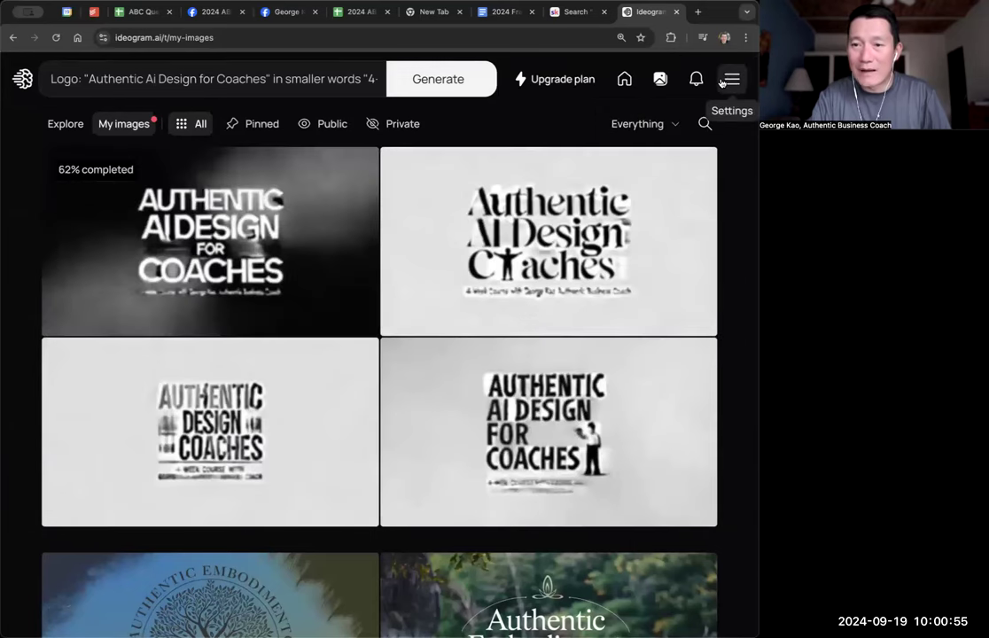
{"action": "left_click", "coordinate": [722, 81]}
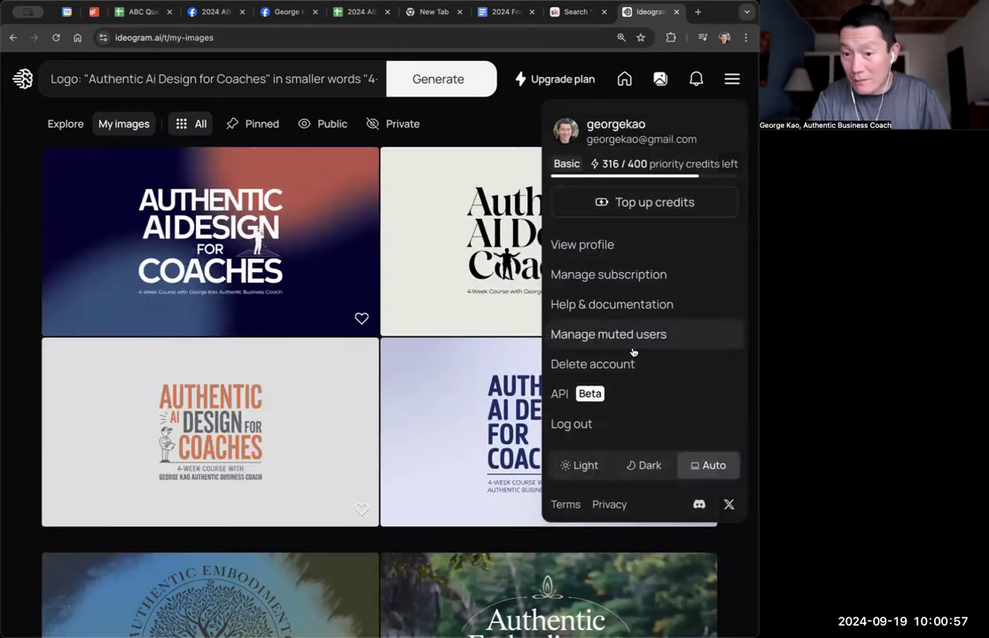
Go to the profile page and show its Liked images.
{"action": "left_click", "coordinate": [592, 247]}
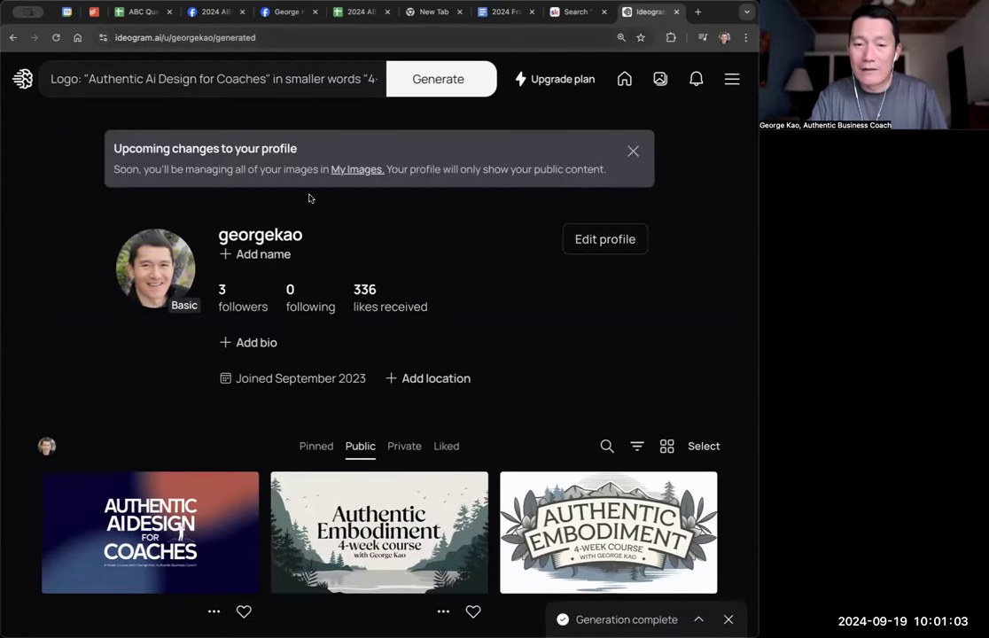
{"action": "left_click", "coordinate": [448, 446]}
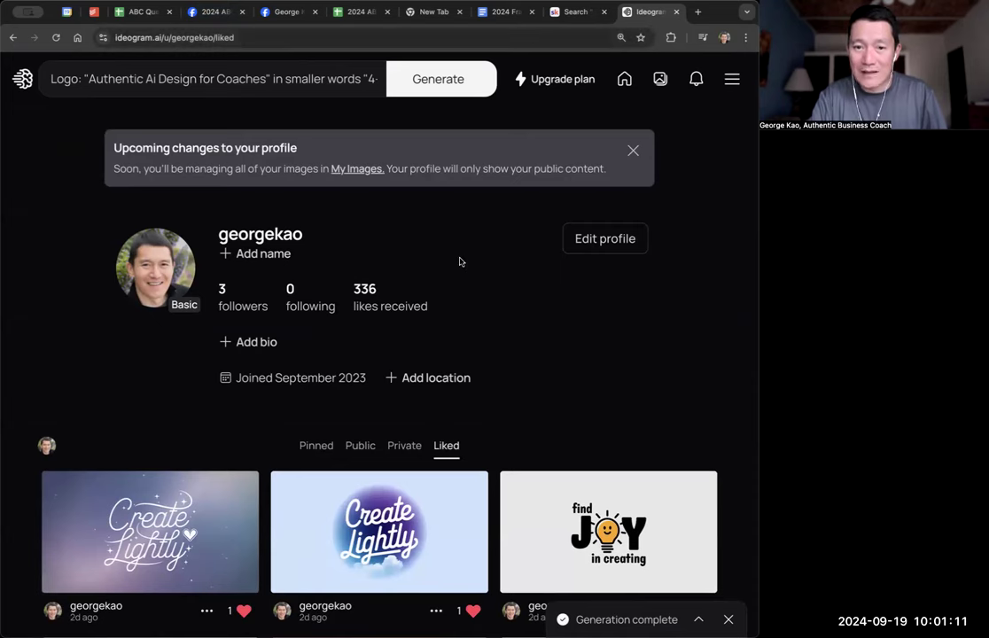
{"action": "scroll", "coordinate": [461, 260], "scroll_direction": "down", "scroll_amount": 3}
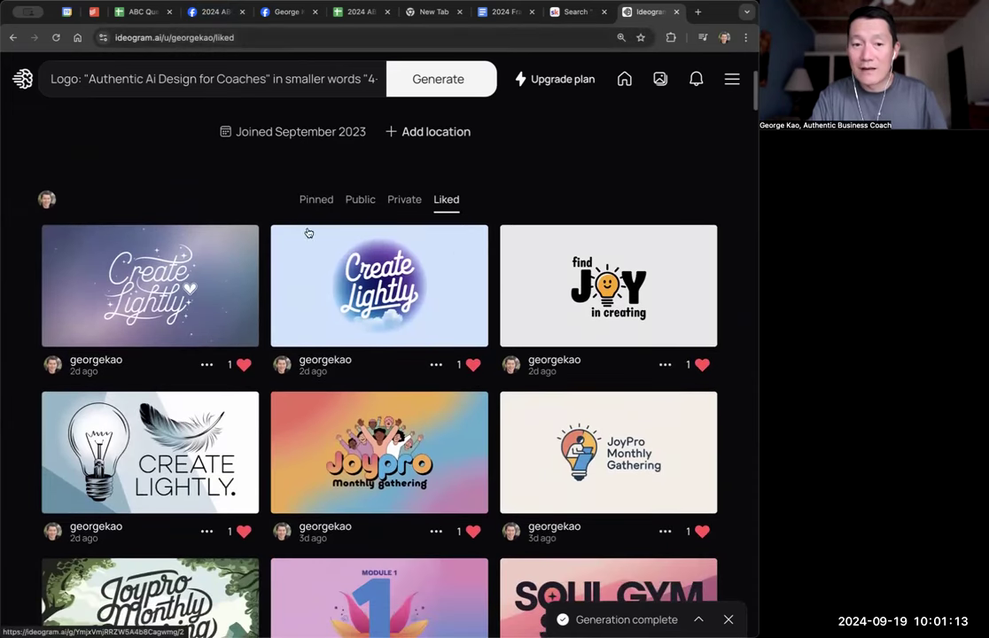
Read the Create Lightly image's prompt and full Magic Prompt, then return to Liked.
{"action": "left_click", "coordinate": [172, 258]}
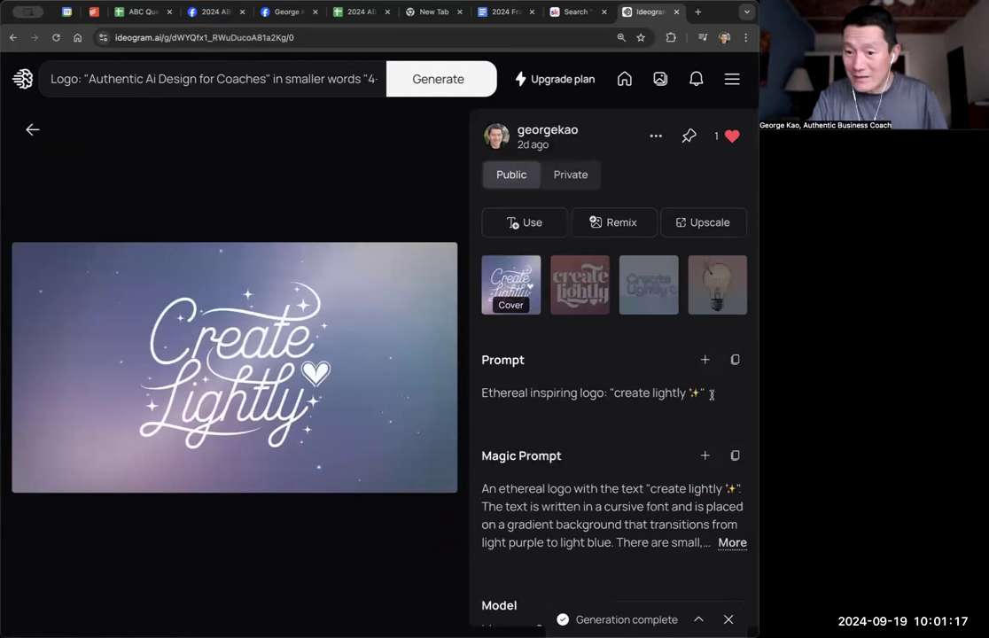
{"action": "left_click_drag", "start_coordinate": [711, 394], "coordinate": [481, 387]}
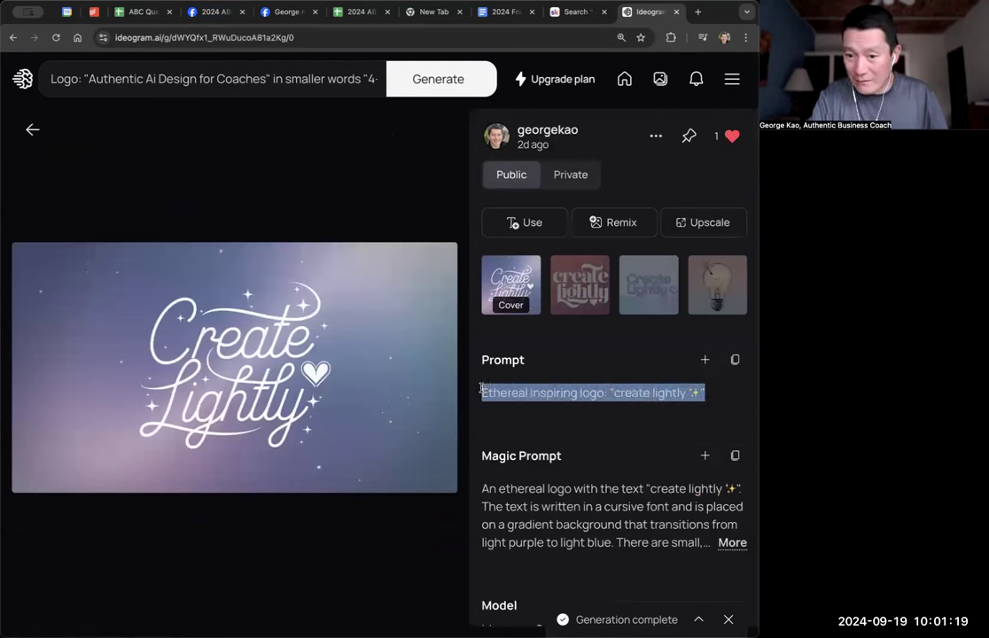
{"action": "scroll", "coordinate": [581, 381], "scroll_direction": "down", "scroll_amount": 3}
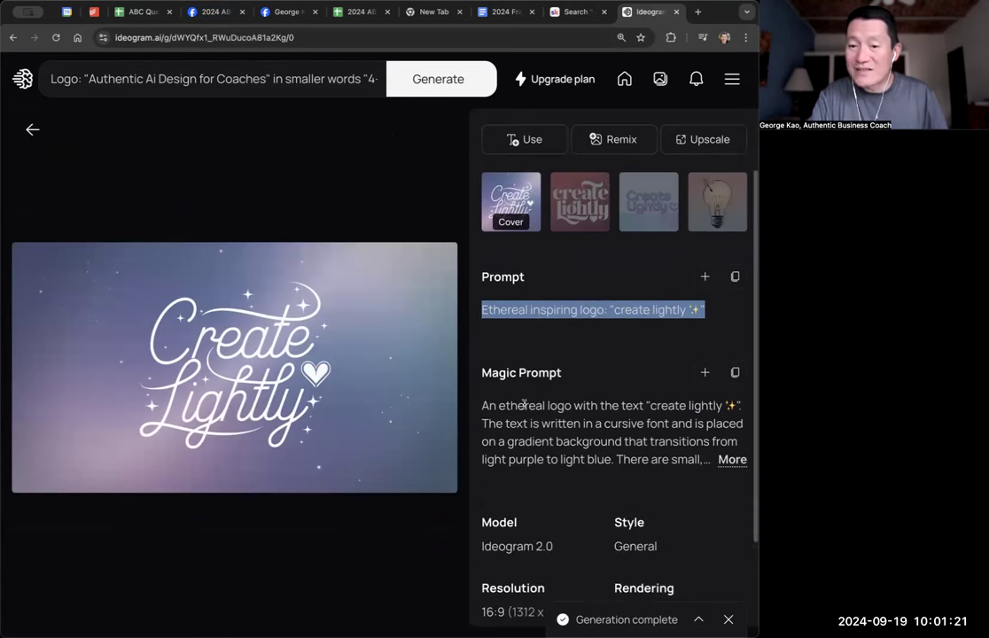
{"action": "left_click", "coordinate": [732, 459]}
{"action": "left_click_drag", "start_coordinate": [742, 478], "coordinate": [482, 409]}
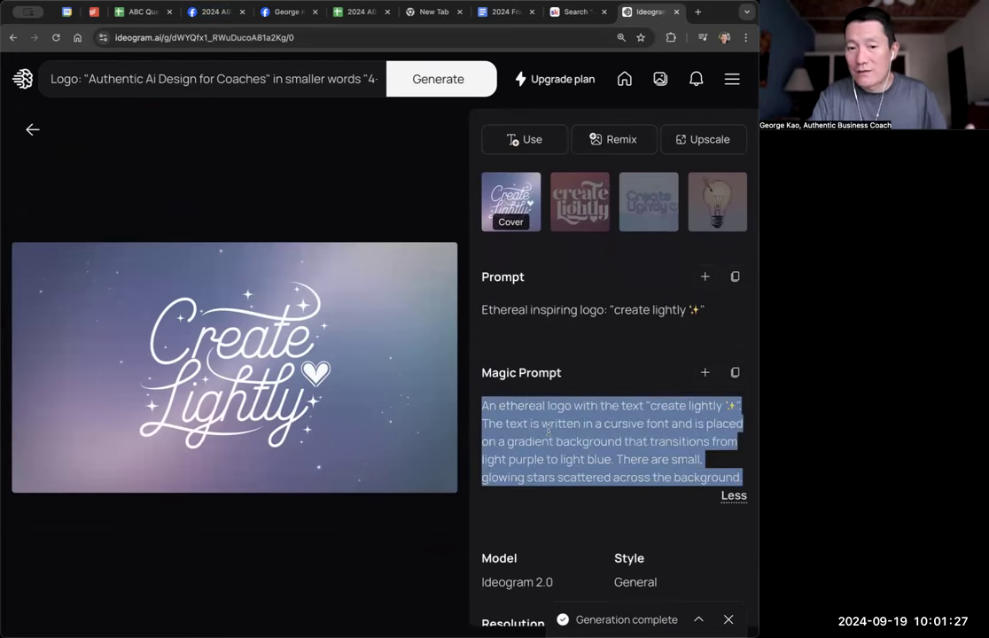
{"action": "left_click", "coordinate": [32, 129]}
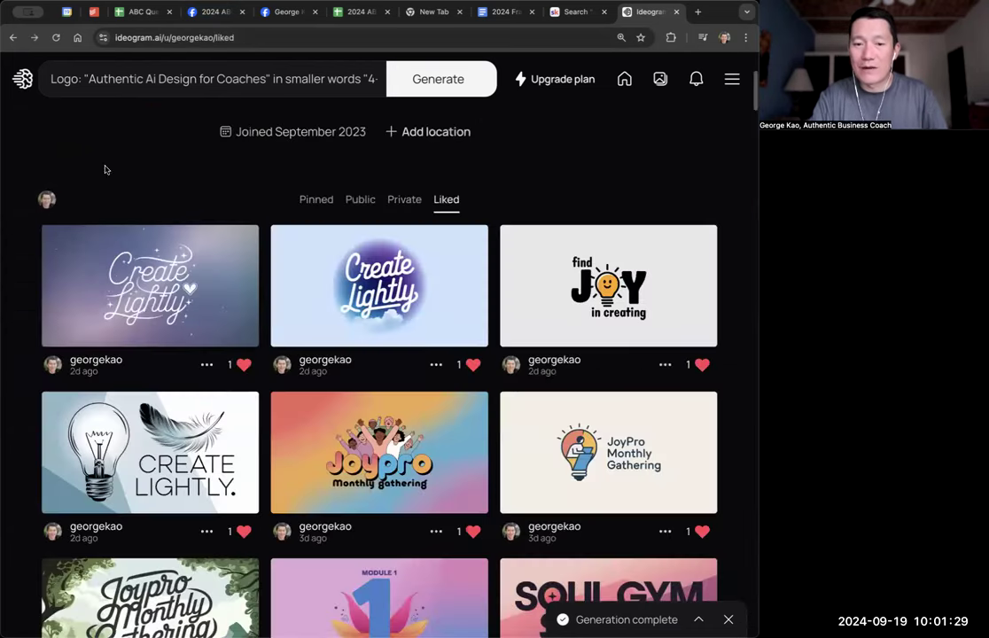
Scroll through the Liked grid from 'Create Lightly' down to 'You Are a Creator' and back.
{"action": "scroll", "coordinate": [413, 350], "scroll_direction": "down", "scroll_amount": 3}
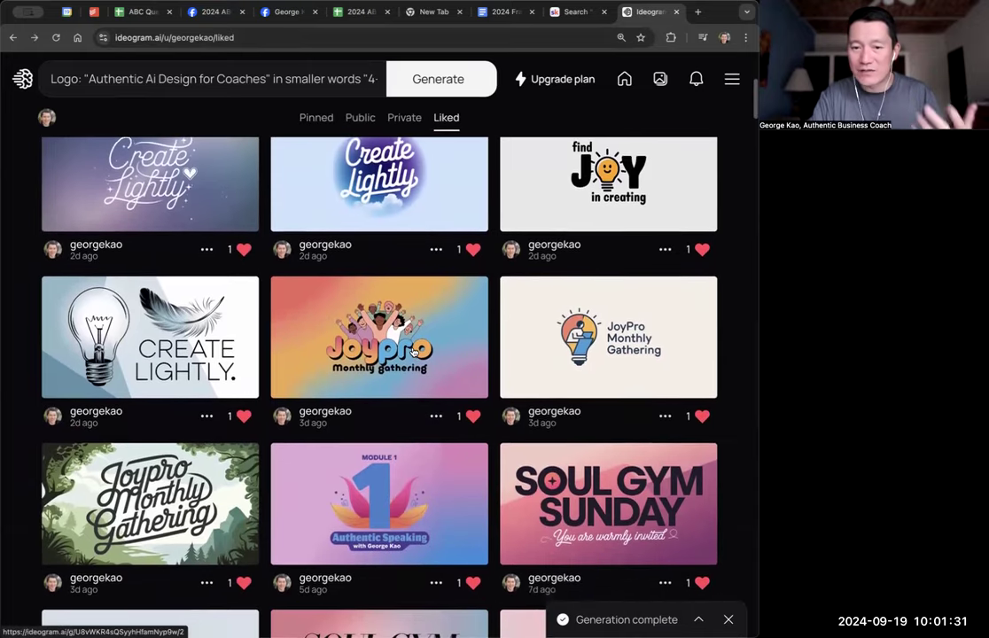
{"action": "scroll", "coordinate": [413, 351], "scroll_direction": "up", "scroll_amount": 3}
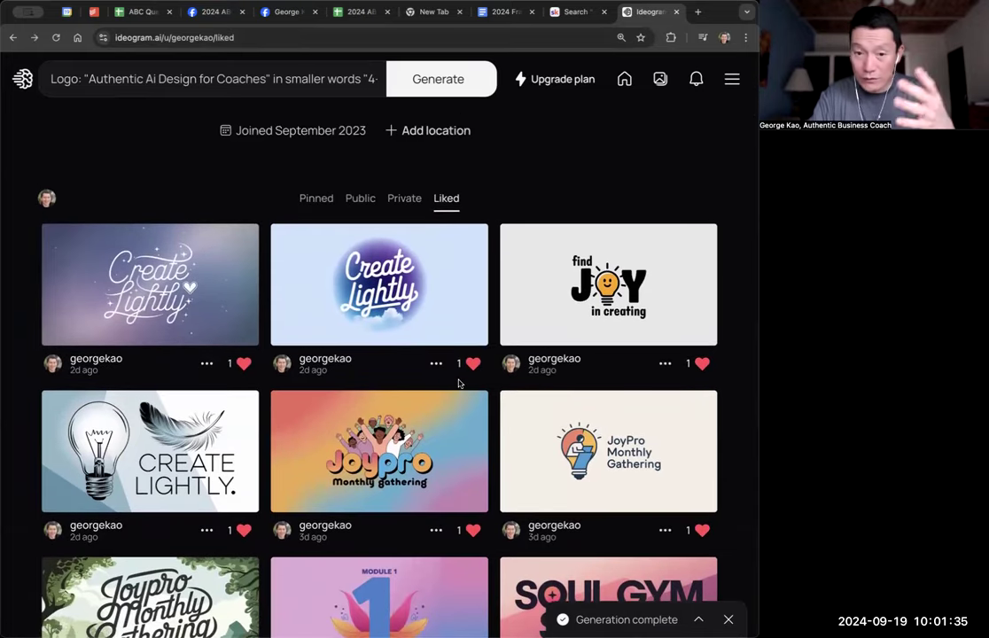
{"action": "scroll", "coordinate": [459, 383], "scroll_direction": "down", "scroll_amount": 2}
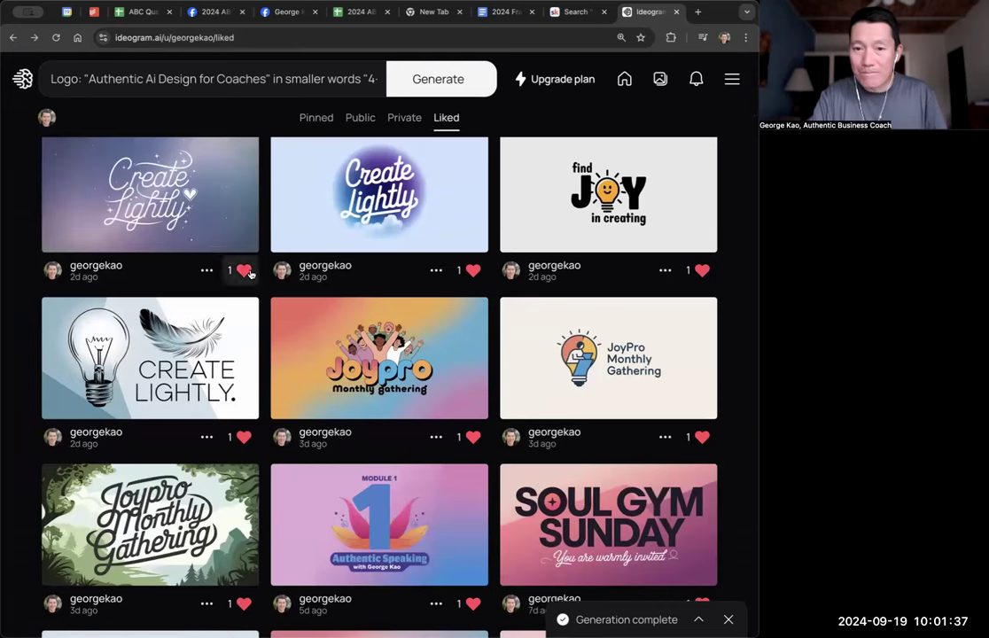
{"action": "scroll", "coordinate": [250, 274], "scroll_direction": "up", "scroll_amount": 2}
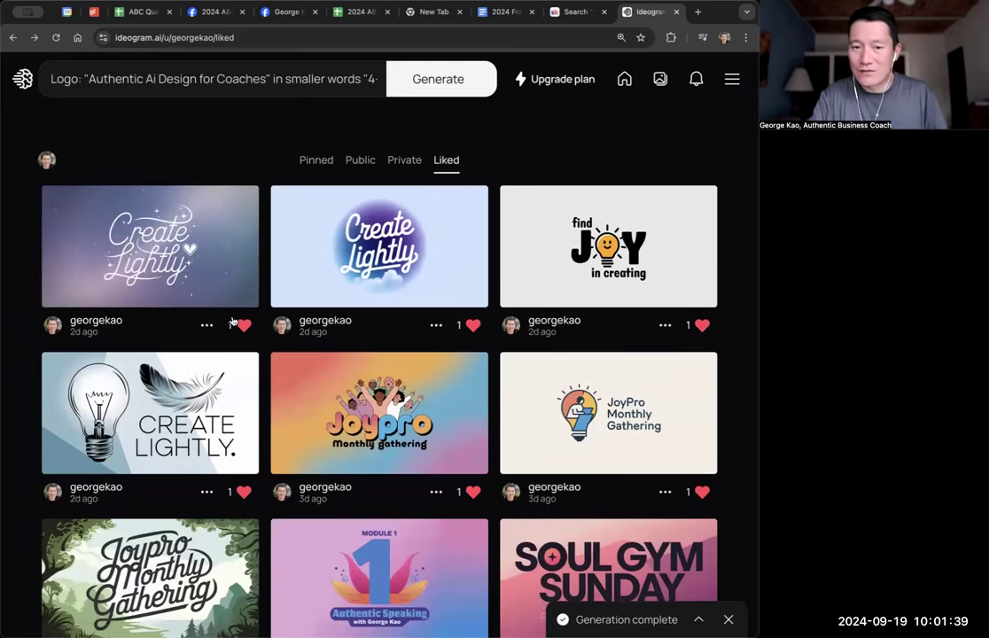
{"action": "scroll", "coordinate": [381, 337], "scroll_direction": "down", "scroll_amount": 5}
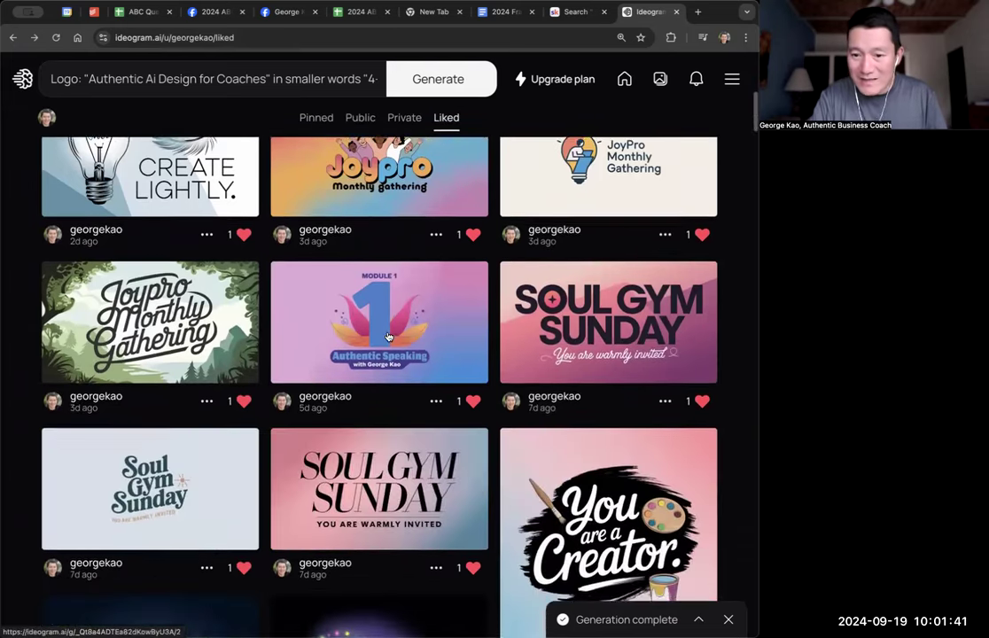
{"action": "scroll", "coordinate": [387, 336], "scroll_direction": "down", "scroll_amount": 8}
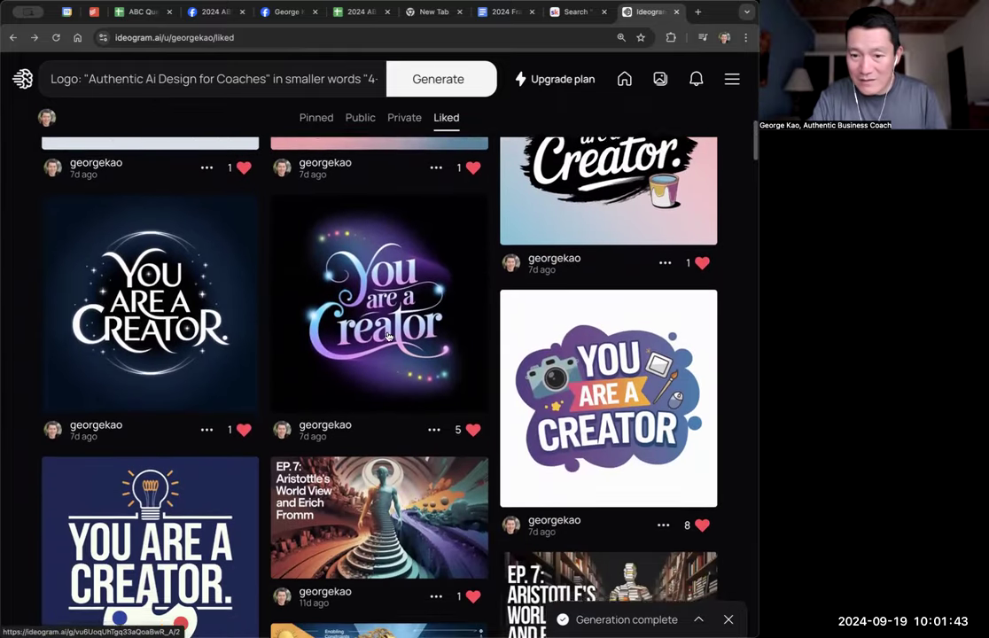
{"action": "scroll", "coordinate": [387, 336], "scroll_direction": "down", "scroll_amount": 1}
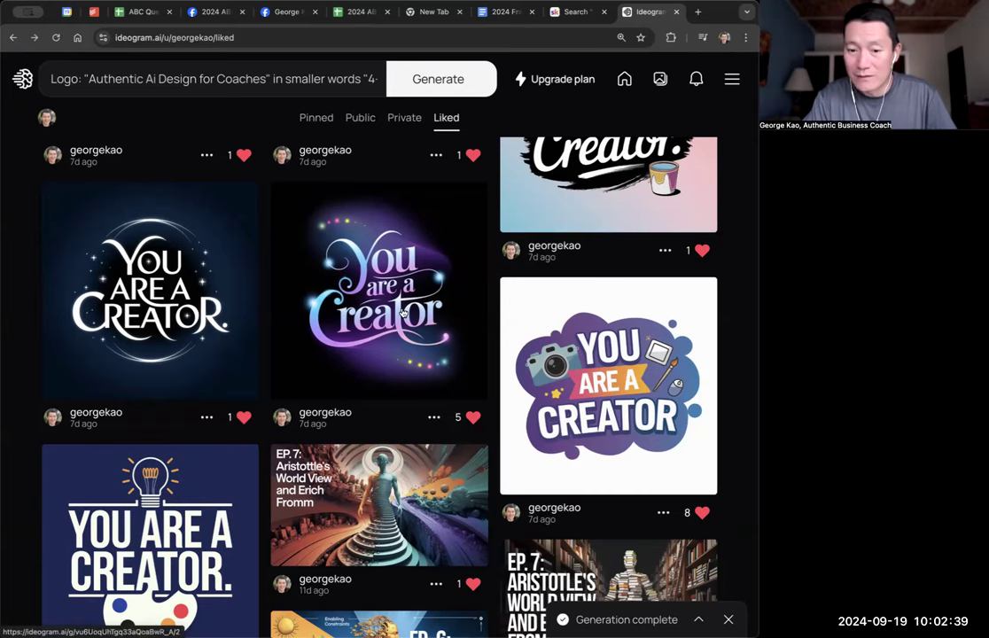
{"action": "scroll", "coordinate": [402, 312], "scroll_direction": "down", "scroll_amount": 5}
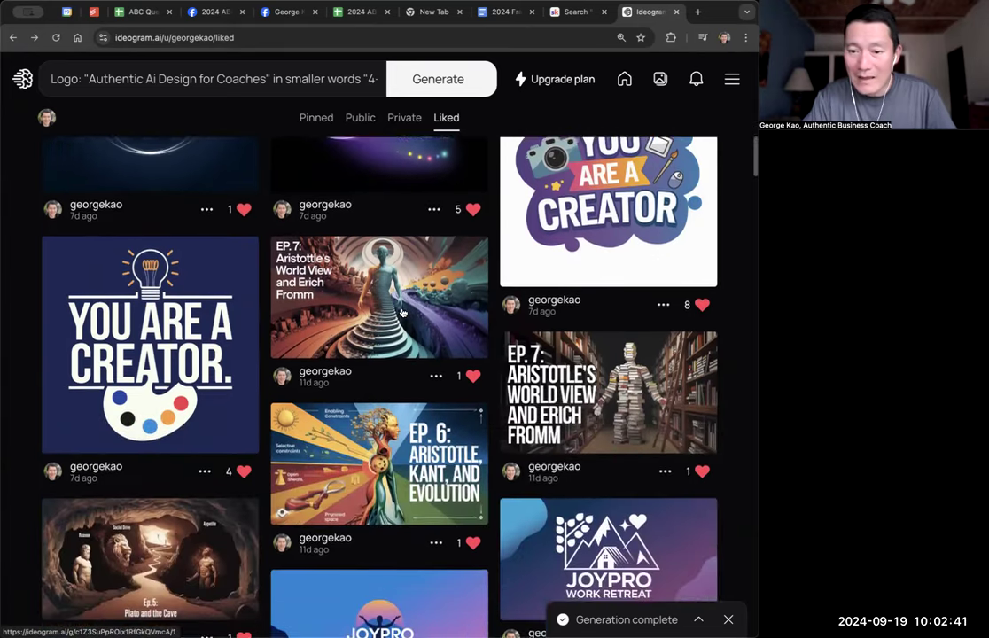
{"action": "scroll", "coordinate": [402, 312], "scroll_direction": "down", "scroll_amount": 4}
{"action": "scroll", "coordinate": [401, 312], "scroll_direction": "up", "scroll_amount": 2}
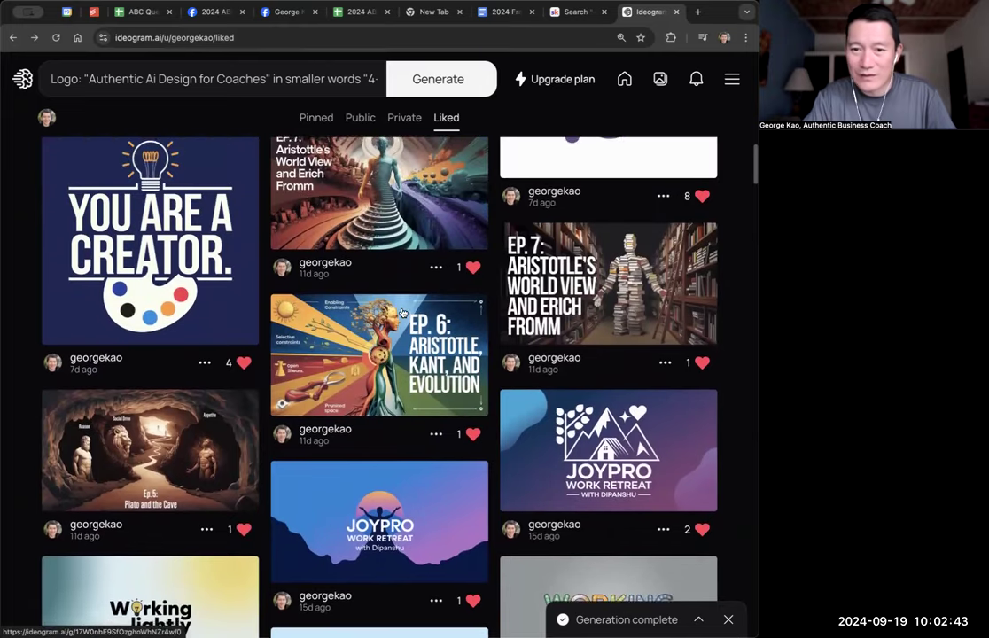
{"action": "scroll", "coordinate": [401, 312], "scroll_direction": "up", "scroll_amount": 1}
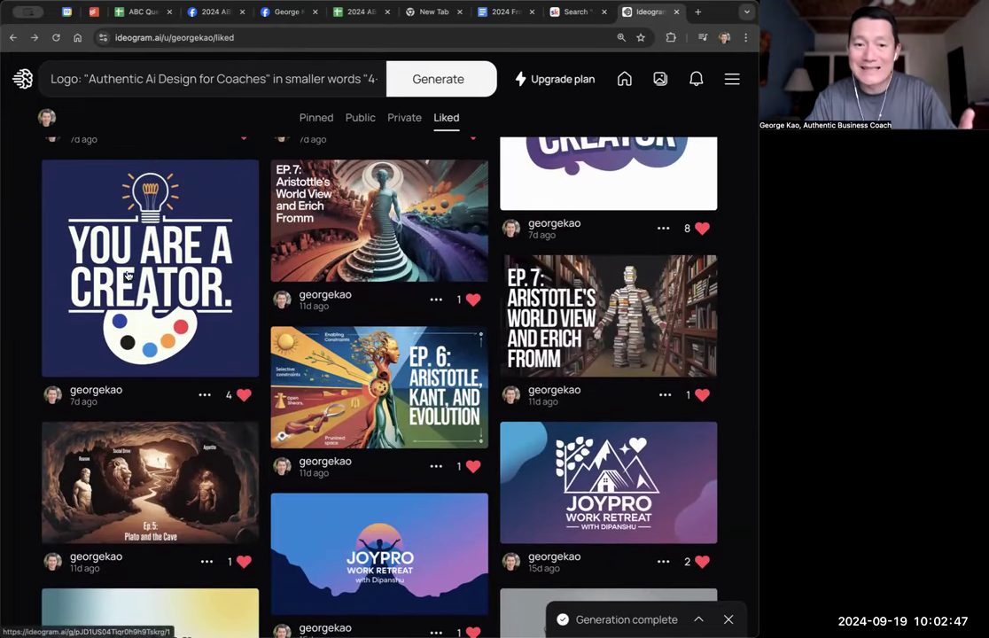
{"action": "scroll", "coordinate": [228, 333], "scroll_direction": "down", "scroll_amount": 4}
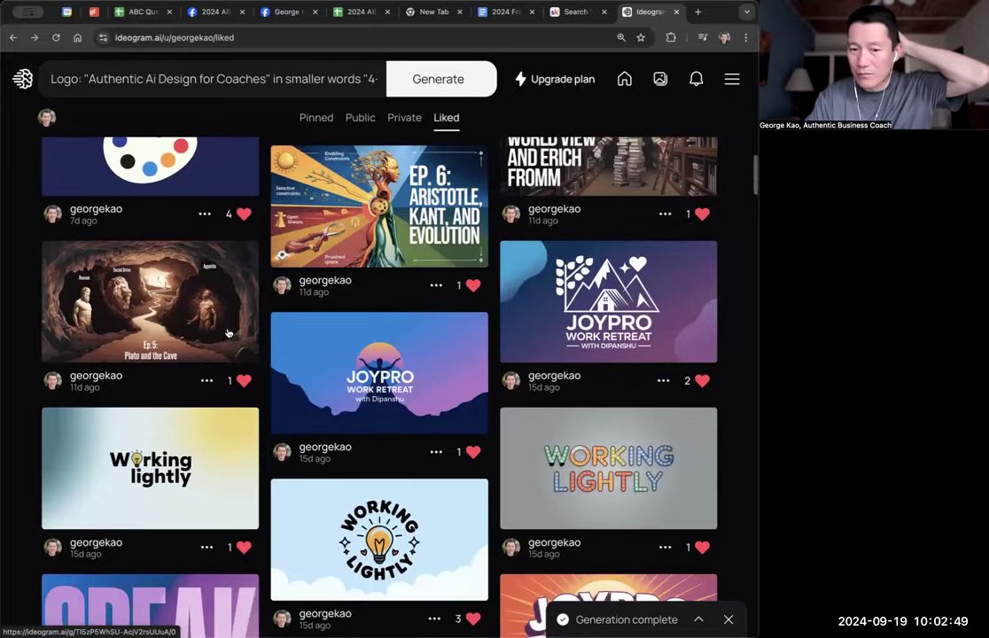
{"action": "scroll", "coordinate": [228, 333], "scroll_direction": "up", "scroll_amount": 15}
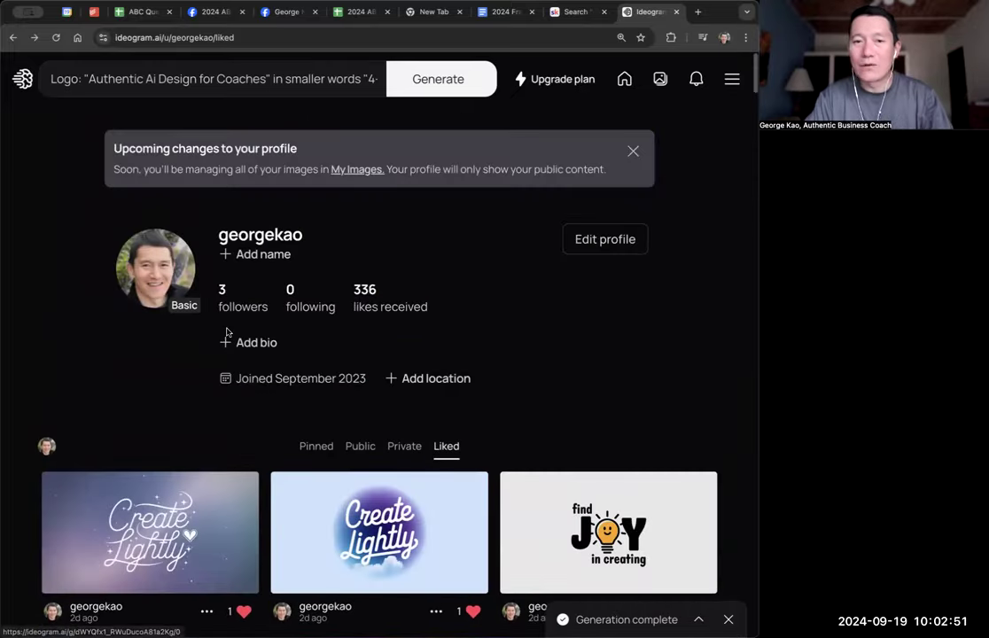
{"action": "scroll", "coordinate": [227, 333], "scroll_direction": "down", "scroll_amount": 3}
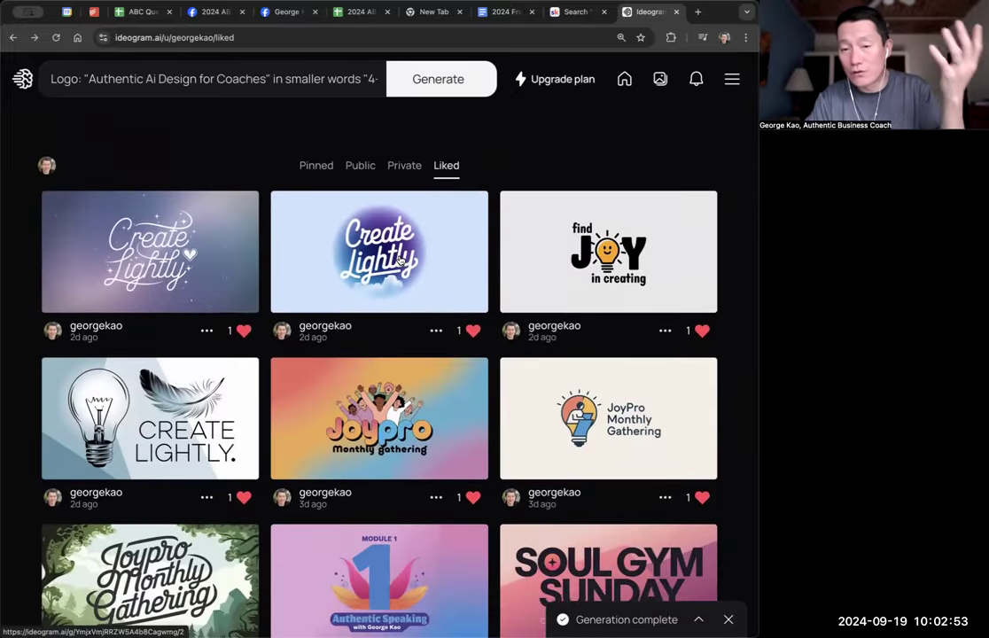
{"action": "scroll", "coordinate": [393, 309], "scroll_direction": "down", "scroll_amount": 1}
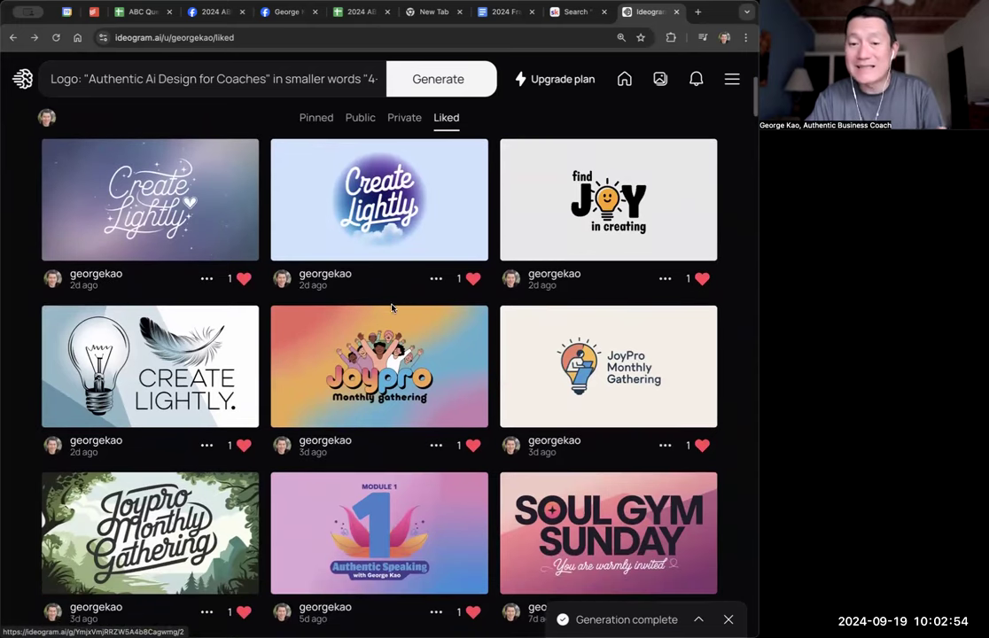
Compare the prompts of the colourful and lightbulb JoyPro Monthly Gathering logos.
{"action": "left_click", "coordinate": [405, 364]}
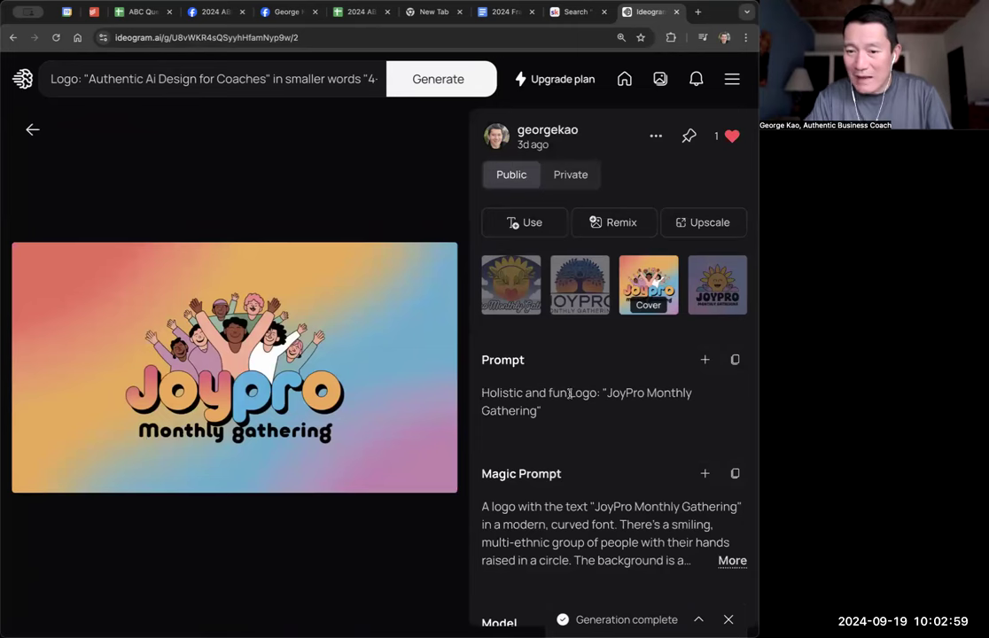
{"action": "left_click_drag", "start_coordinate": [569, 394], "coordinate": [621, 412]}
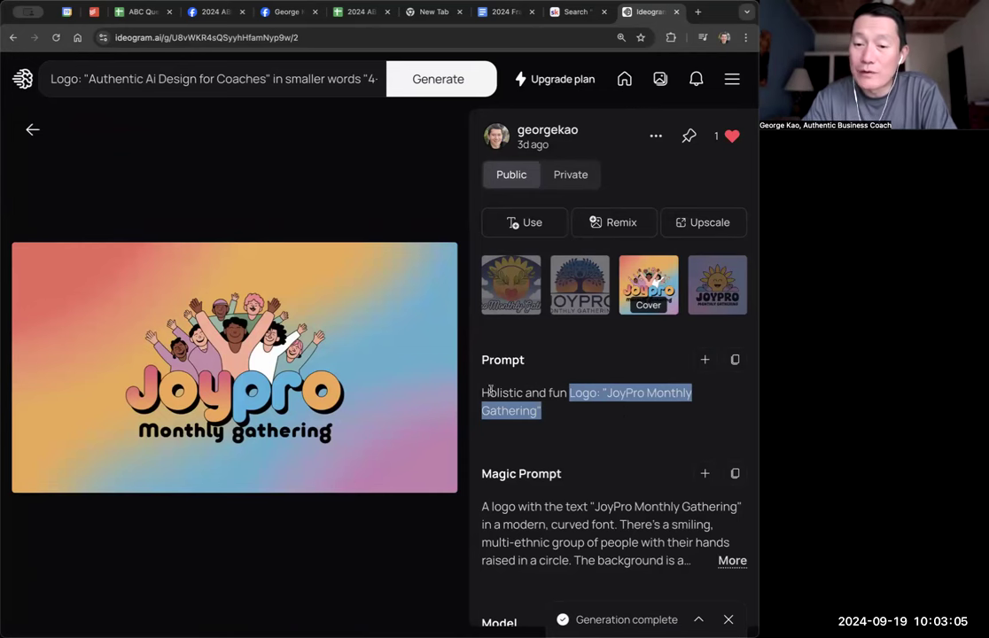
{"action": "left_click_drag", "start_coordinate": [481, 391], "coordinate": [568, 399]}
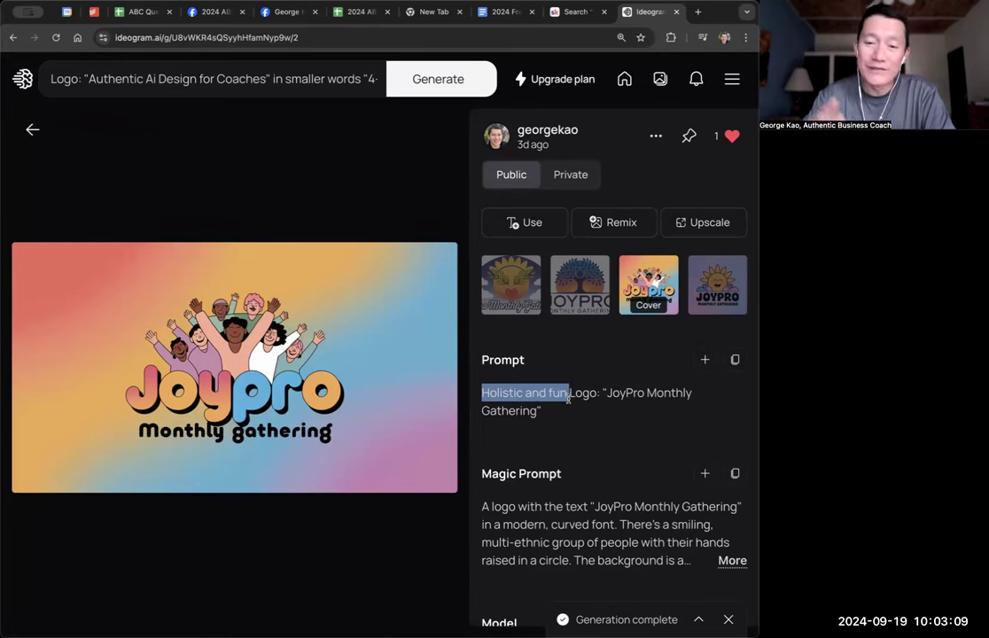
{"action": "left_click", "coordinate": [36, 130]}
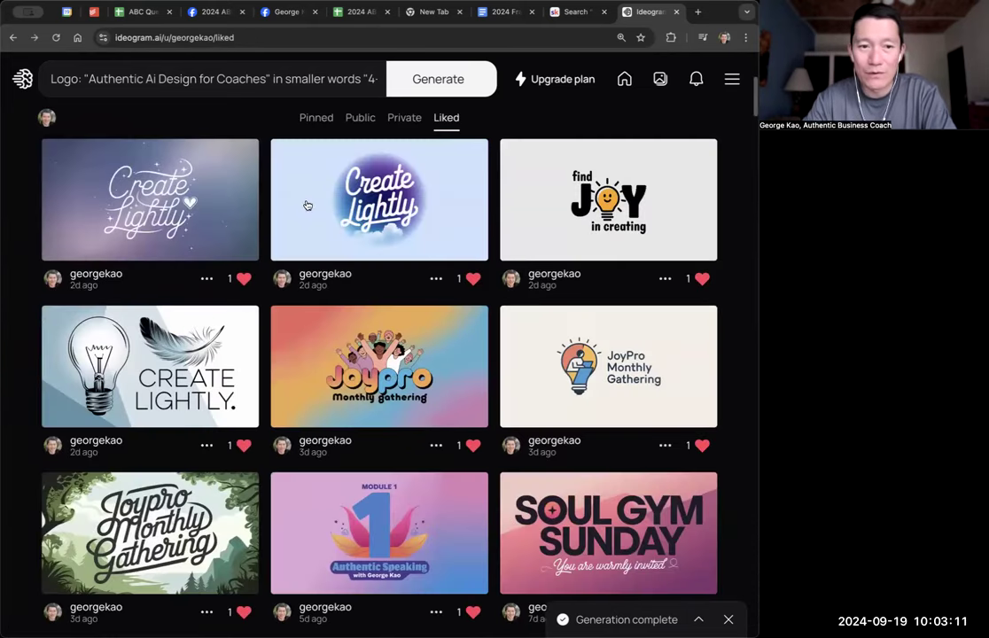
{"action": "left_click", "coordinate": [512, 314]}
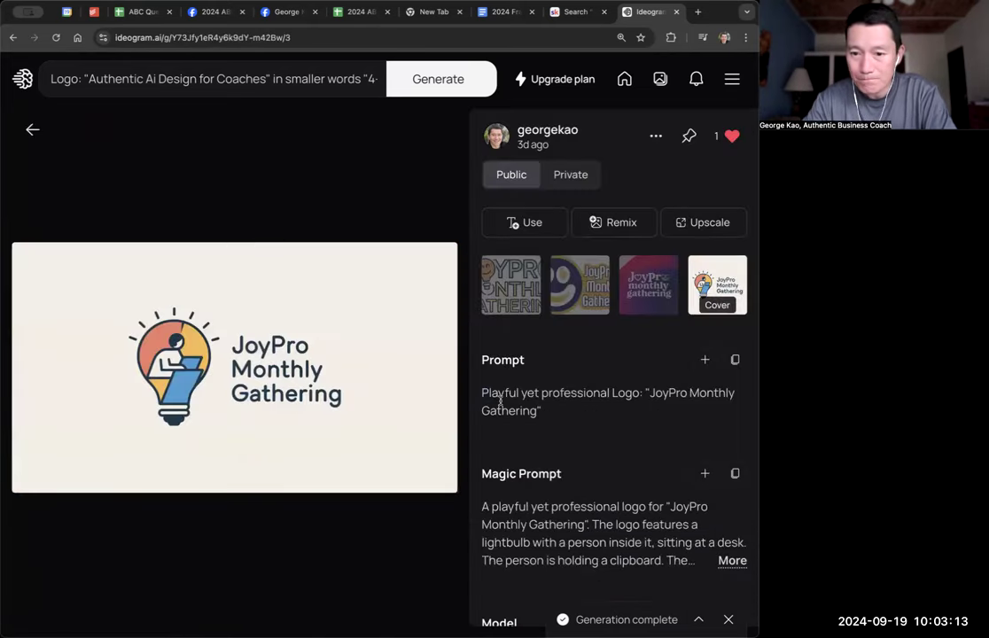
{"action": "left_click_drag", "start_coordinate": [481, 392], "coordinate": [612, 392]}
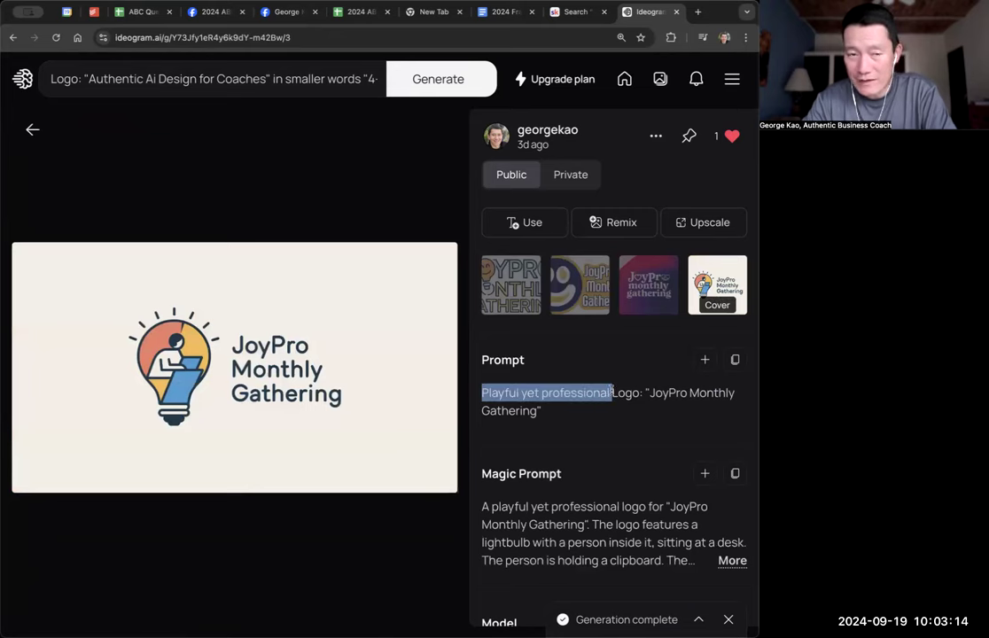
{"action": "left_click", "coordinate": [30, 126]}
Check both Create Lightly images' prompts, then open the forest JoyPro Monthly Gathering image.
{"action": "left_click", "coordinate": [141, 175]}
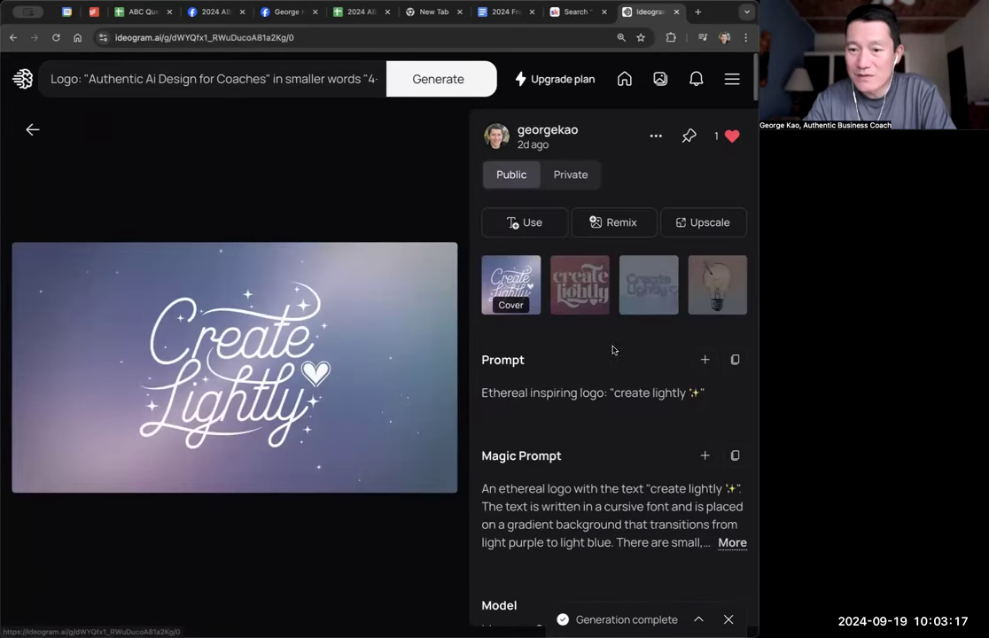
{"action": "triple_click", "coordinate": [488, 390]}
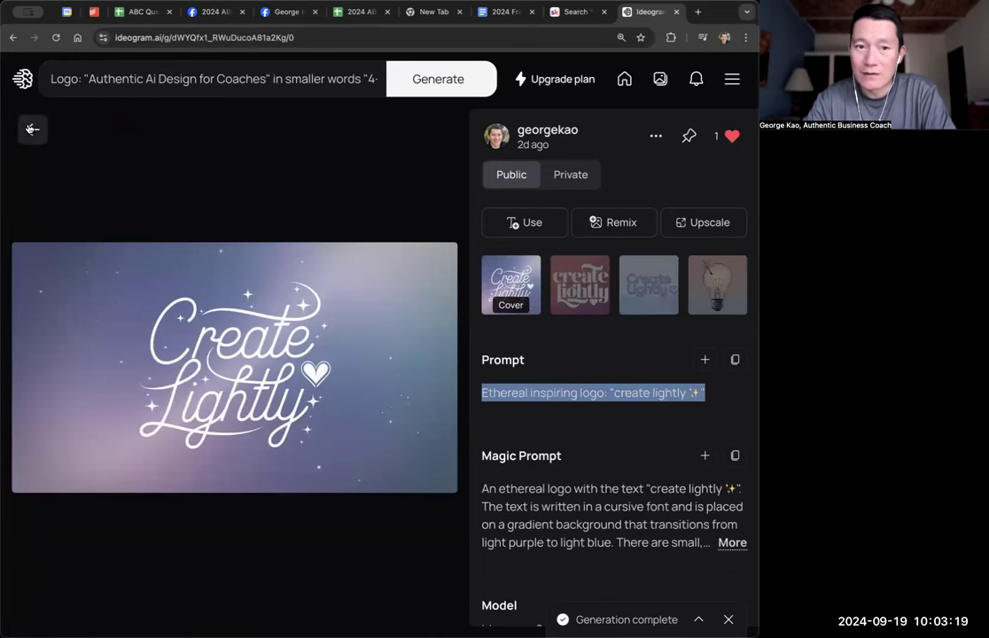
{"action": "left_click", "coordinate": [31, 129]}
{"action": "left_click", "coordinate": [470, 176]}
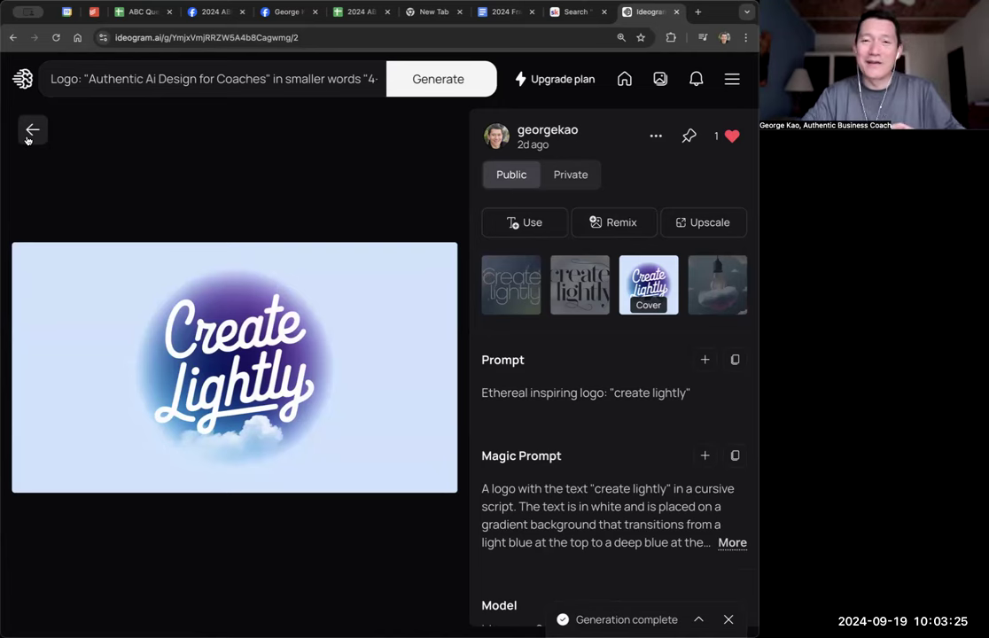
{"action": "left_click", "coordinate": [29, 133]}
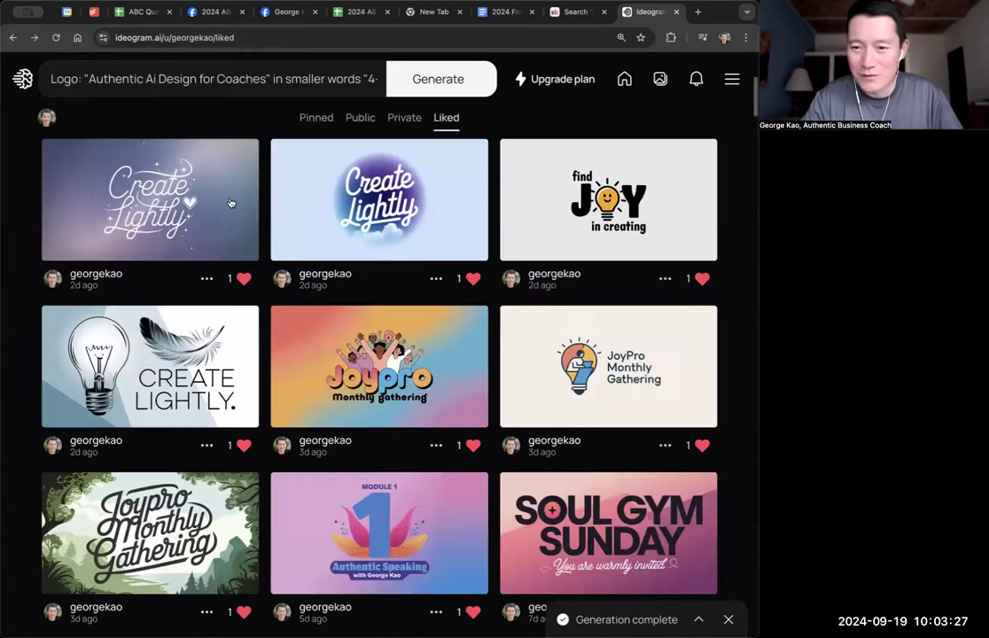
{"action": "scroll", "coordinate": [266, 337], "scroll_direction": "down", "scroll_amount": 2}
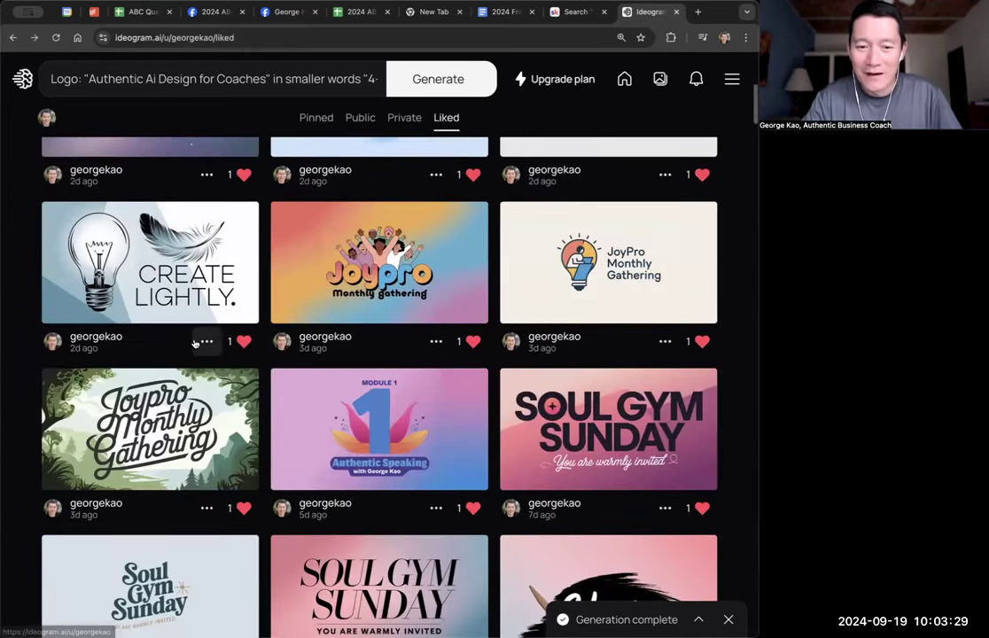
{"action": "scroll", "coordinate": [177, 343], "scroll_direction": "down", "scroll_amount": 1}
{"action": "left_click", "coordinate": [160, 344]}
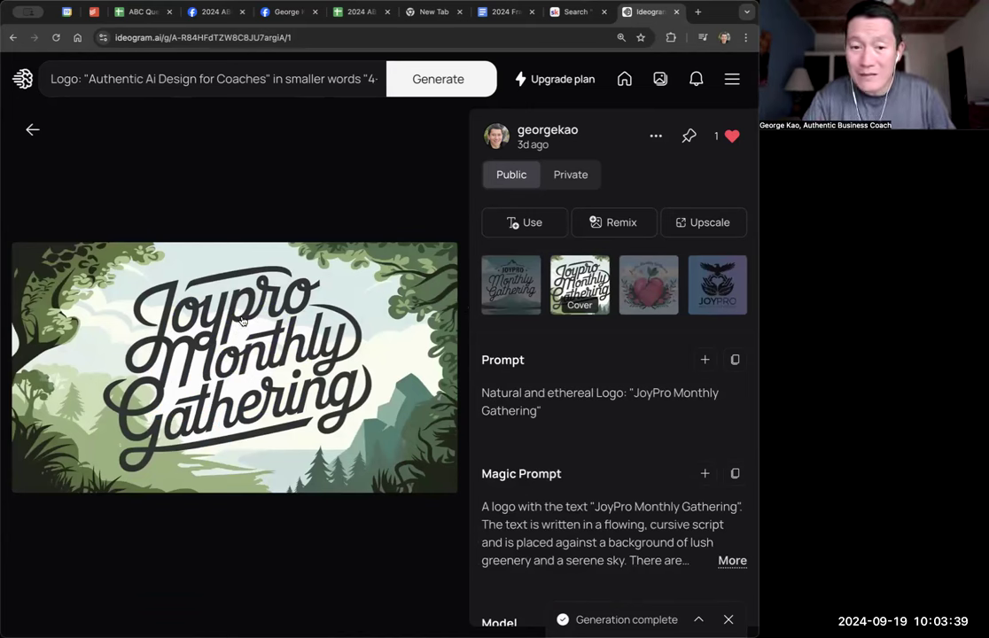
Set up an upscale of the forest JoyPro logo with Resemblance 100, Detail 100, and Seed shown.
{"action": "mouse_move", "coordinate": [562, 308]}
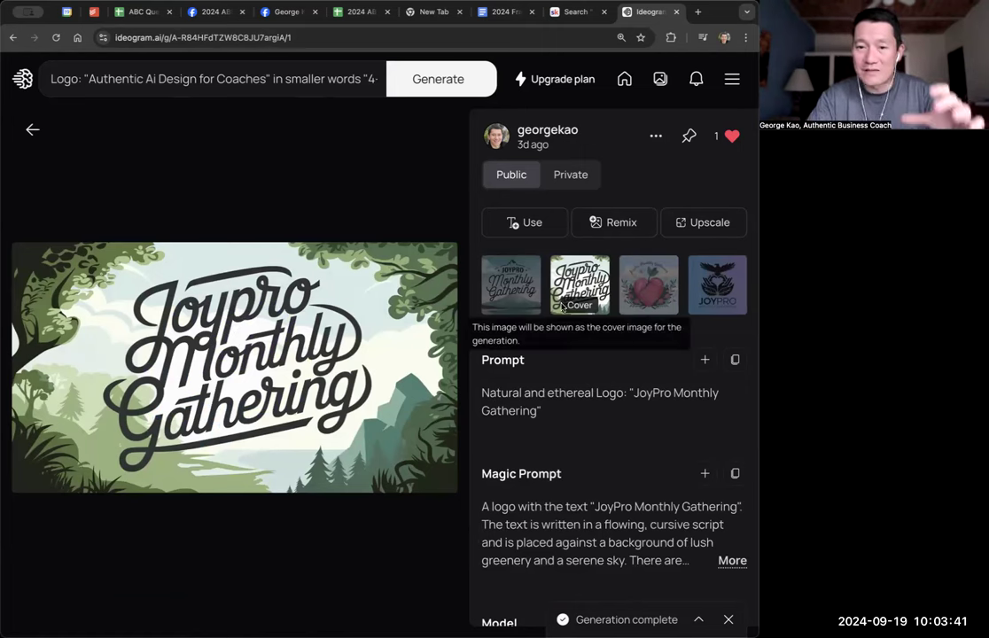
{"action": "left_click", "coordinate": [711, 222]}
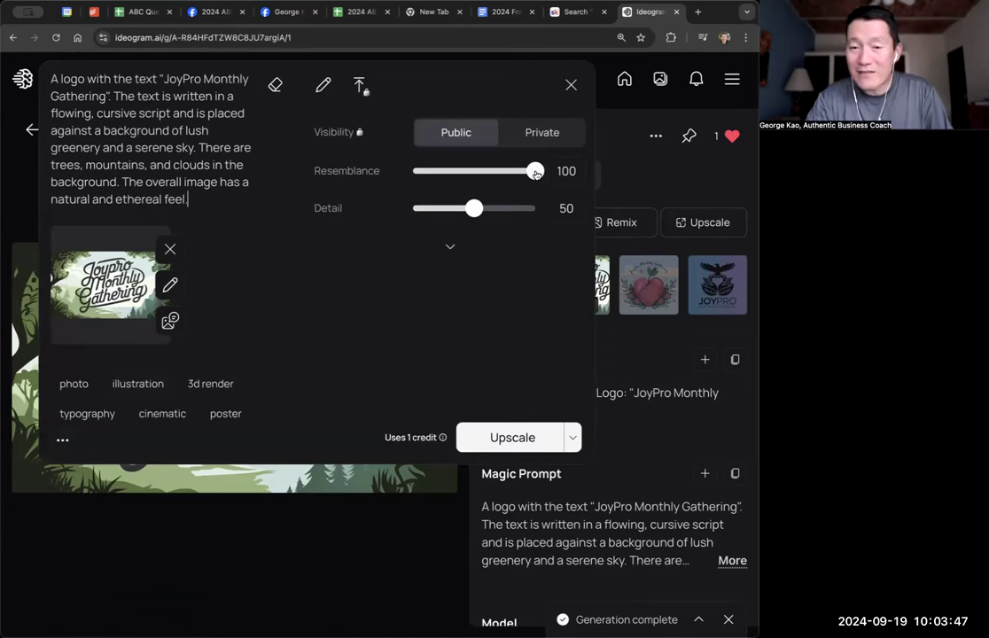
{"action": "mouse_move", "coordinate": [536, 174]}
{"action": "left_mouse_down"}
{"action": "mouse_move", "coordinate": [424, 170]}
{"action": "mouse_move", "coordinate": [583, 175]}
{"action": "mouse_move", "coordinate": [419, 170]}
{"action": "mouse_move", "coordinate": [548, 178]}
{"action": "left_mouse_up"}
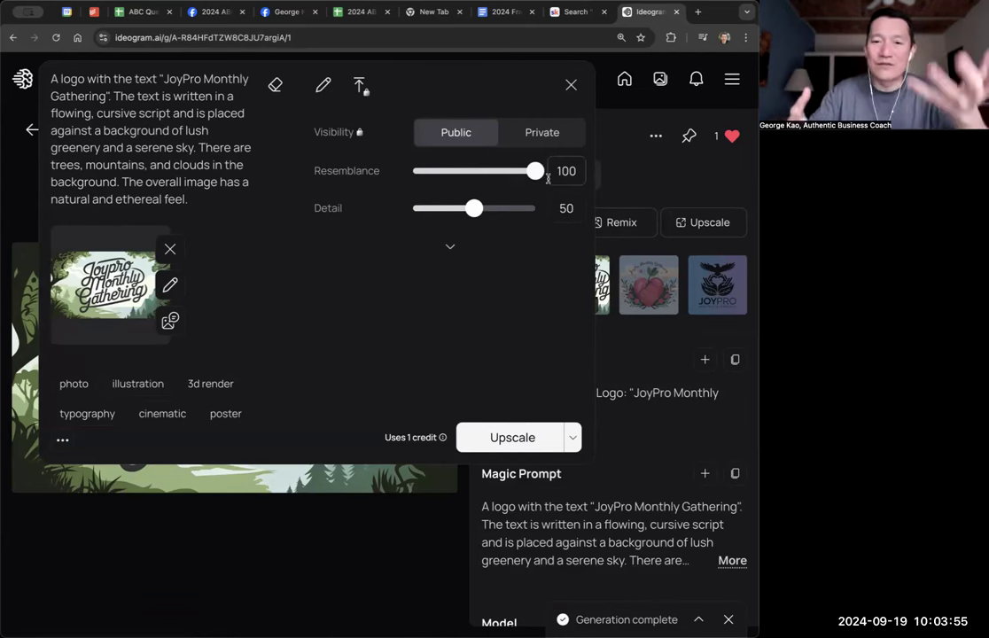
{"action": "left_click_drag", "start_coordinate": [535, 171], "coordinate": [547, 202]}
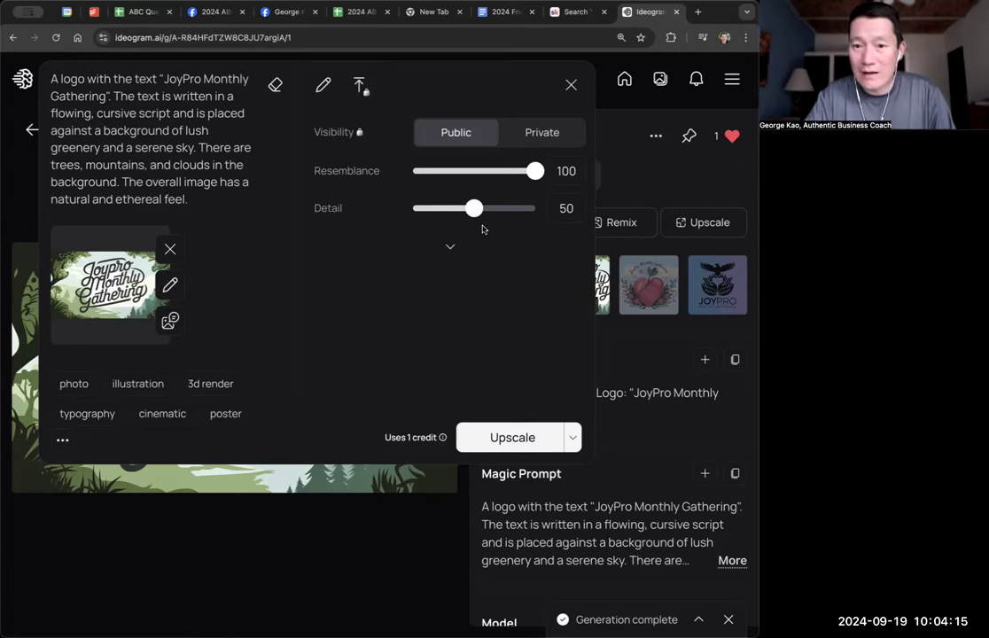
{"action": "left_click_drag", "start_coordinate": [472, 211], "coordinate": [535, 209]}
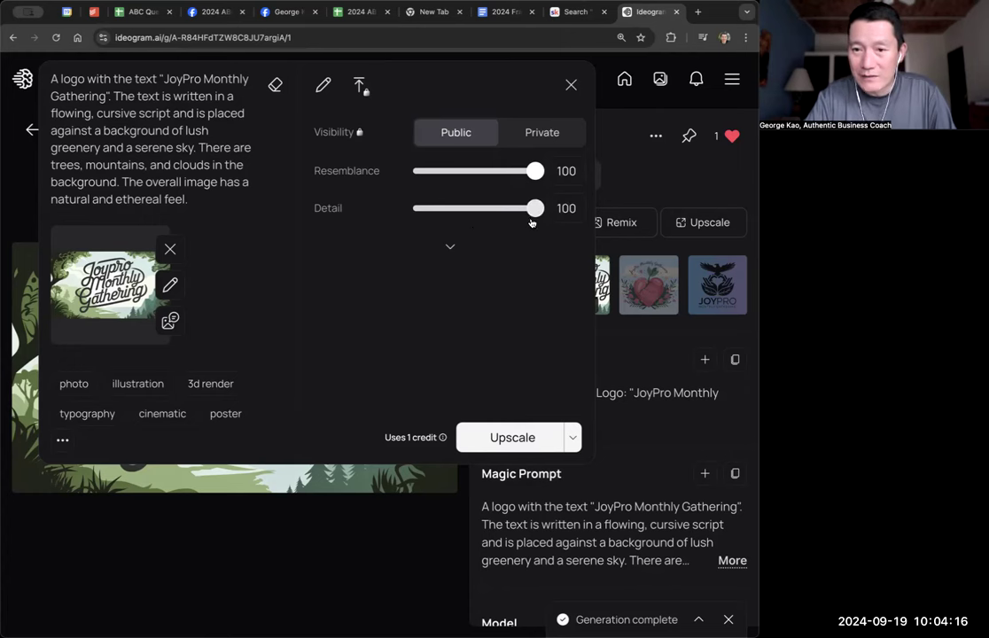
{"action": "left_click", "coordinate": [451, 246]}
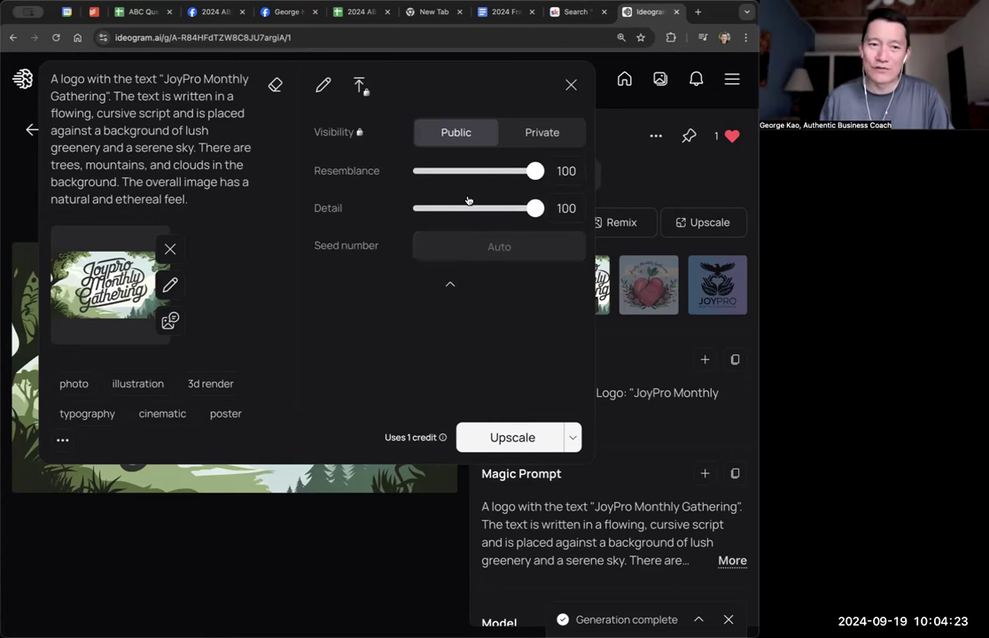
Start upscaling the forest JoyPro logo and scroll to the new Authentic AI Design for Coaches results.
{"action": "left_click", "coordinate": [506, 444]}
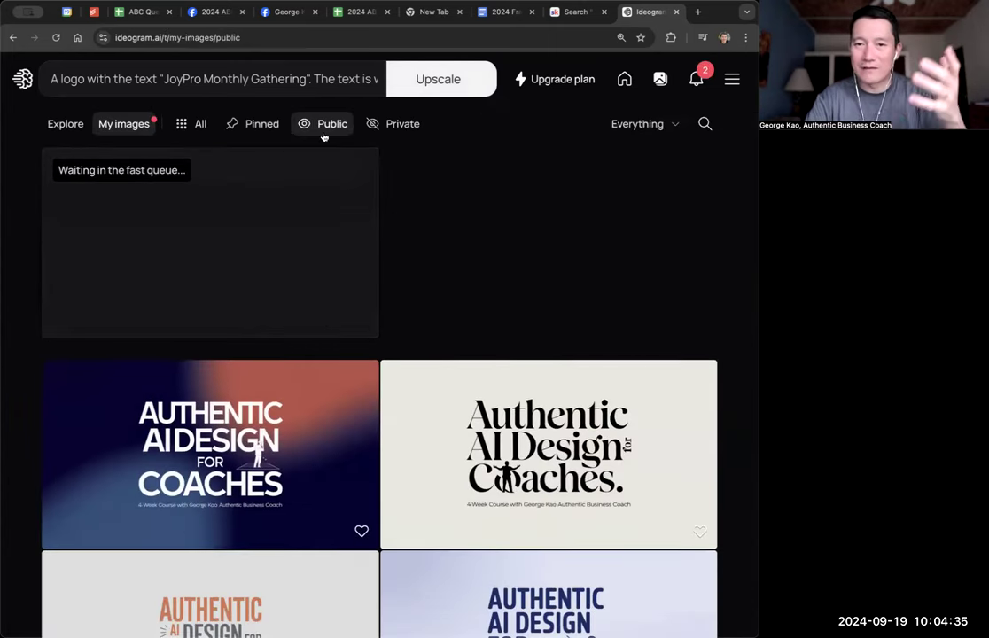
{"action": "left_click", "coordinate": [442, 80]}
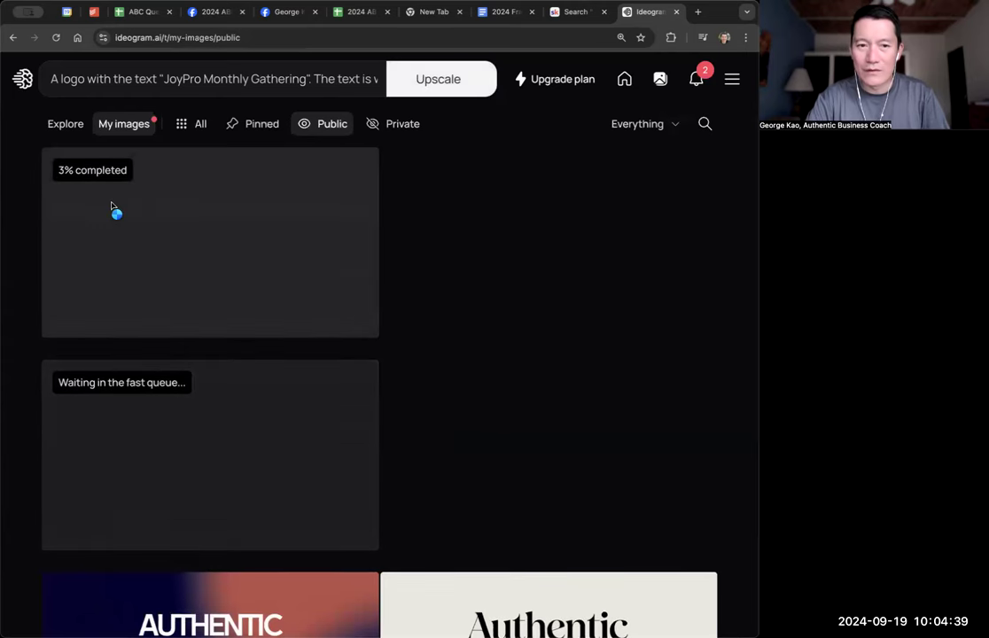
{"action": "scroll", "coordinate": [457, 259], "scroll_direction": "down", "scroll_amount": 1}
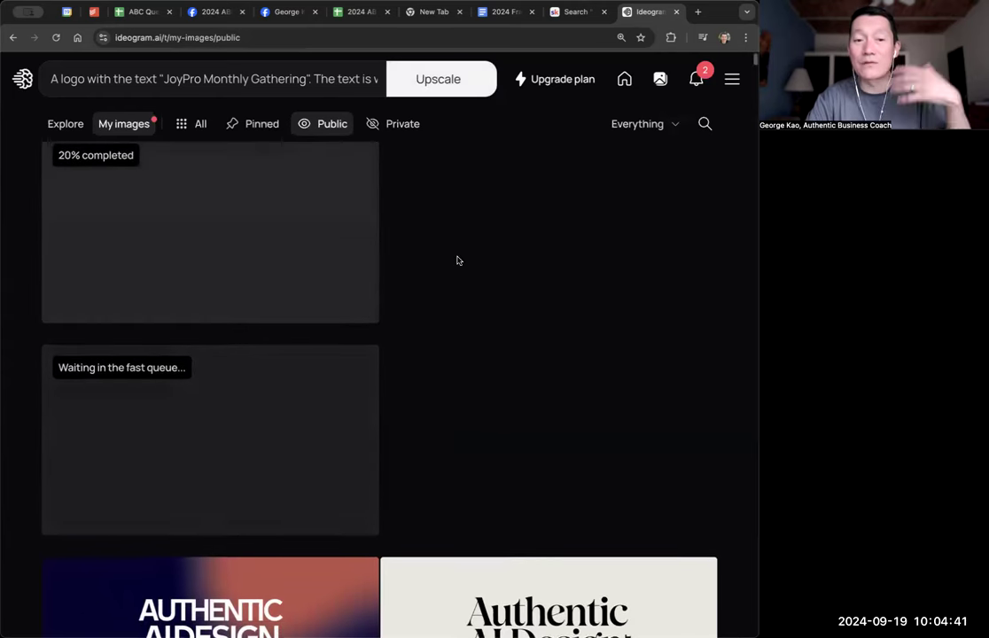
{"action": "scroll", "coordinate": [457, 259], "scroll_direction": "down", "scroll_amount": 3}
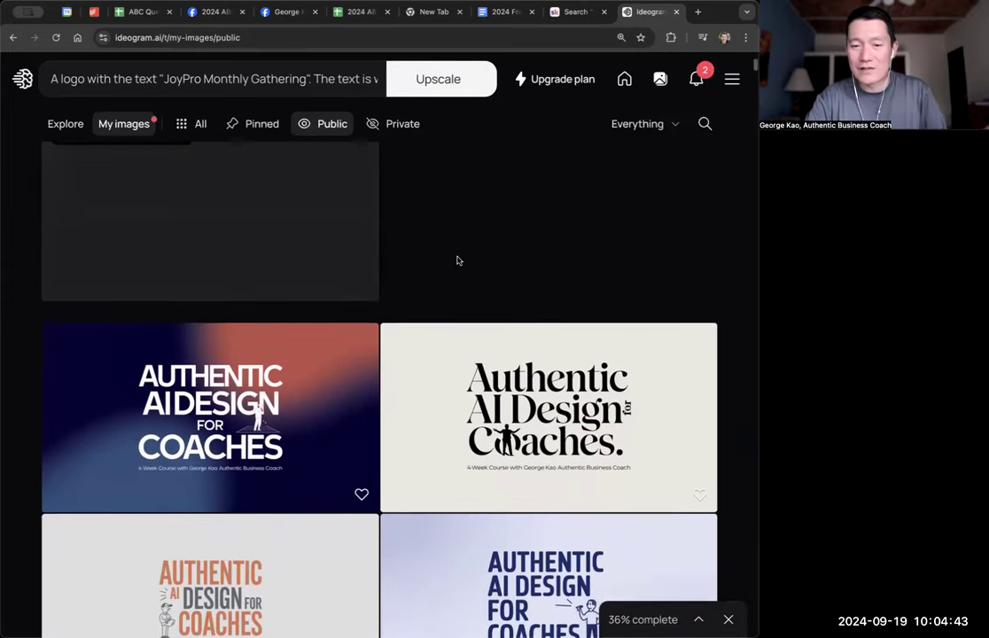
{"action": "scroll", "coordinate": [457, 260], "scroll_direction": "down", "scroll_amount": 2}
Open the first Authentic AI Design for Coaches result, browse two variations, and dismiss the actions menu.
{"action": "left_click", "coordinate": [345, 346]}
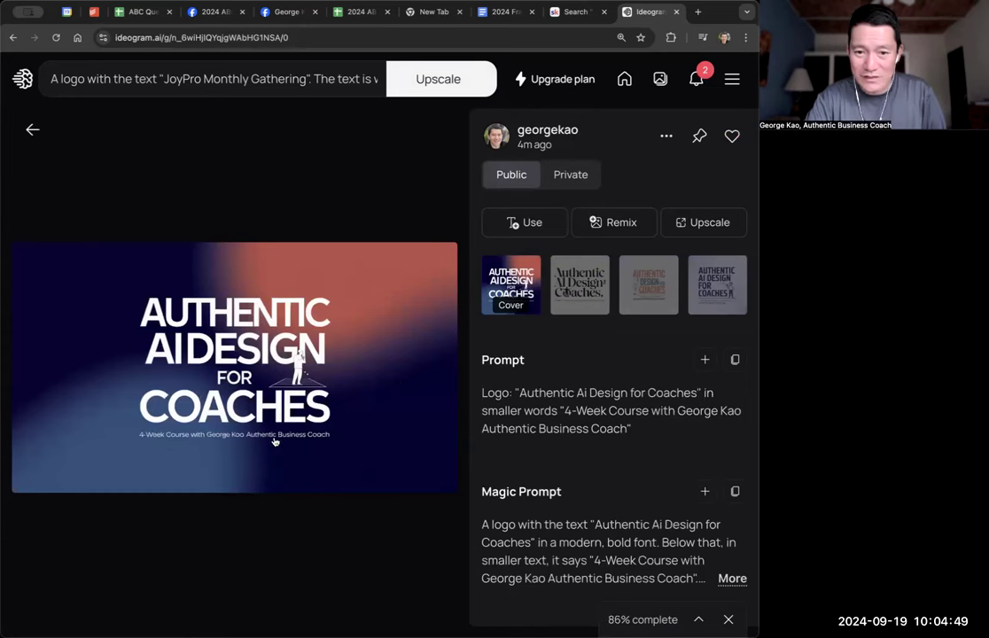
{"action": "key", "text": "Right"}
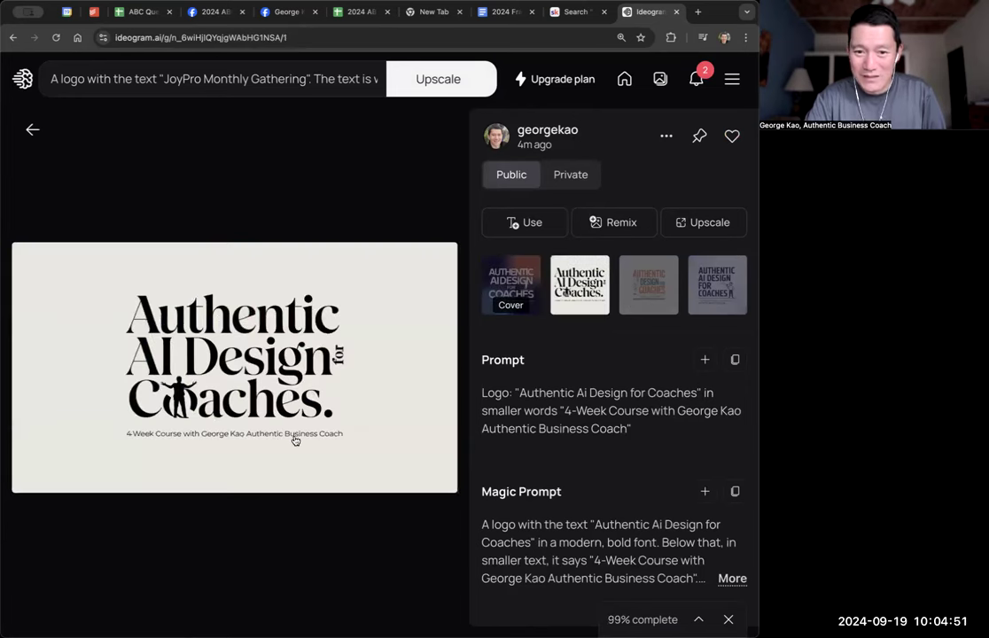
{"action": "key", "text": "Right"}
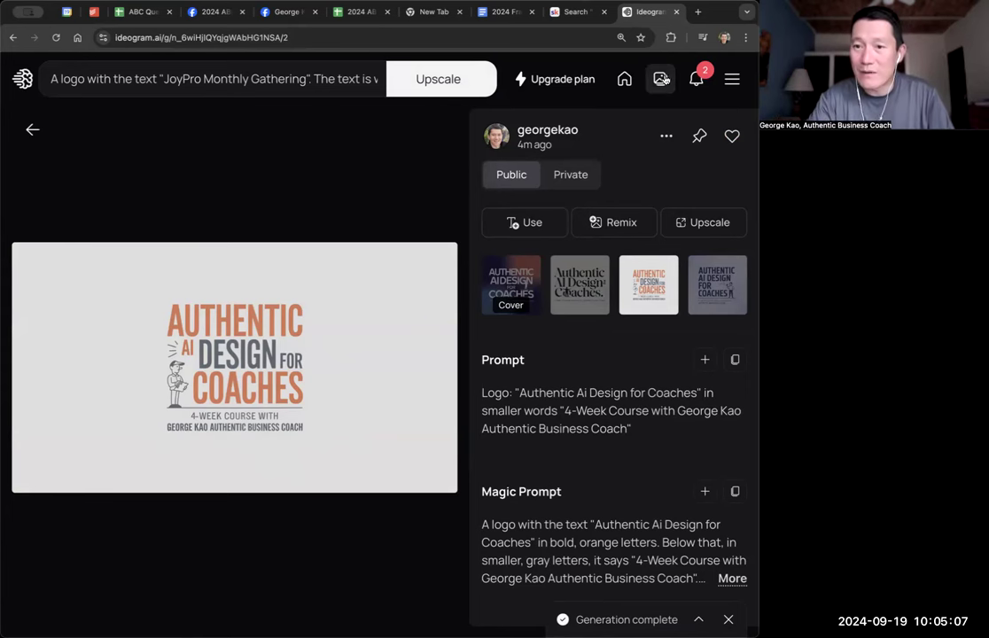
{"action": "left_click", "coordinate": [666, 135]}
{"action": "mouse_move", "coordinate": [616, 368]}
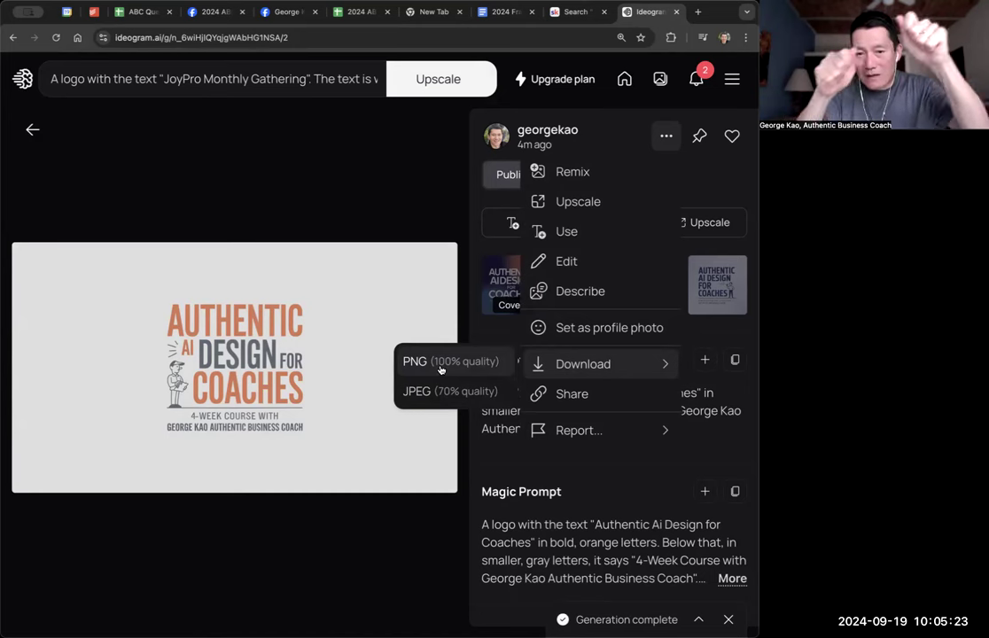
{"action": "left_click", "coordinate": [440, 363]}
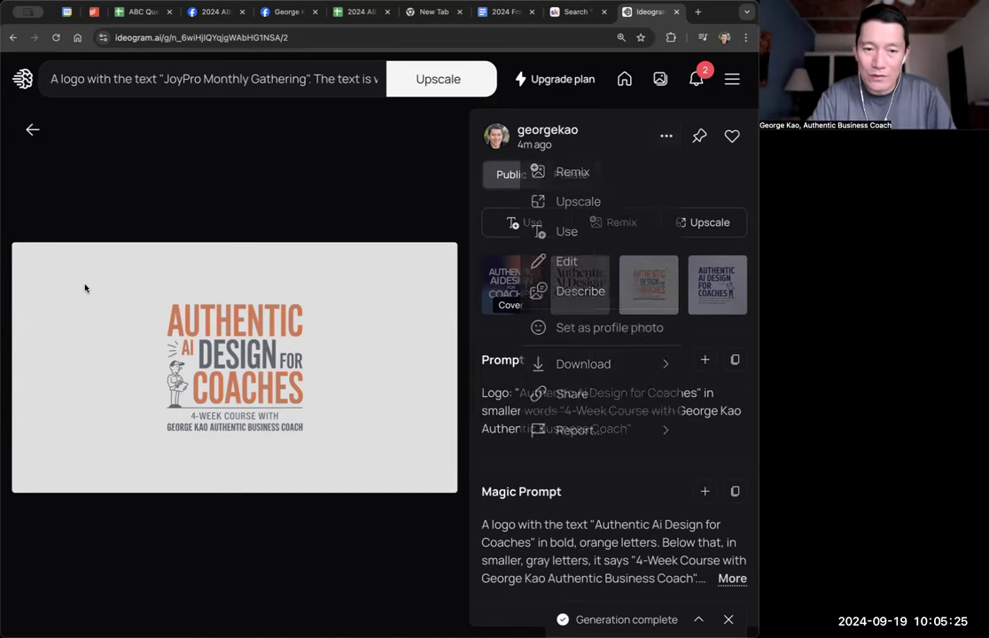
Flip among the four variations, ending on the orange third variation.
{"action": "key", "text": "Right"}
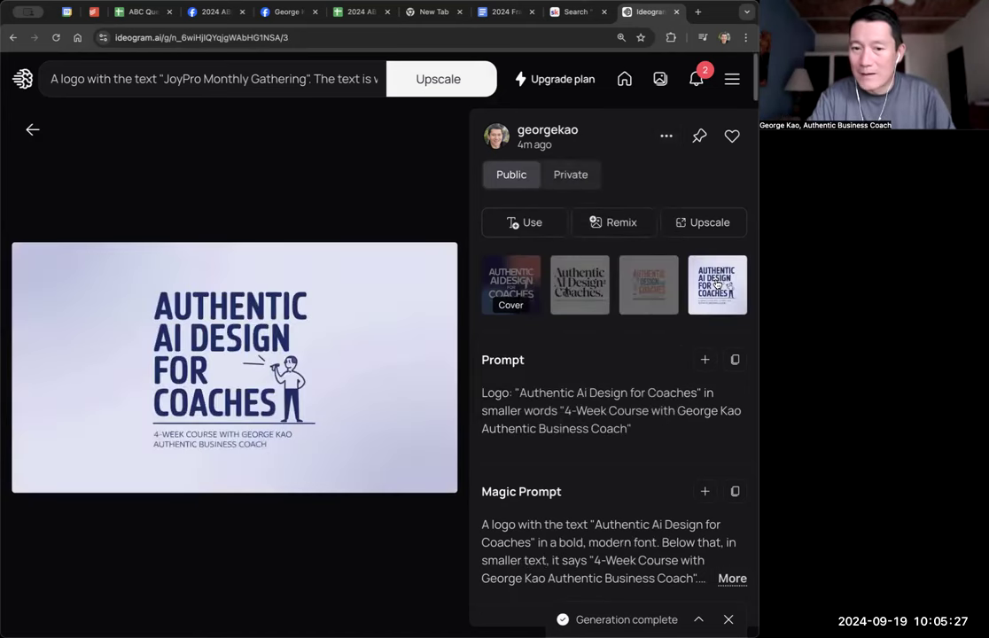
{"action": "left_click", "coordinate": [527, 284]}
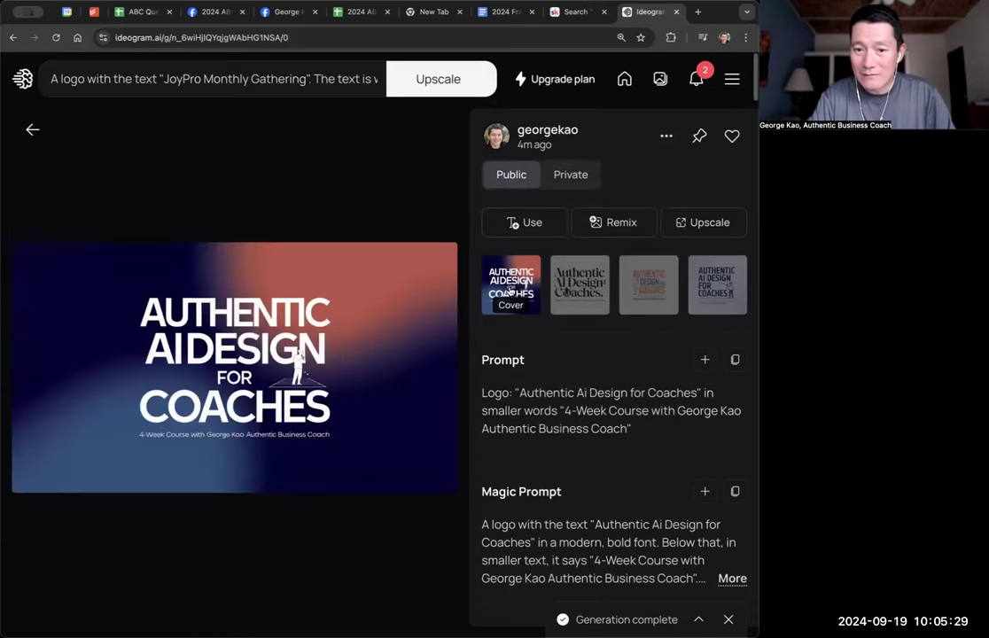
{"action": "left_click", "coordinate": [581, 266]}
{"action": "left_click", "coordinate": [663, 285]}
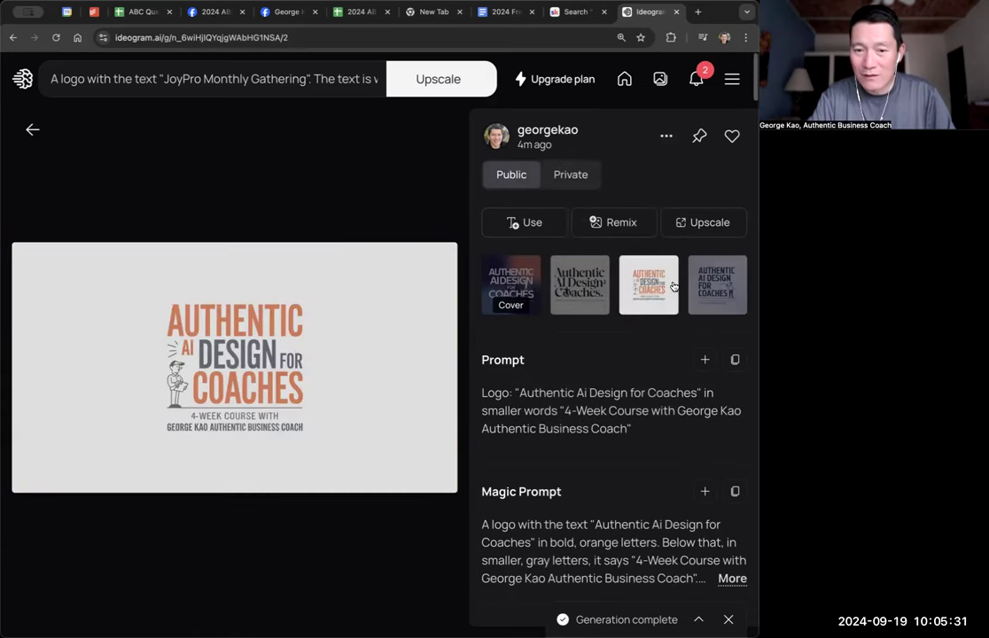
{"action": "left_click", "coordinate": [590, 283]}
{"action": "left_click", "coordinate": [655, 282]}
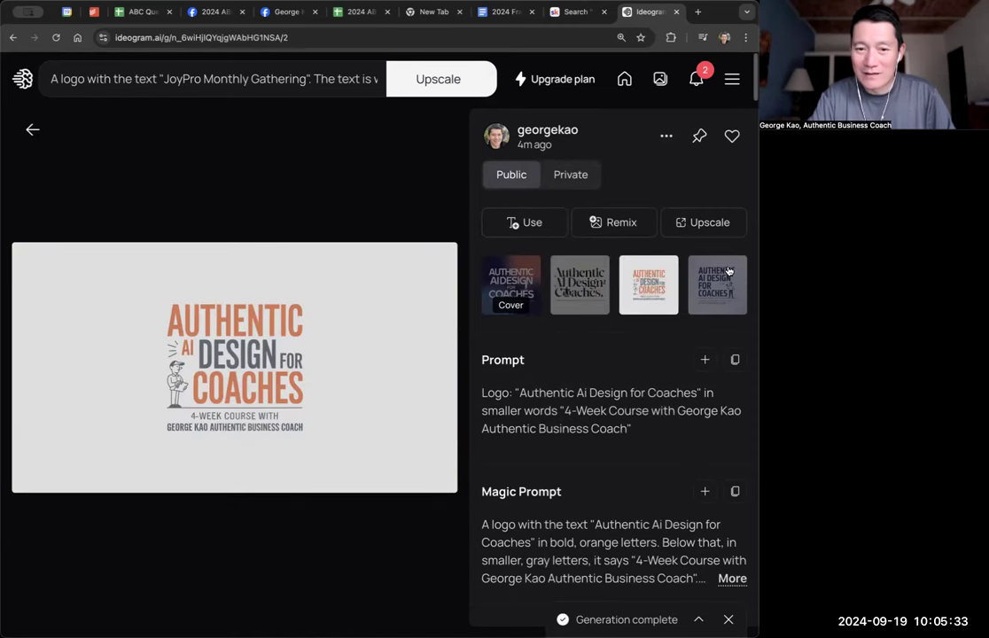
{"action": "key", "text": "Right"}
{"action": "left_click", "coordinate": [649, 278]}
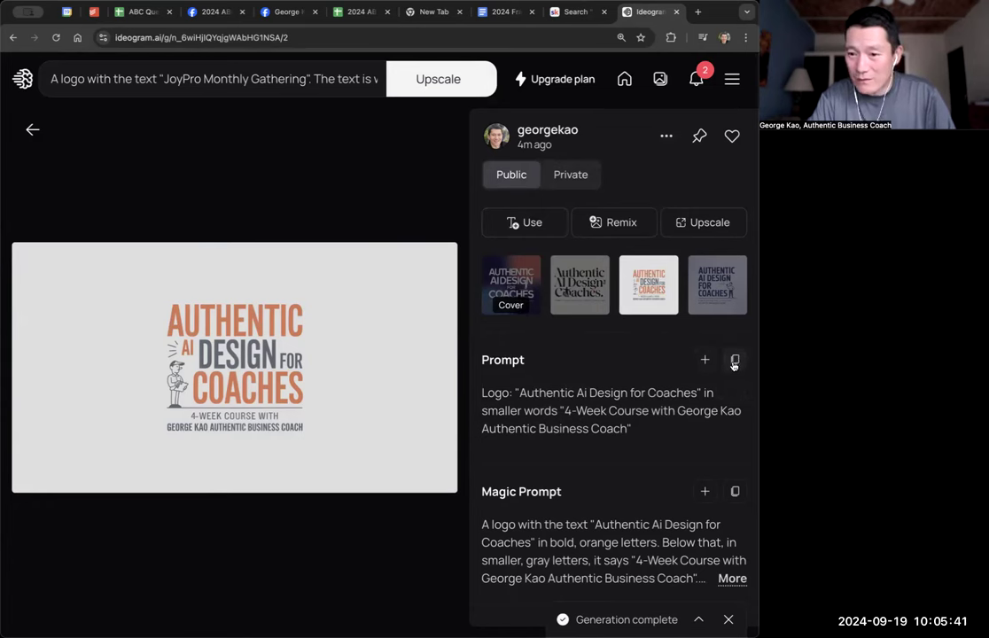
Copy the original prompt and remove the reference image from the generation.
{"action": "left_click", "coordinate": [616, 224]}
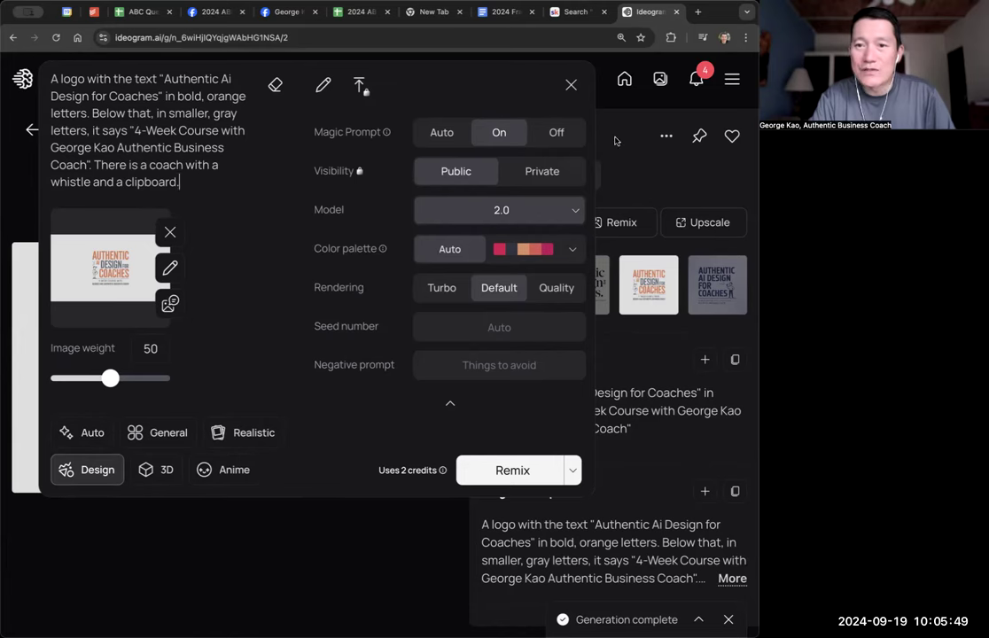
{"action": "left_click", "coordinate": [571, 84]}
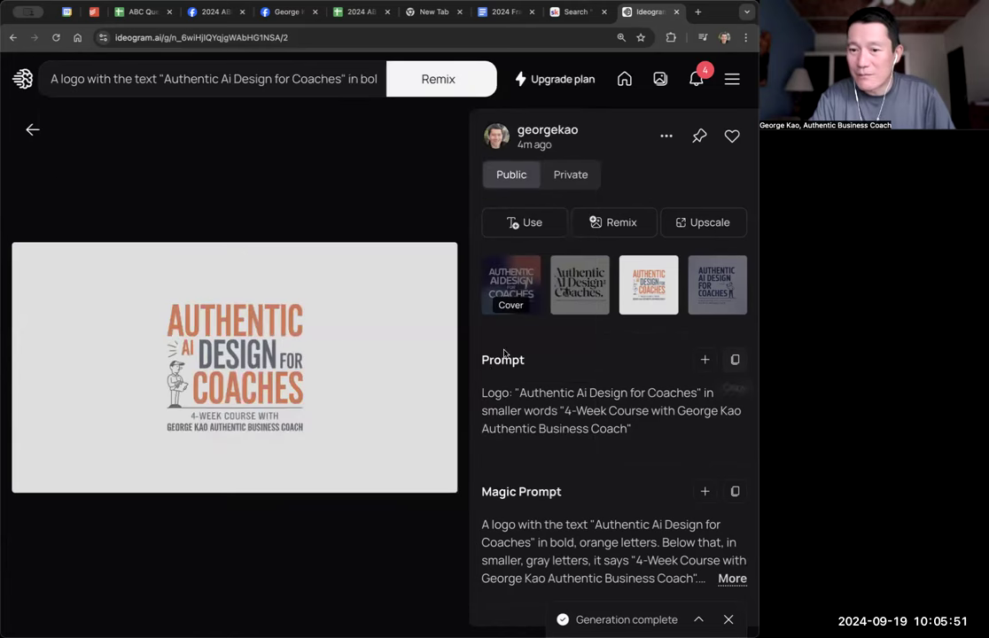
{"action": "left_click", "coordinate": [734, 359]}
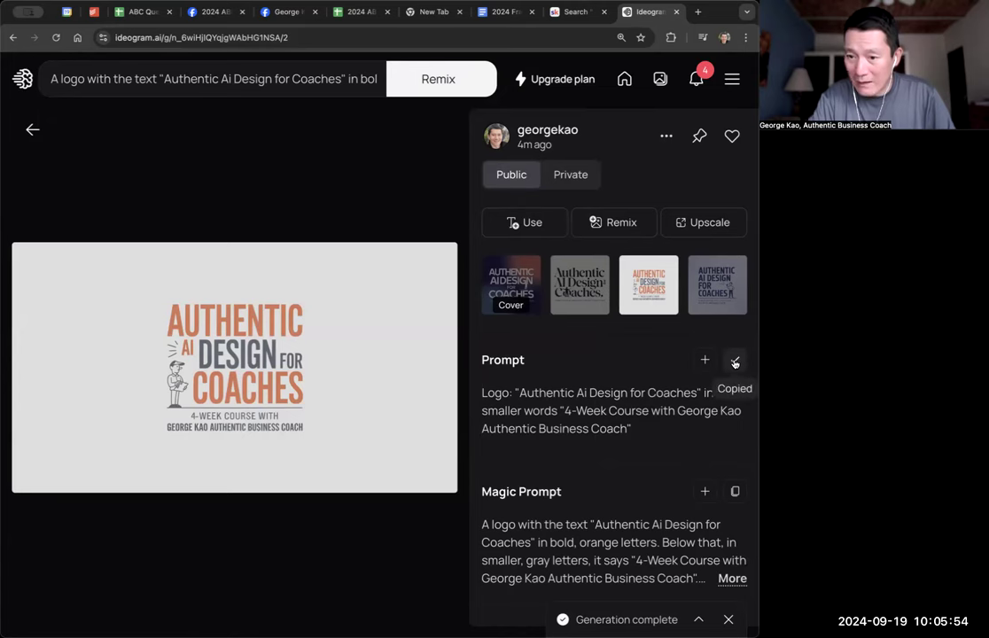
{"action": "left_click", "coordinate": [206, 82]}
{"action": "triple_click", "coordinate": [207, 82]}
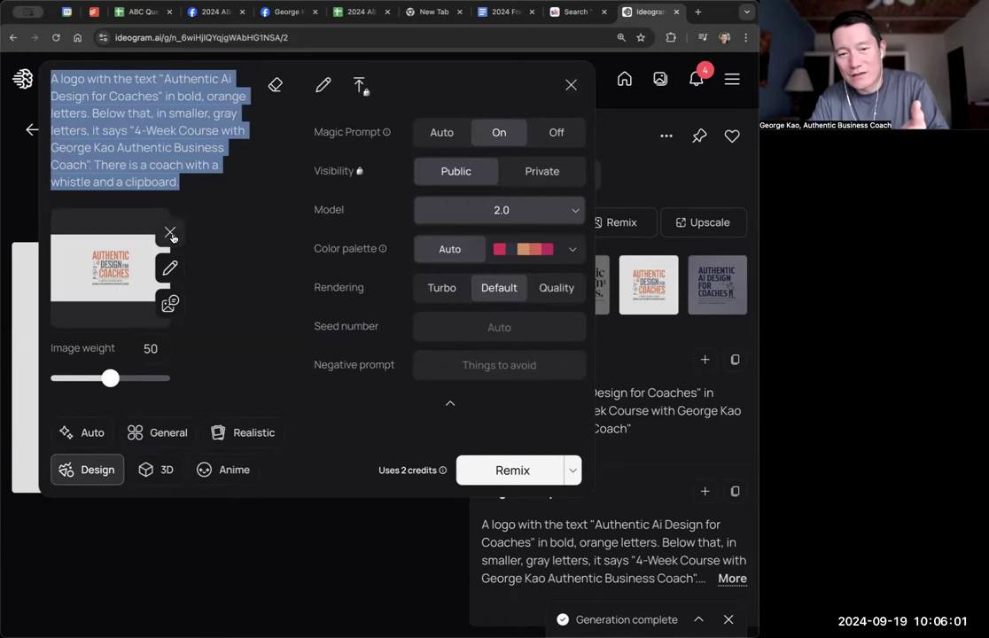
{"action": "mouse_move", "coordinate": [114, 382]}
{"action": "left_mouse_down"}
{"action": "mouse_move", "coordinate": [146, 380]}
{"action": "mouse_move", "coordinate": [86, 380]}
{"action": "mouse_move", "coordinate": [109, 379]}
{"action": "left_mouse_up"}
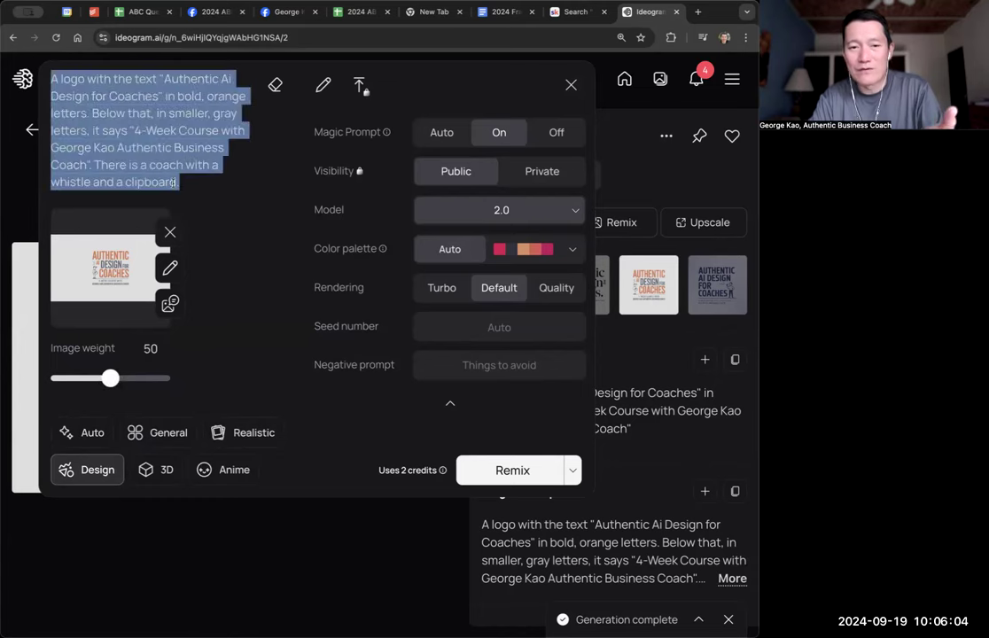
{"action": "left_click", "coordinate": [170, 233]}
Replace the prompt with the pasted original, prefix it with 'Ethereal', and generate.
{"action": "double_click", "coordinate": [182, 134]}
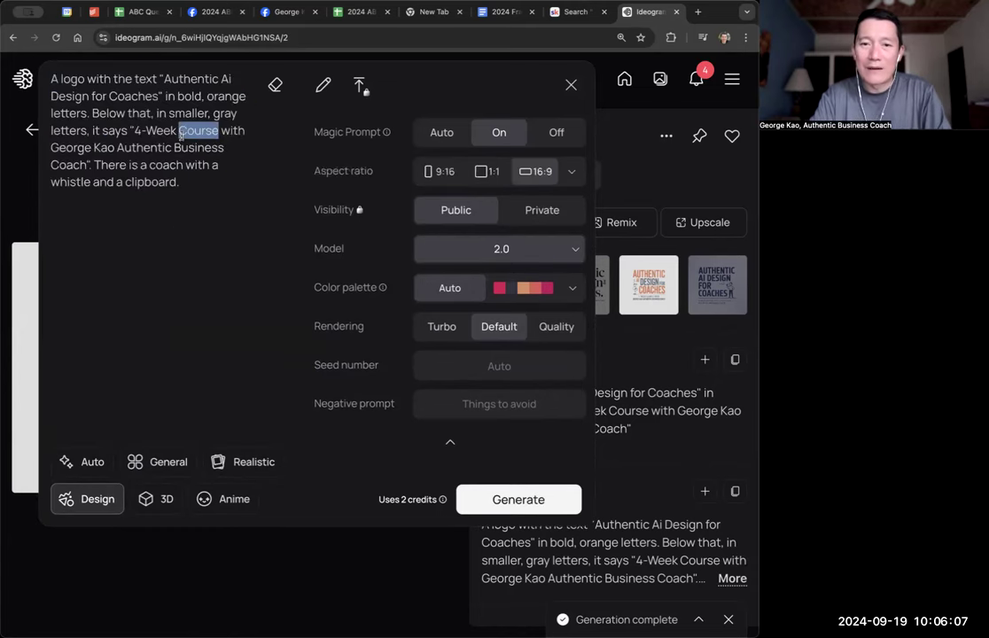
{"action": "key", "text": "ctrl+a"}
{"action": "key", "text": "BackSpace"}
{"action": "key", "text": "ctrl+v"}
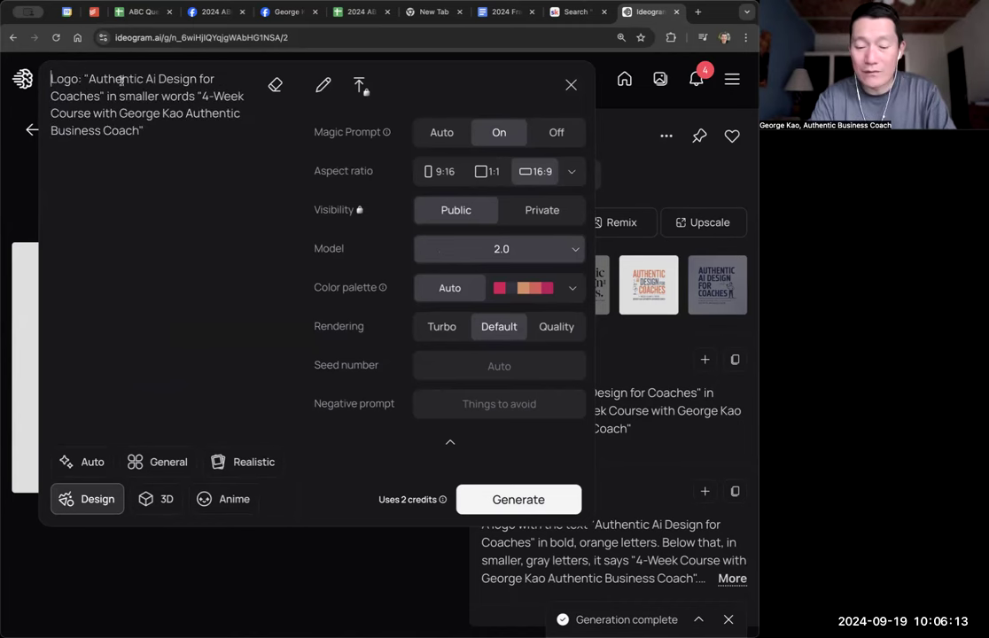
{"action": "type", "text": "Ethereal"}
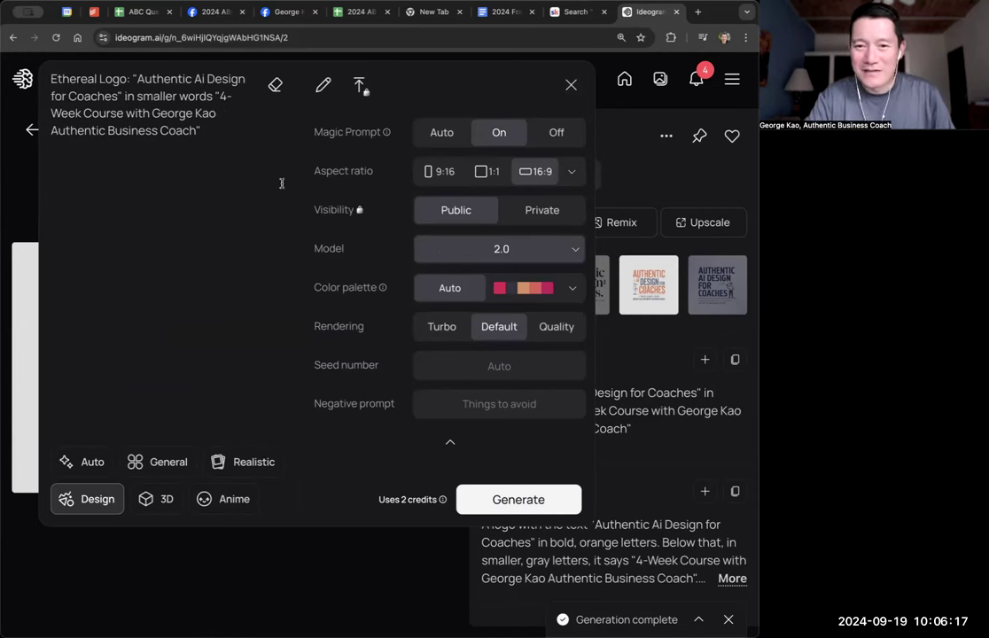
{"action": "left_click", "coordinate": [517, 501]}
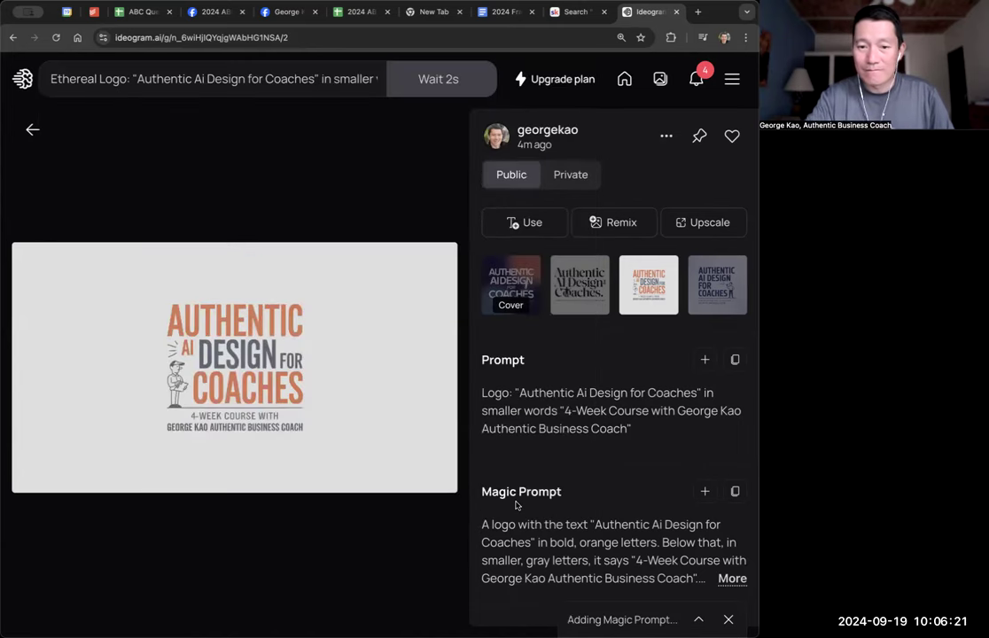
Open the upscaled JoyPro Monthly Gathering image, view its original, then return to My images.
{"action": "left_click", "coordinate": [32, 131]}
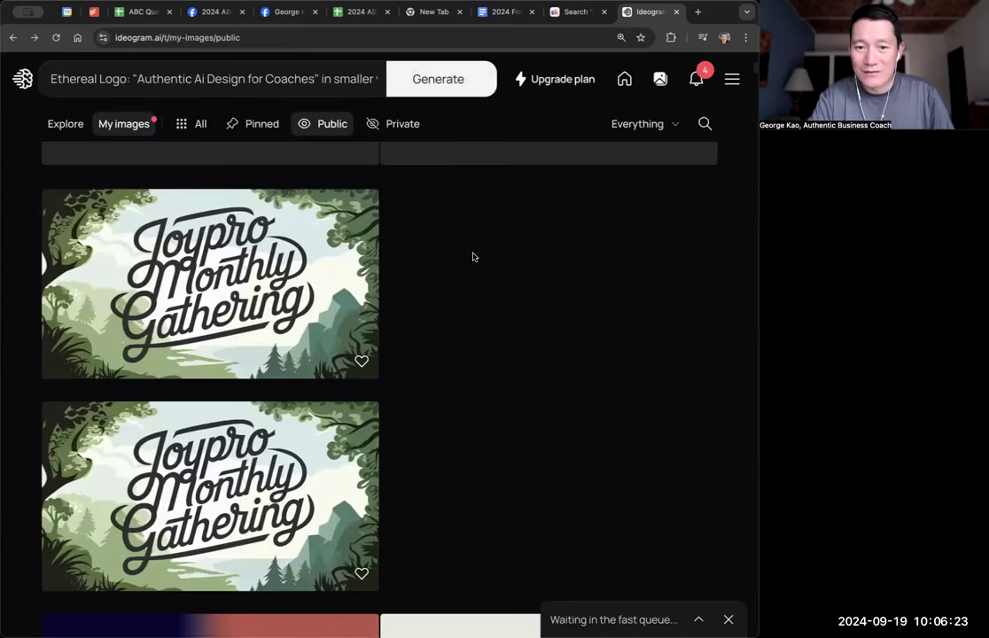
{"action": "left_click", "coordinate": [245, 282]}
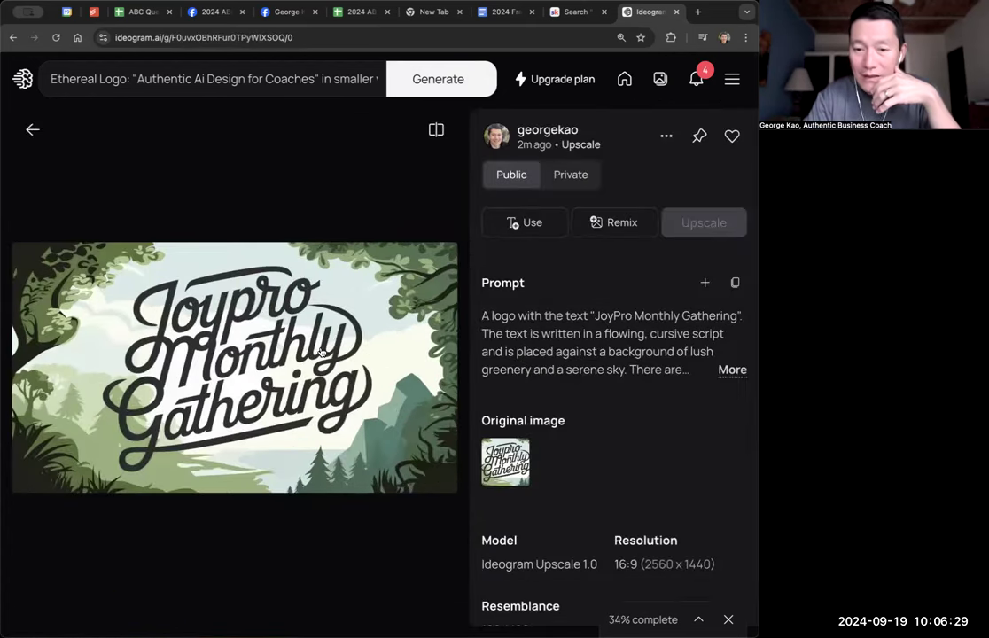
{"action": "left_click", "coordinate": [505, 458]}
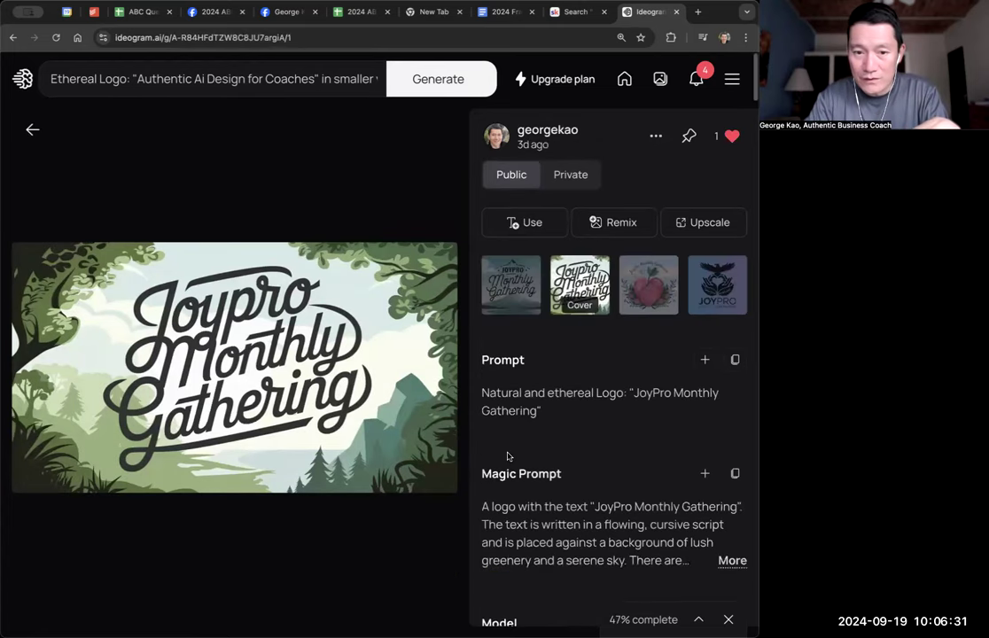
{"action": "left_click", "coordinate": [33, 130]}
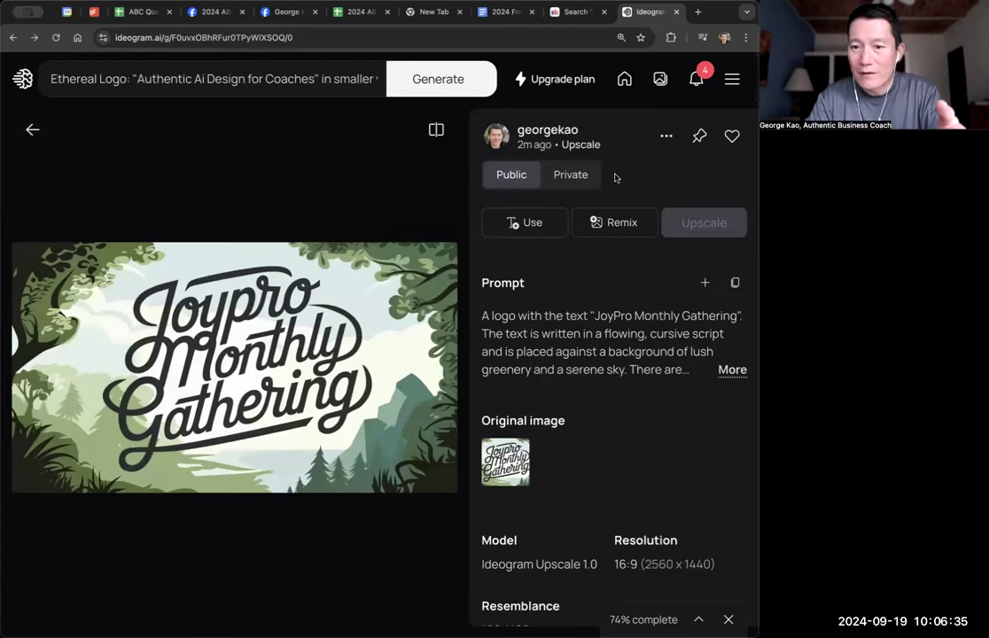
{"action": "left_click", "coordinate": [664, 142]}
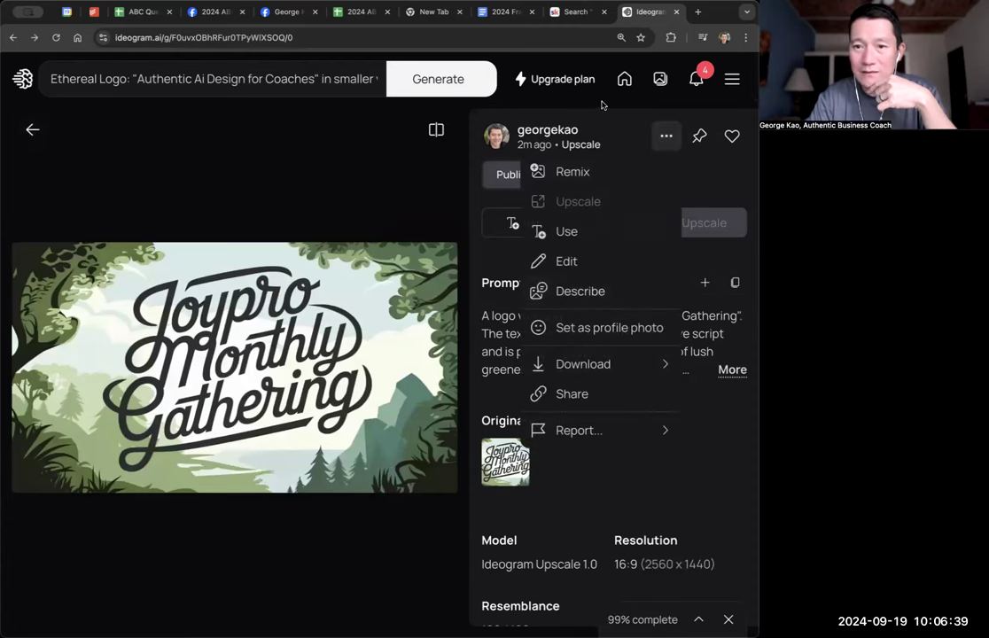
{"action": "left_click", "coordinate": [527, 92]}
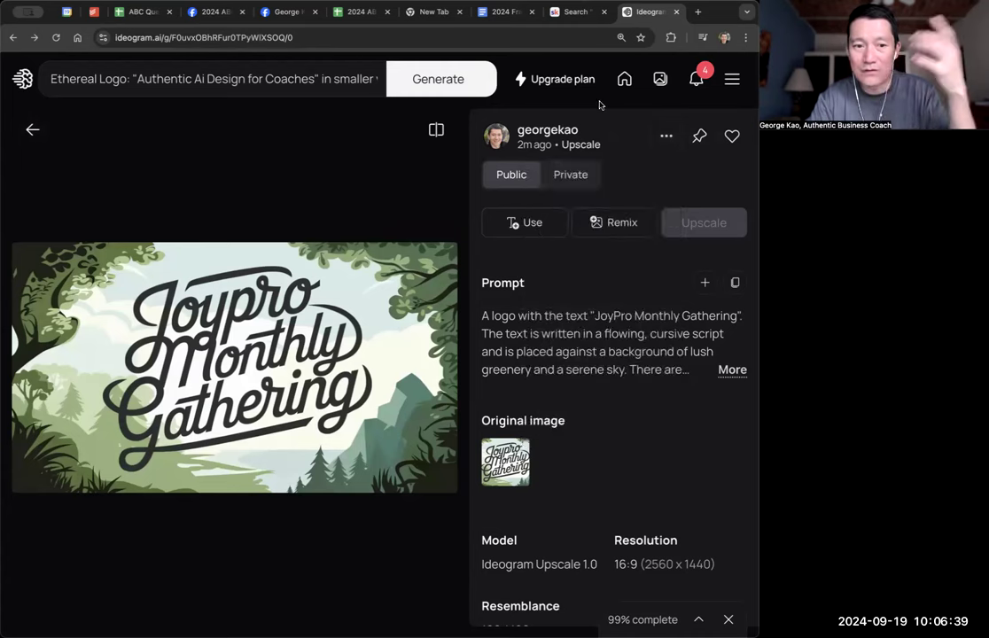
{"action": "left_click", "coordinate": [32, 129]}
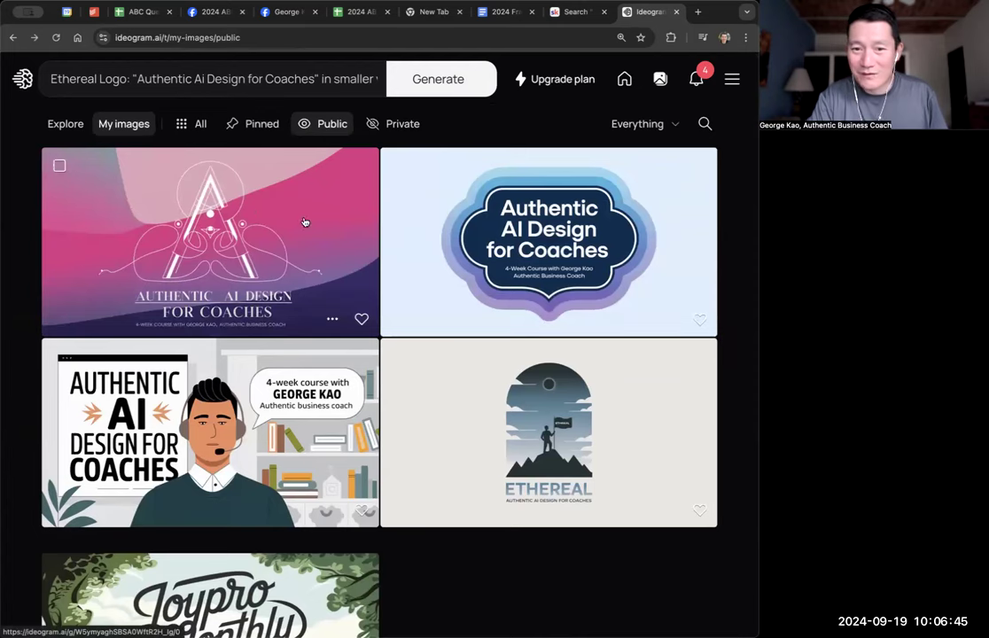
Open the pink Authentic AI Design image, cycle through its four variants, and expand the prompt editor.
{"action": "left_click", "coordinate": [265, 227]}
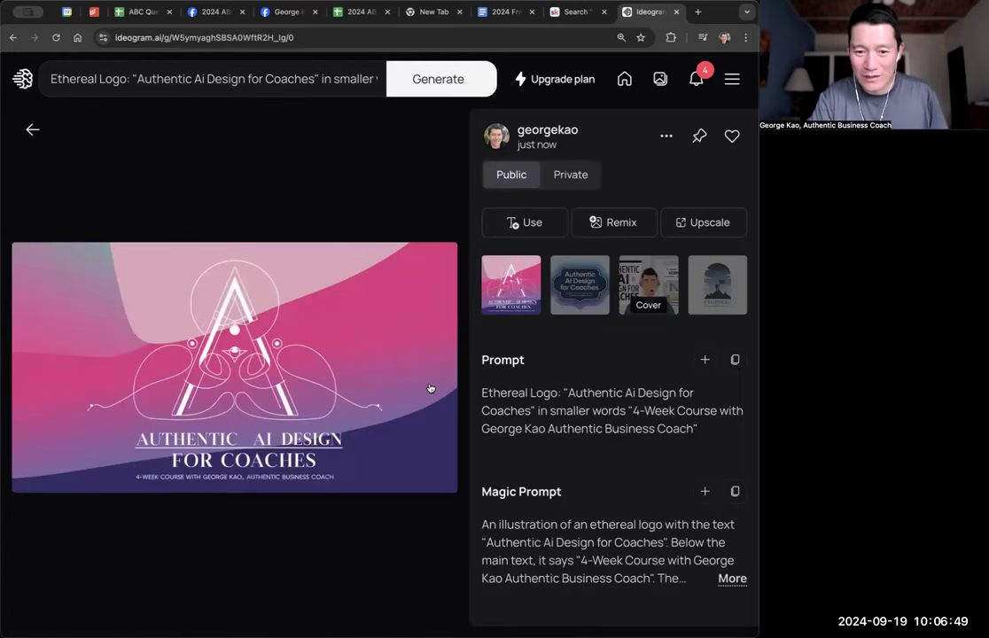
{"action": "key", "text": "Right"}
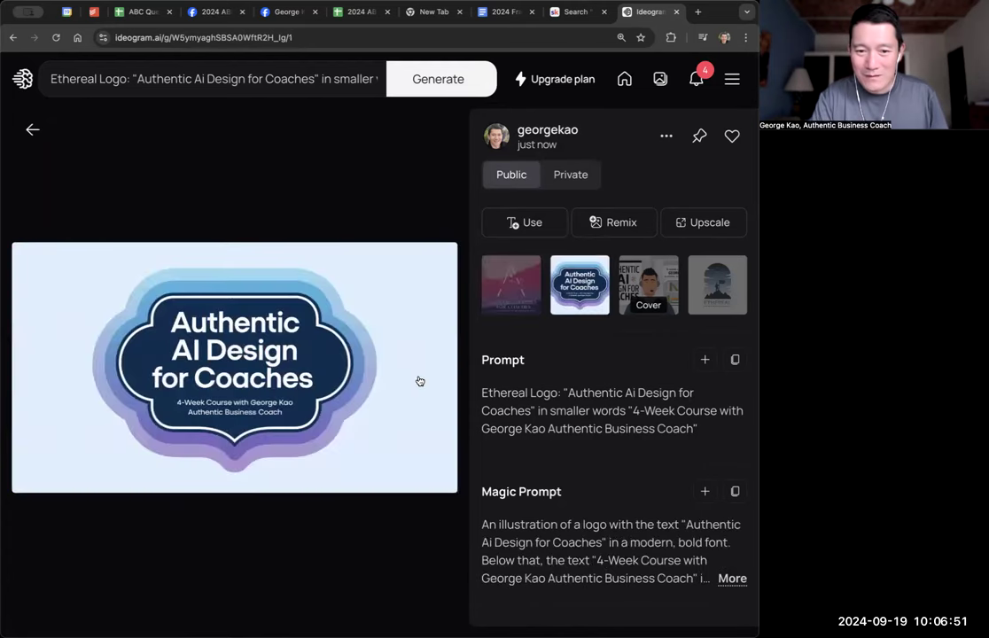
{"action": "key", "text": "Right"}
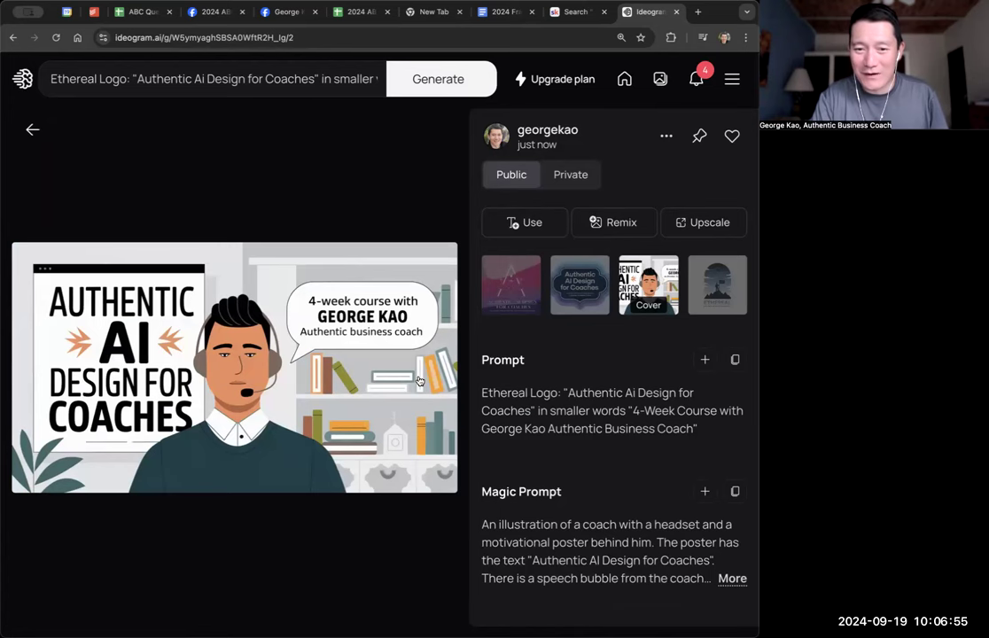
{"action": "key", "text": "Right"}
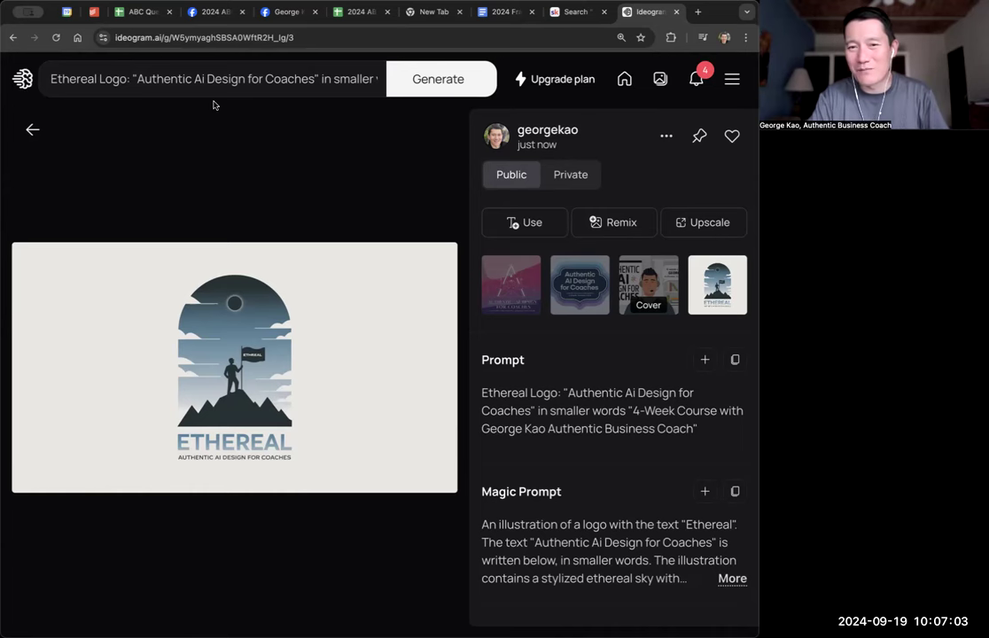
{"action": "left_click", "coordinate": [239, 92]}
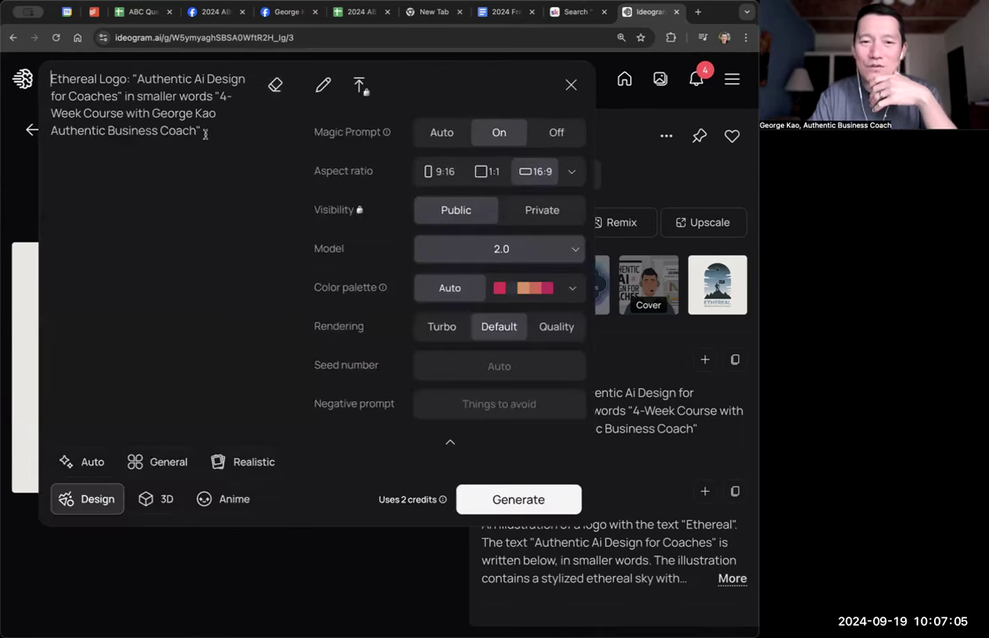
Highlight part of the Ethereal prompt, close the editor, and show the navy badge variant.
{"action": "left_click_drag", "start_coordinate": [205, 134], "coordinate": [219, 92]}
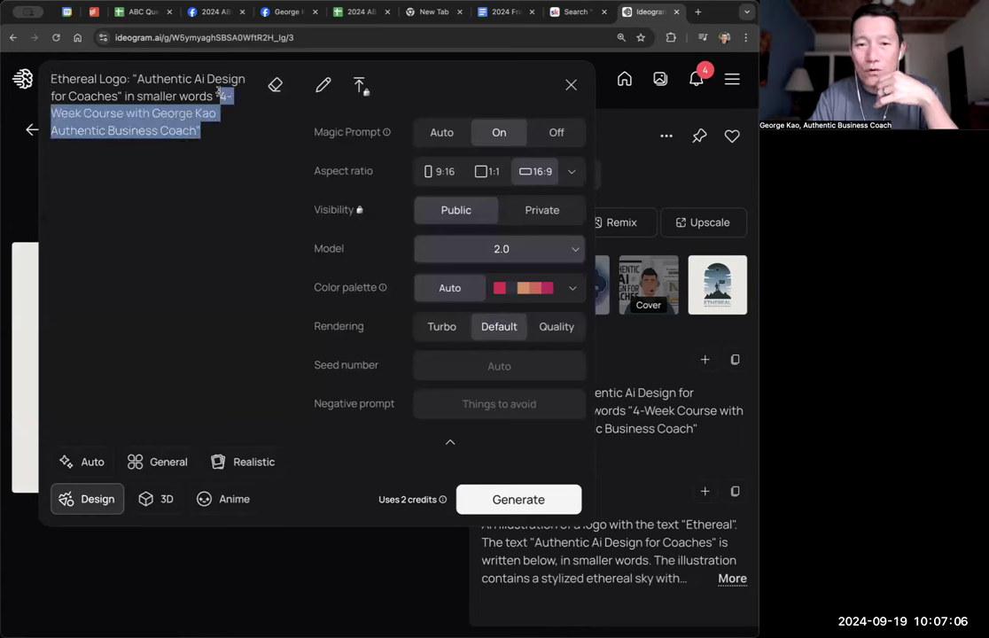
{"action": "left_click", "coordinate": [673, 188]}
{"action": "left_click", "coordinate": [594, 291]}
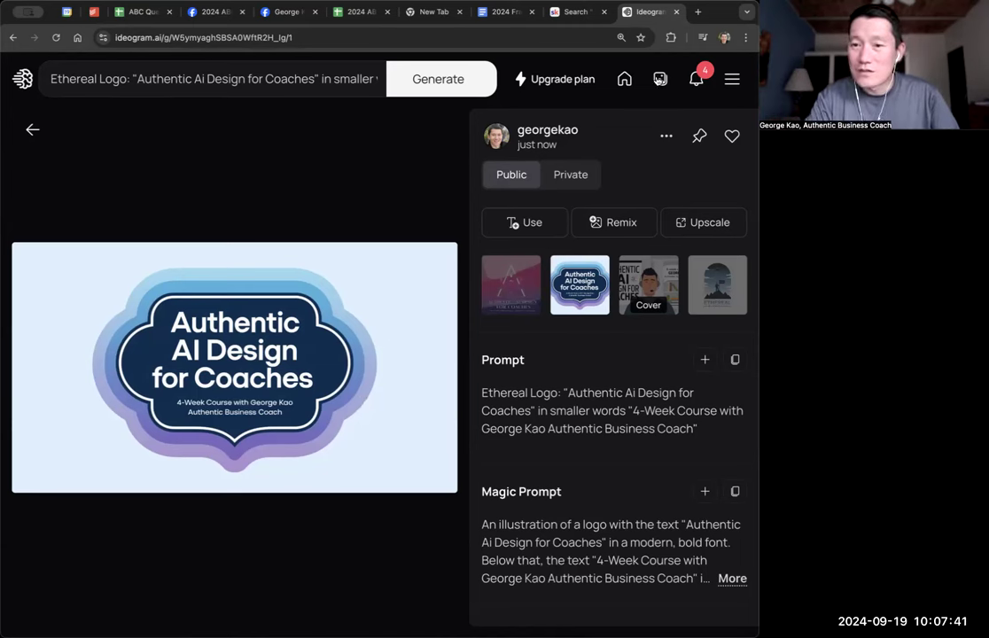
Check the likes and follows notifications, then browse the Explore community feed.
{"action": "left_click", "coordinate": [697, 80]}
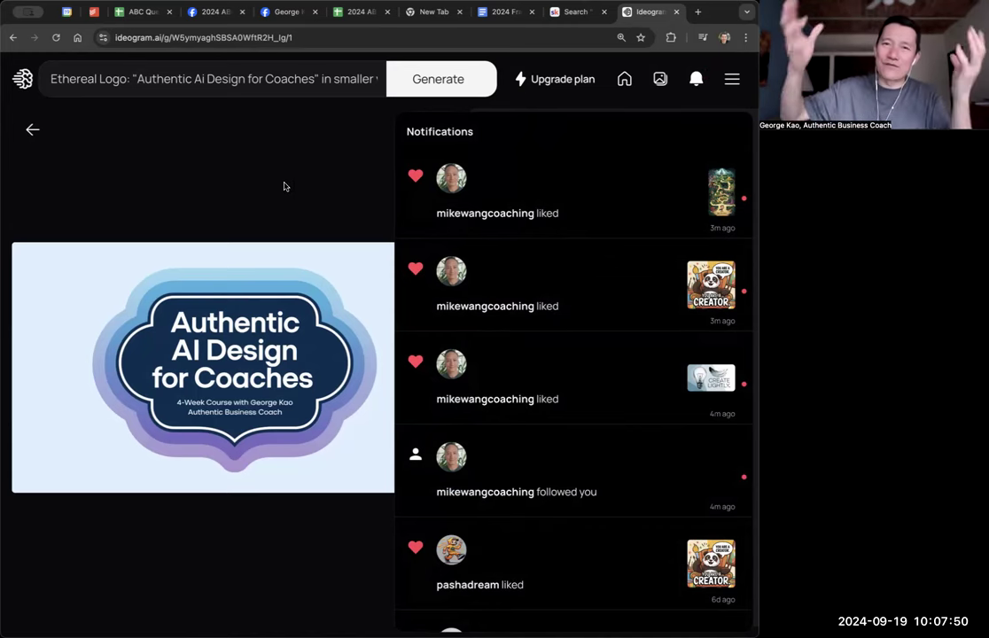
{"action": "left_click", "coordinate": [283, 186]}
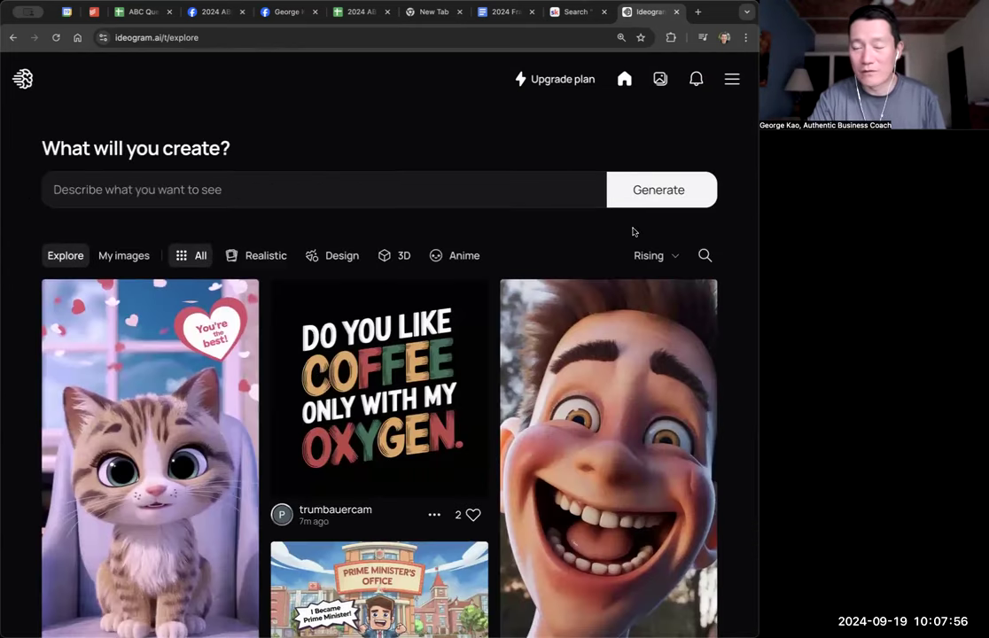
{"action": "scroll", "coordinate": [474, 333], "scroll_direction": "down", "scroll_amount": 5}
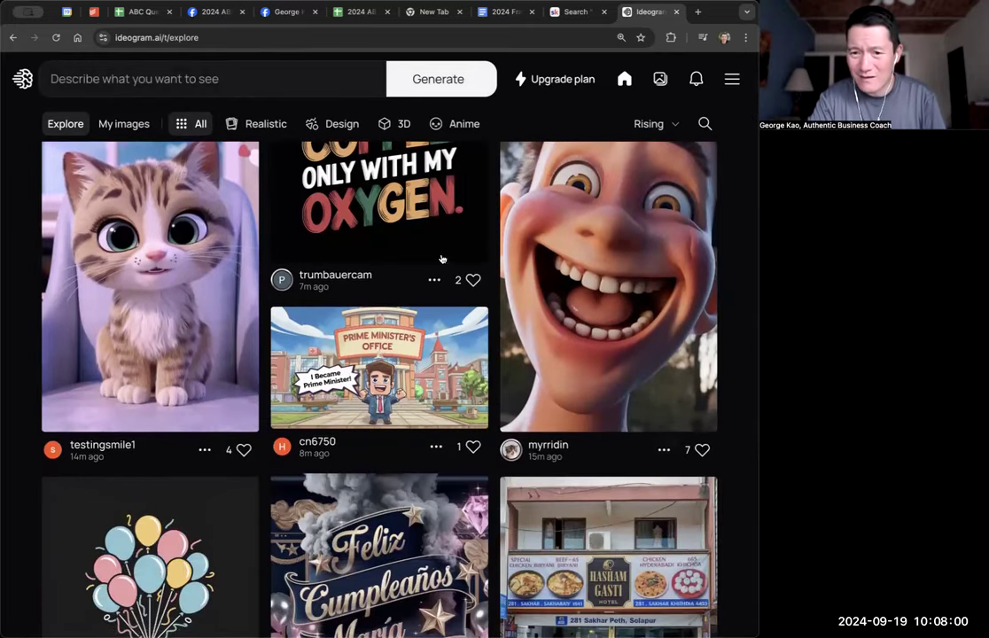
{"action": "scroll", "coordinate": [442, 259], "scroll_direction": "down", "scroll_amount": 4}
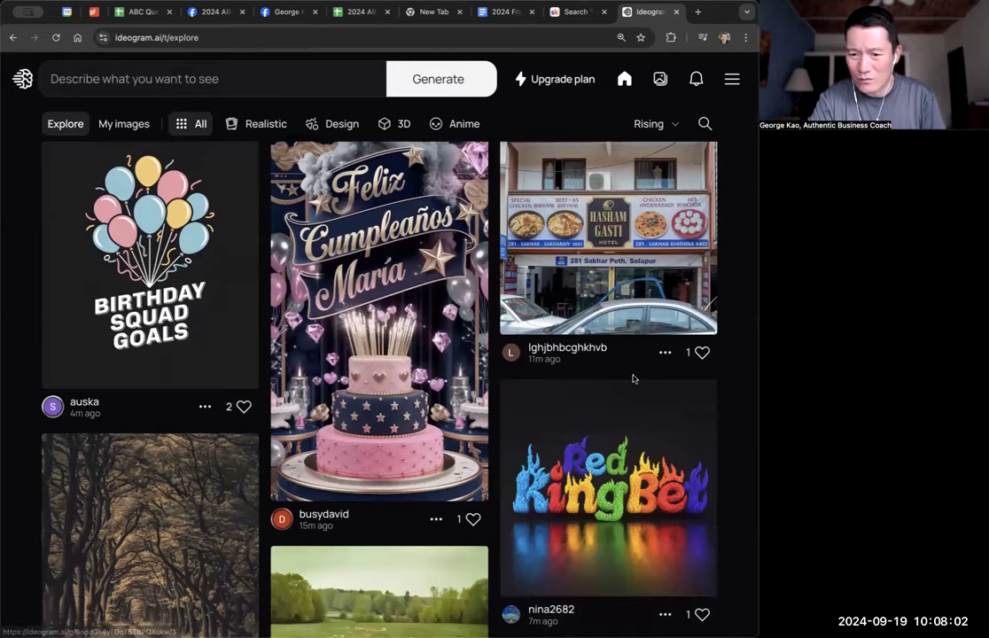
{"action": "scroll", "coordinate": [633, 378], "scroll_direction": "down", "scroll_amount": 3}
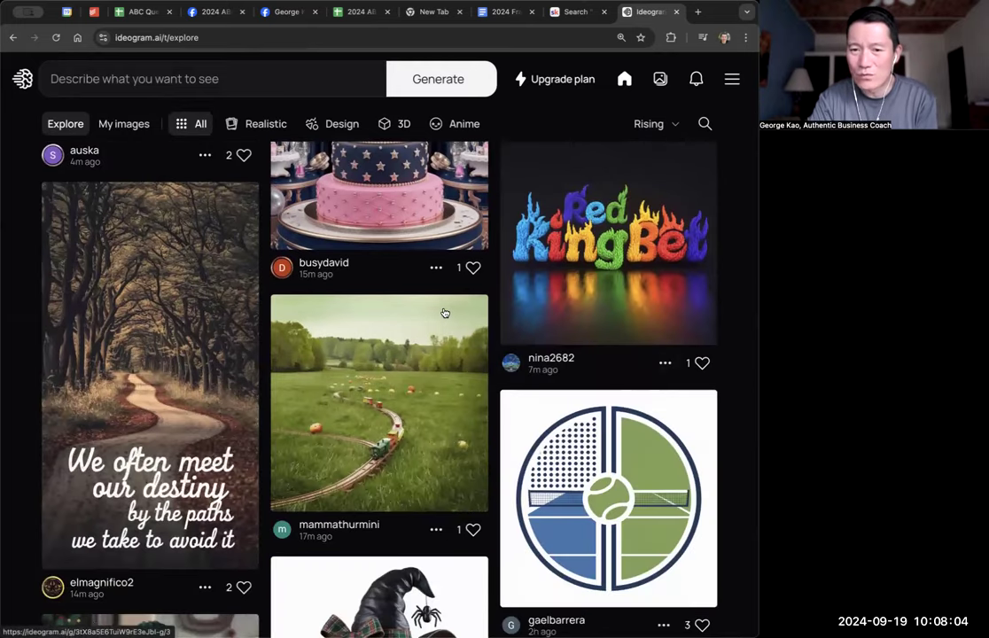
{"action": "scroll", "coordinate": [454, 365], "scroll_direction": "up", "scroll_amount": 7}
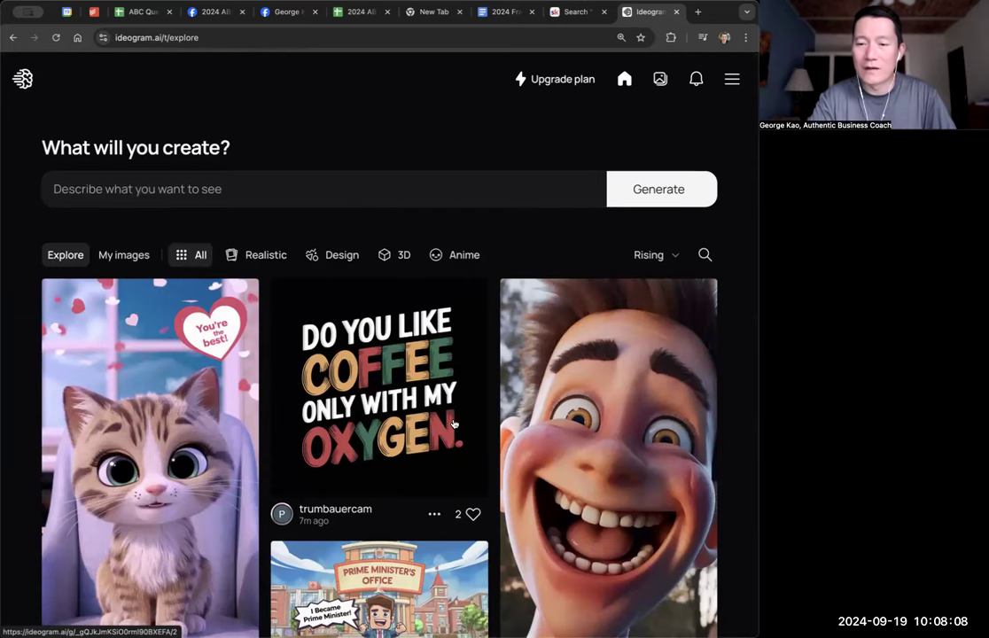
{"action": "scroll", "coordinate": [453, 425], "scroll_direction": "down", "scroll_amount": 3}
{"action": "scroll", "coordinate": [453, 423], "scroll_direction": "down", "scroll_amount": 2}
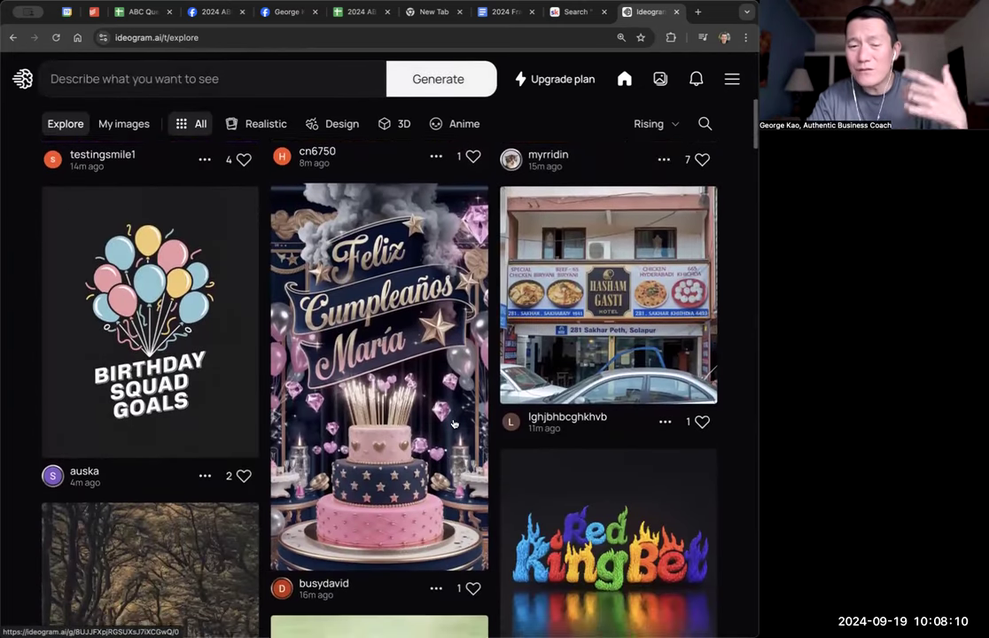
{"action": "scroll", "coordinate": [454, 424], "scroll_direction": "up", "scroll_amount": 1}
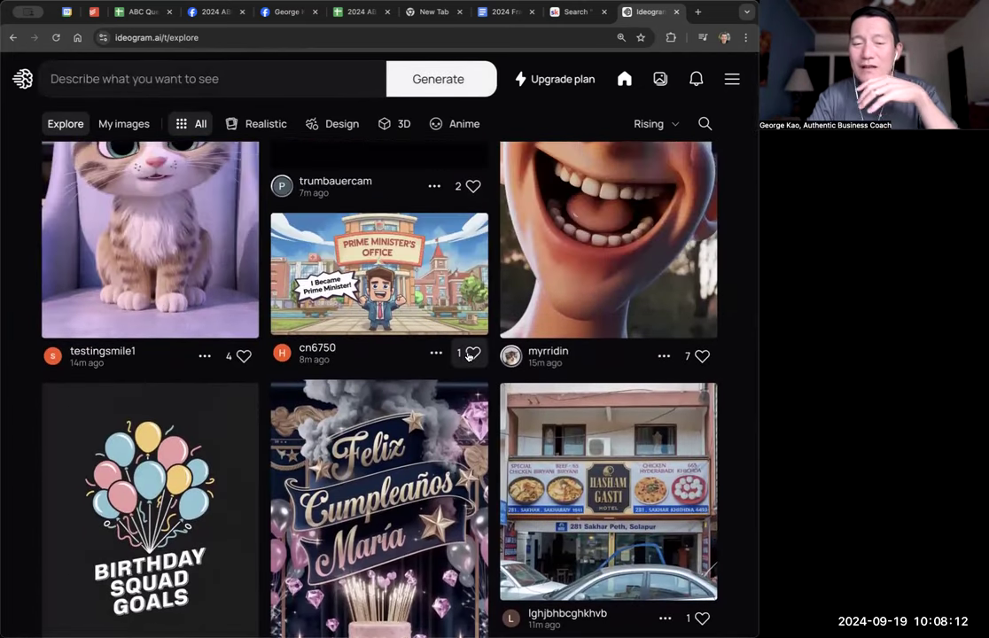
{"action": "scroll", "coordinate": [468, 359], "scroll_direction": "up", "scroll_amount": 2}
{"action": "scroll", "coordinate": [468, 358], "scroll_direction": "up", "scroll_amount": 2}
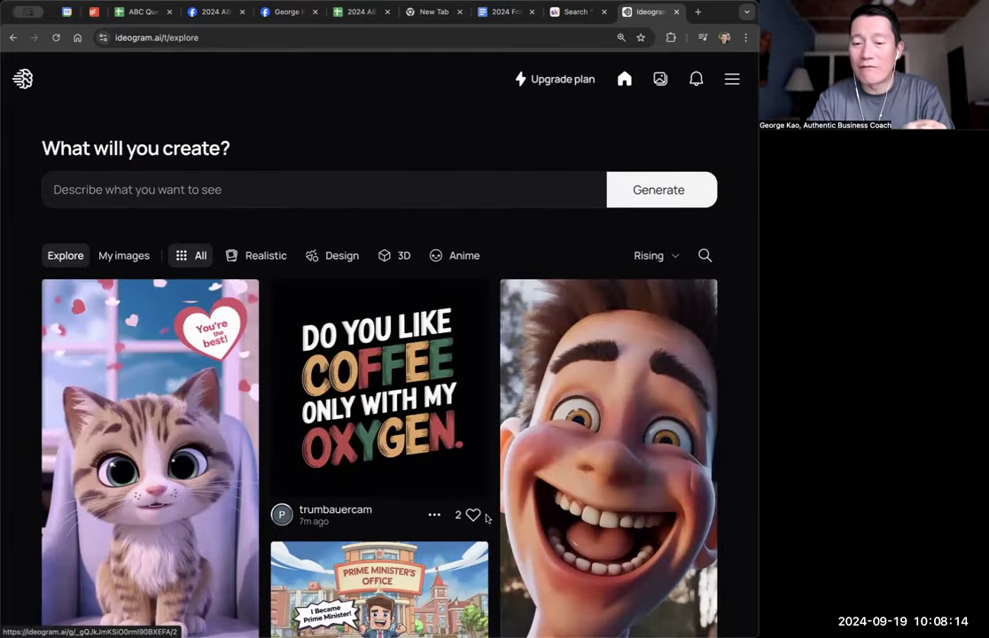
Go to your profile's Liked images tab.
{"action": "left_click", "coordinate": [727, 83]}
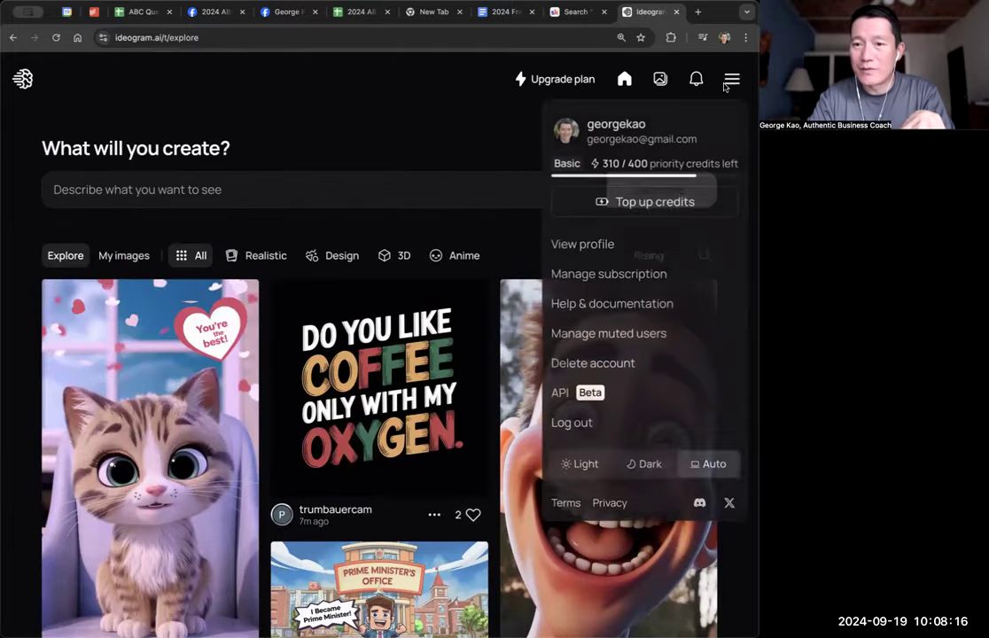
{"action": "left_click", "coordinate": [606, 248]}
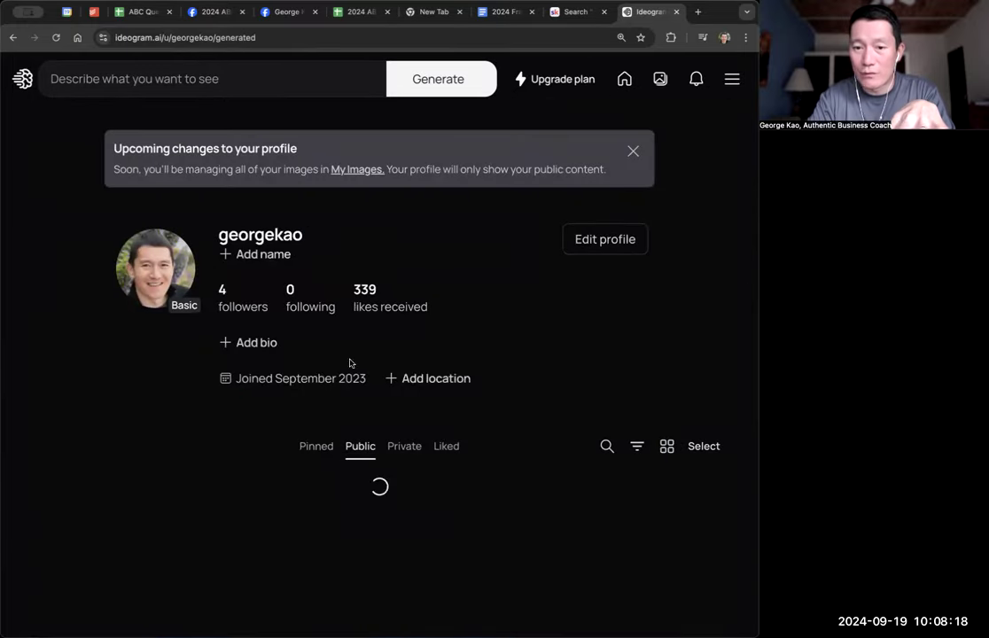
{"action": "left_click", "coordinate": [448, 446]}
Browse the Liked gallery of designs like Create Lightly and Soul Gym Sunday.
{"action": "scroll", "coordinate": [418, 303], "scroll_direction": "down", "scroll_amount": 1}
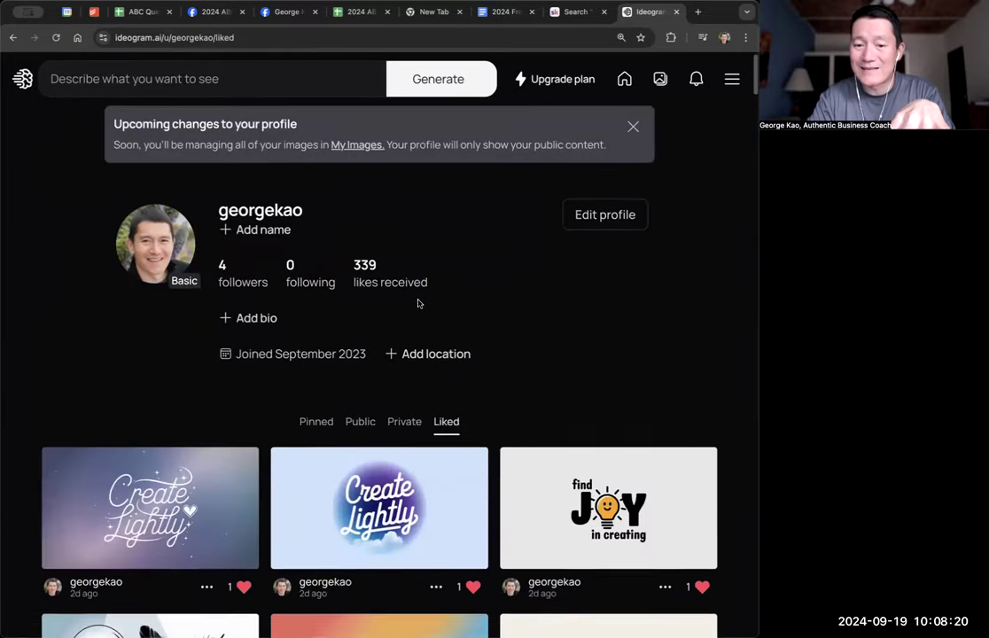
{"action": "scroll", "coordinate": [418, 303], "scroll_direction": "down", "scroll_amount": 5}
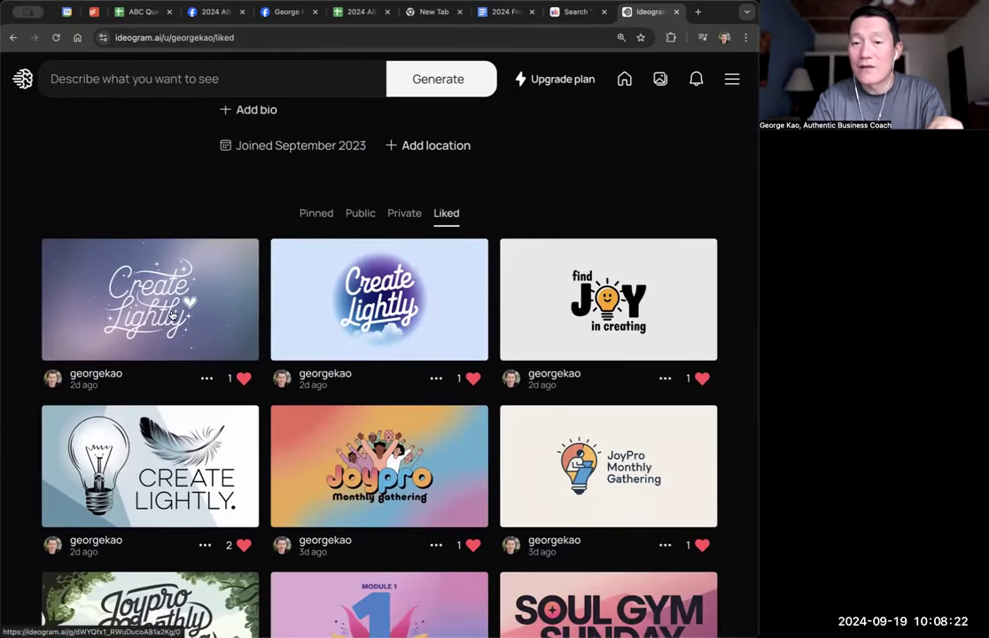
{"action": "scroll", "coordinate": [555, 324], "scroll_direction": "up", "scroll_amount": 4}
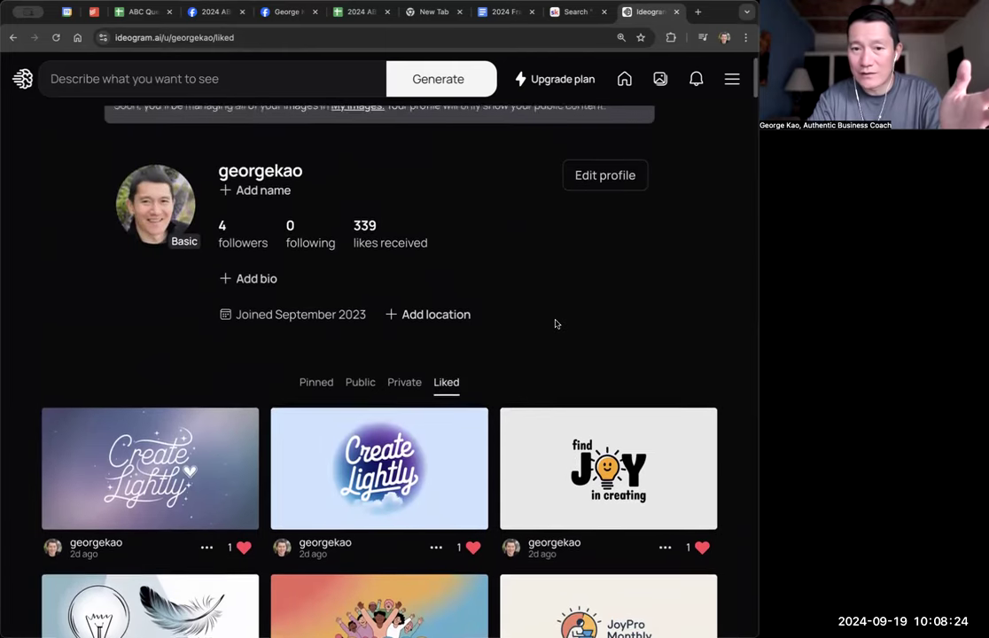
{"action": "scroll", "coordinate": [555, 324], "scroll_direction": "up", "scroll_amount": 1}
{"action": "scroll", "coordinate": [554, 323], "scroll_direction": "down", "scroll_amount": 2}
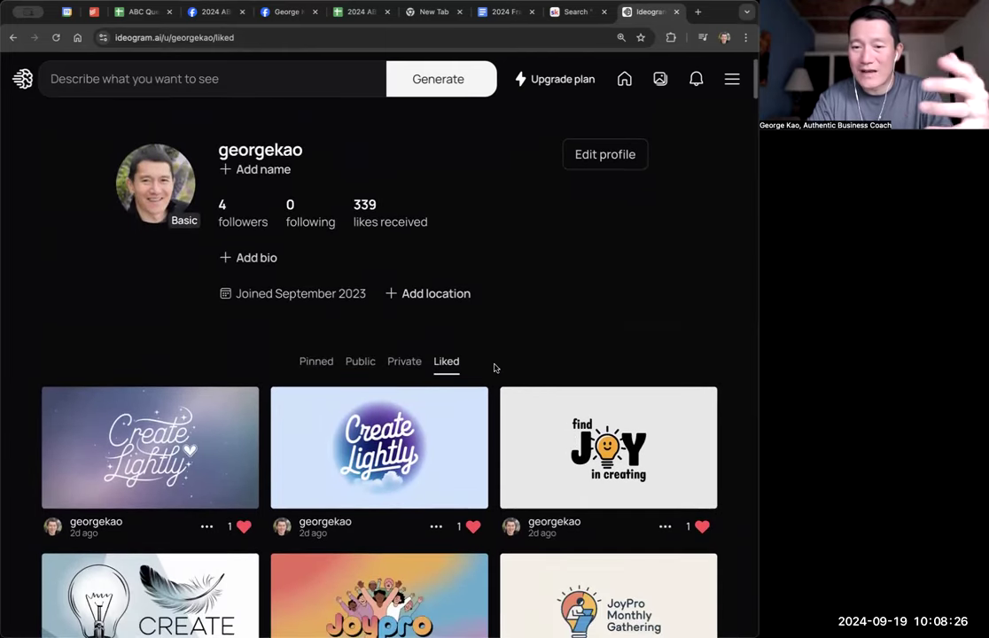
{"action": "scroll", "coordinate": [514, 367], "scroll_direction": "up", "scroll_amount": 2}
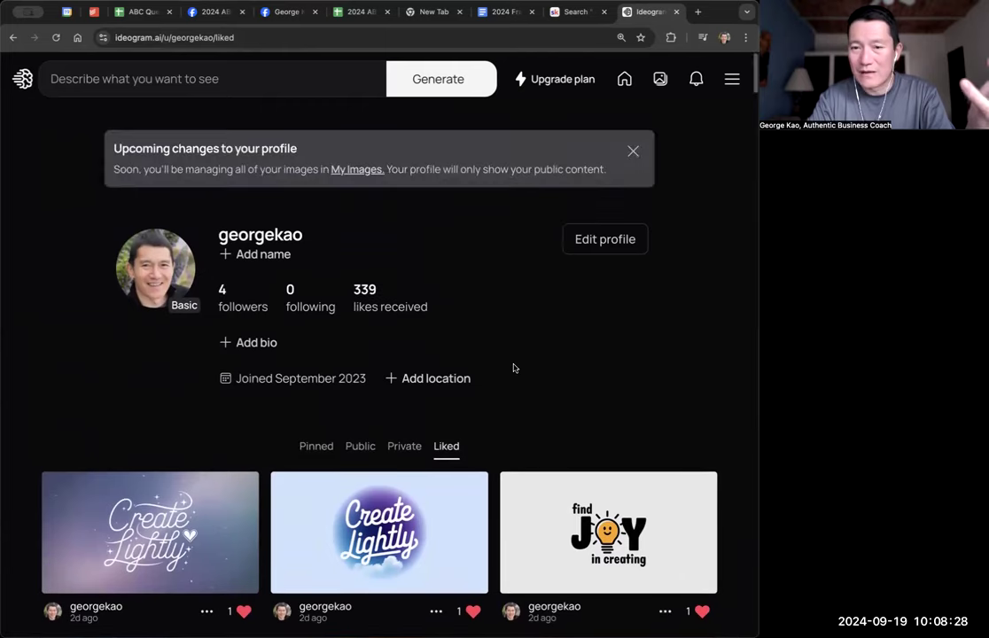
{"action": "scroll", "coordinate": [491, 360], "scroll_direction": "down", "scroll_amount": 10}
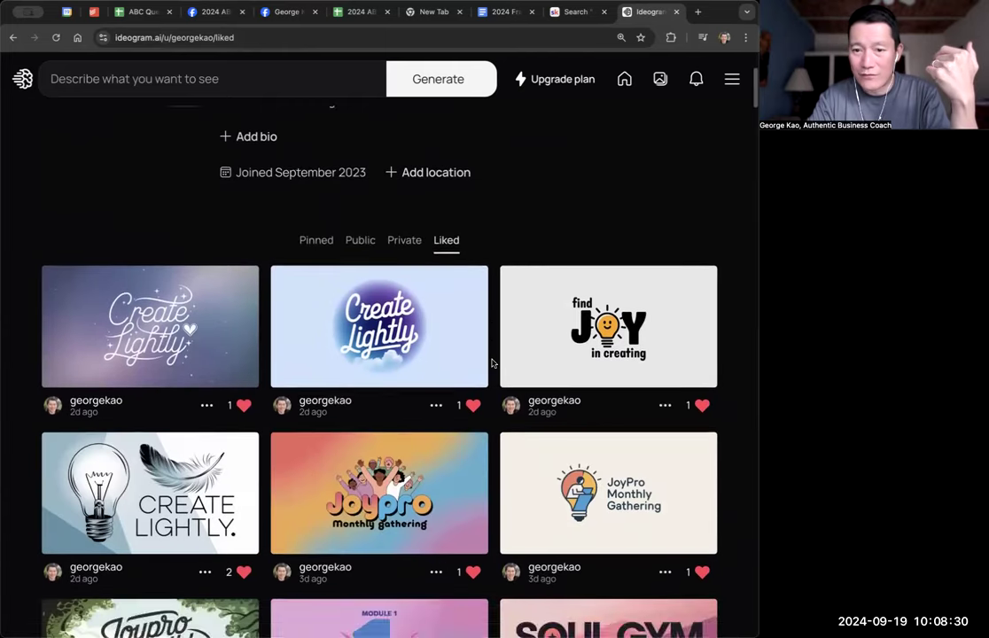
{"action": "scroll", "coordinate": [482, 336], "scroll_direction": "up", "scroll_amount": 10}
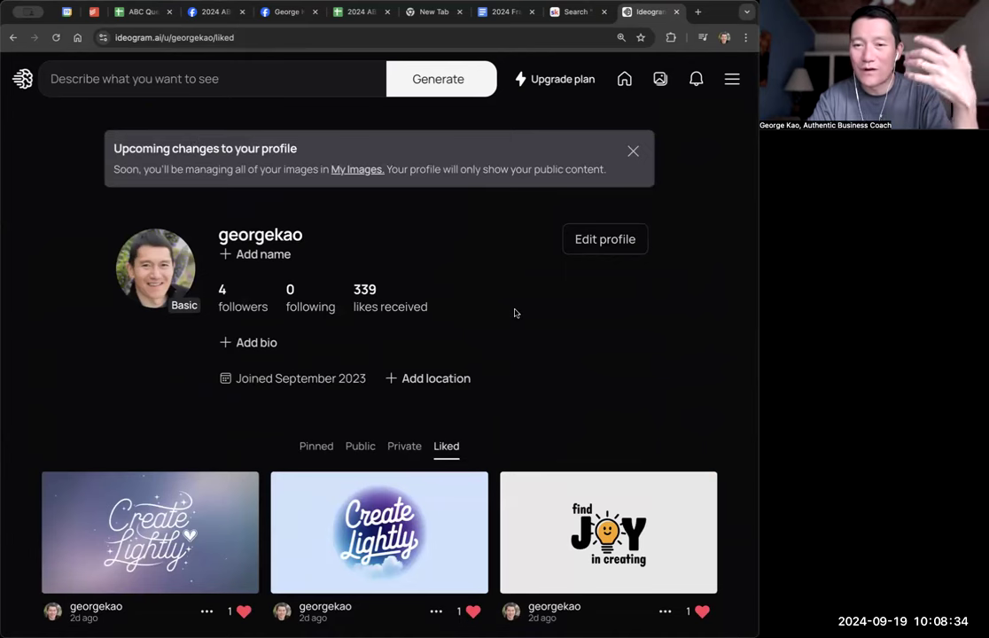
{"action": "scroll", "coordinate": [515, 313], "scroll_direction": "down", "scroll_amount": 2}
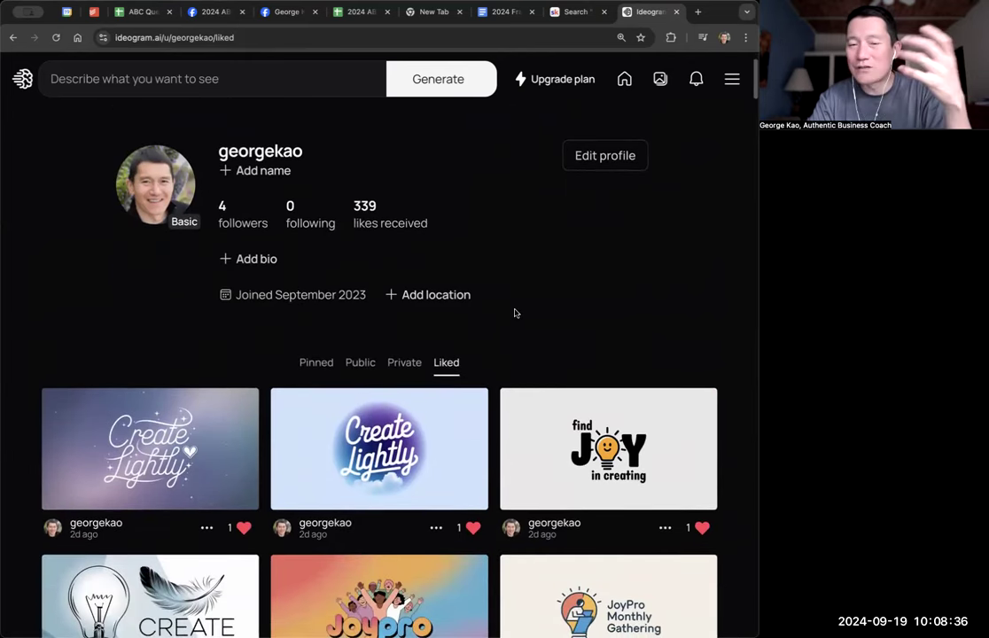
{"action": "scroll", "coordinate": [515, 313], "scroll_direction": "down", "scroll_amount": 1}
{"action": "scroll", "coordinate": [515, 312], "scroll_direction": "down", "scroll_amount": 3}
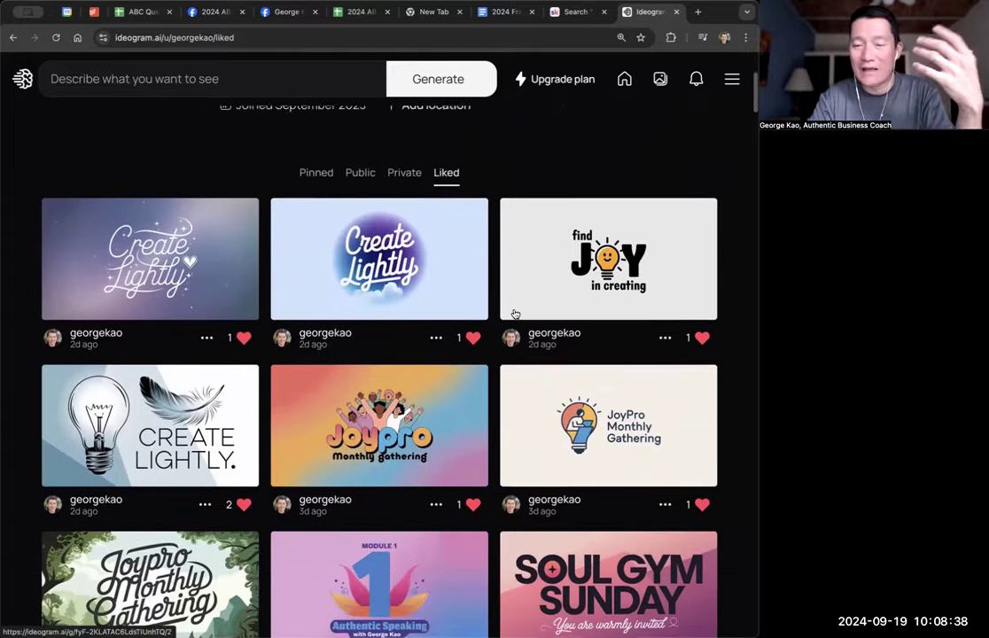
{"action": "scroll", "coordinate": [515, 313], "scroll_direction": "down", "scroll_amount": 1}
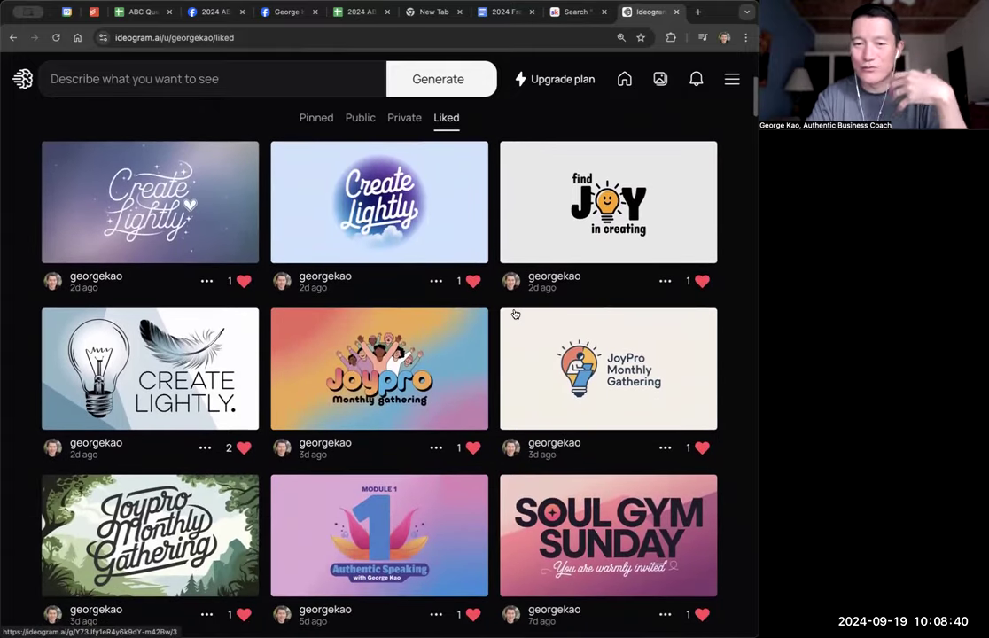
{"action": "scroll", "coordinate": [515, 313], "scroll_direction": "up", "scroll_amount": 2}
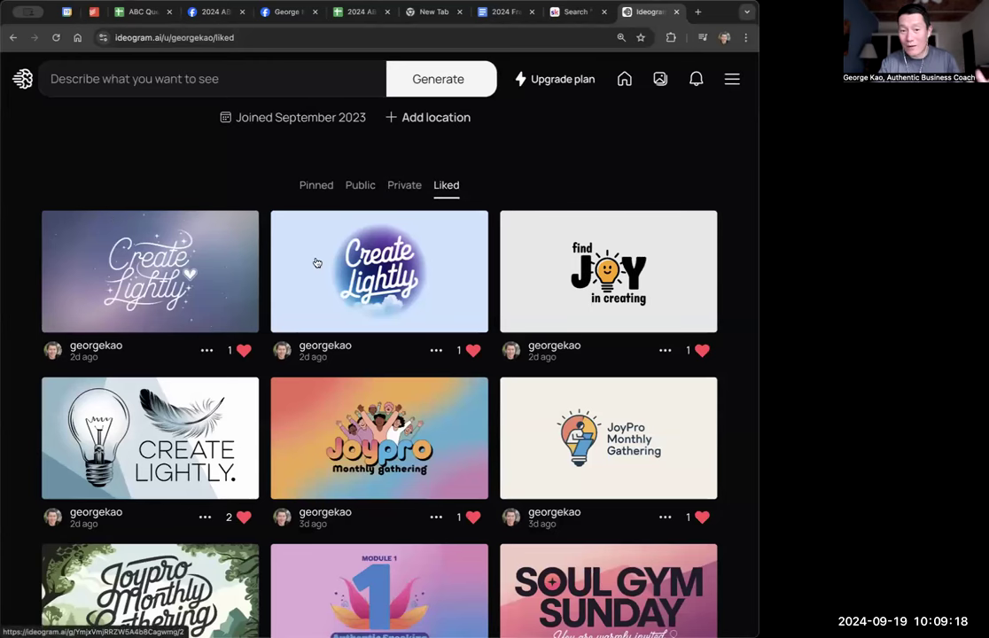
Open the purple Create Lightly image and expand its full Magic Prompt.
{"action": "left_click", "coordinate": [188, 263]}
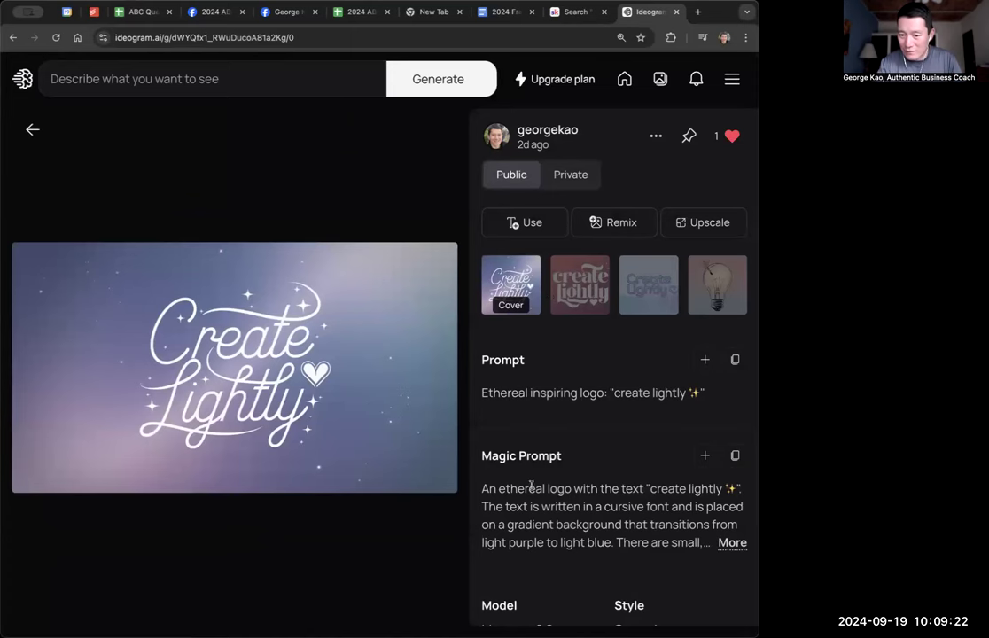
{"action": "left_click", "coordinate": [730, 542]}
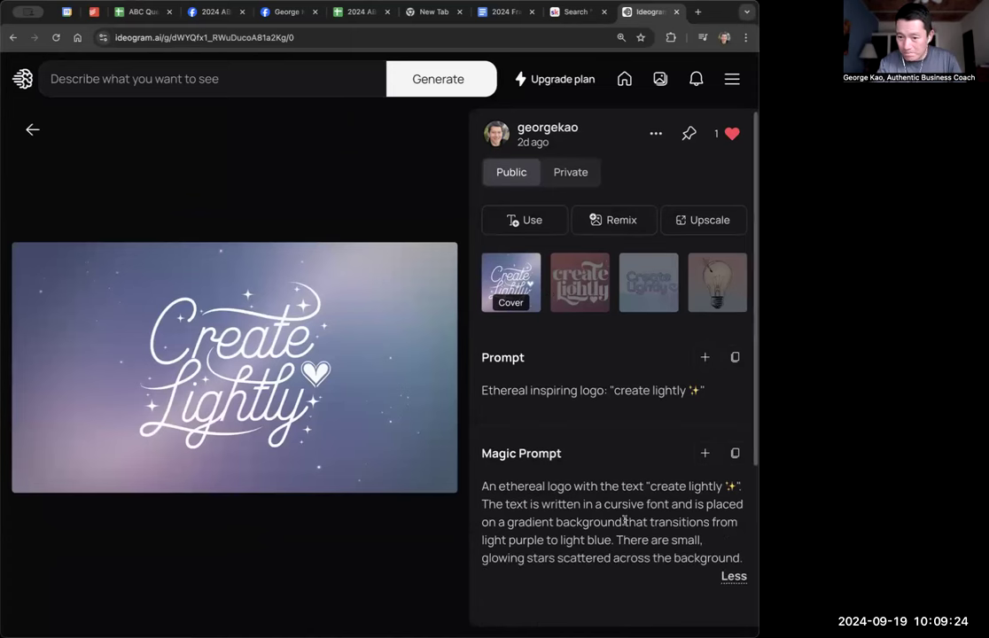
{"action": "scroll", "coordinate": [624, 520], "scroll_direction": "down", "scroll_amount": 1}
Highlight the cursive, purple-to-blue gradient and glowing-stars phrases, then return to Explore.
{"action": "left_click_drag", "start_coordinate": [603, 477], "coordinate": [639, 476]}
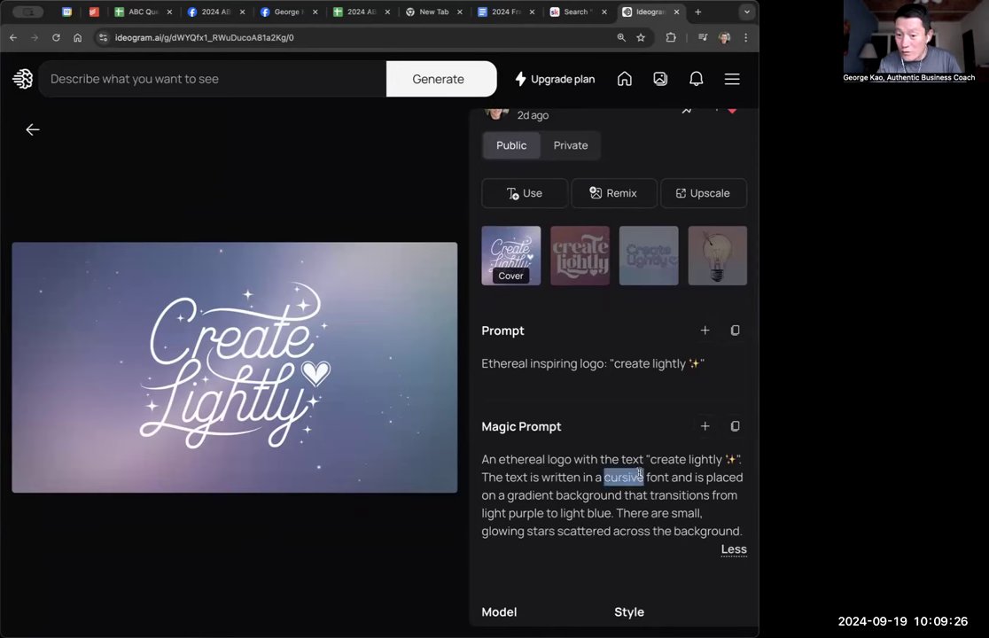
{"action": "left_click_drag", "start_coordinate": [512, 495], "coordinate": [610, 496]}
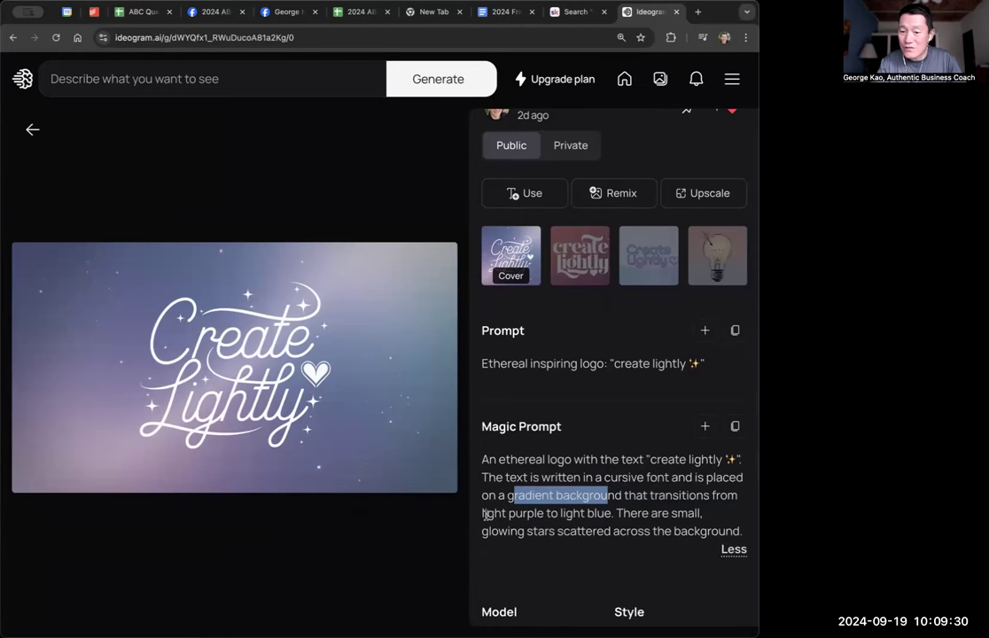
{"action": "left_click_drag", "start_coordinate": [486, 515], "coordinate": [582, 515]}
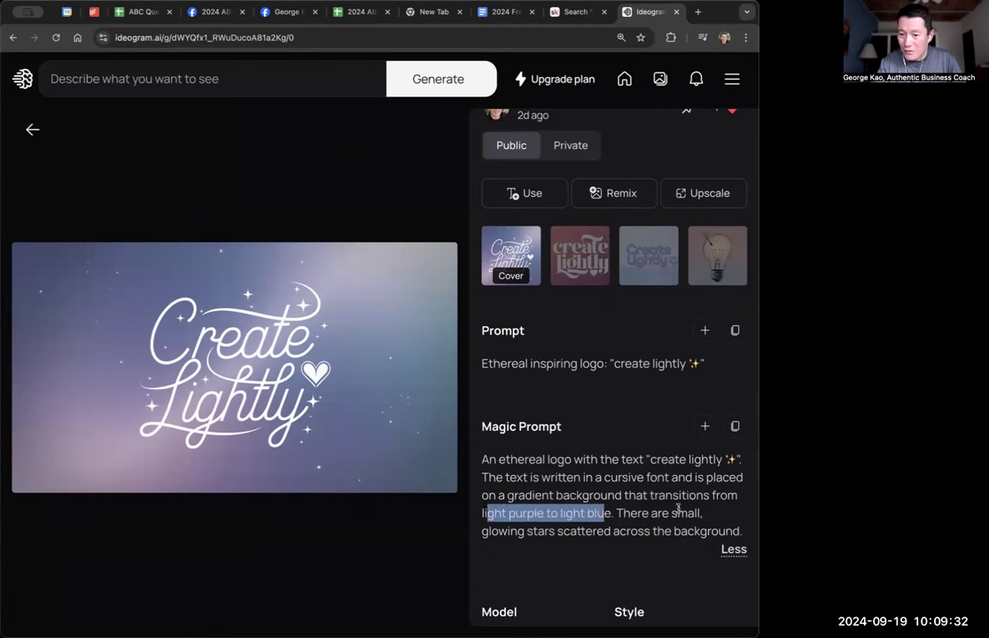
{"action": "left_click_drag", "start_coordinate": [657, 512], "coordinate": [570, 538]}
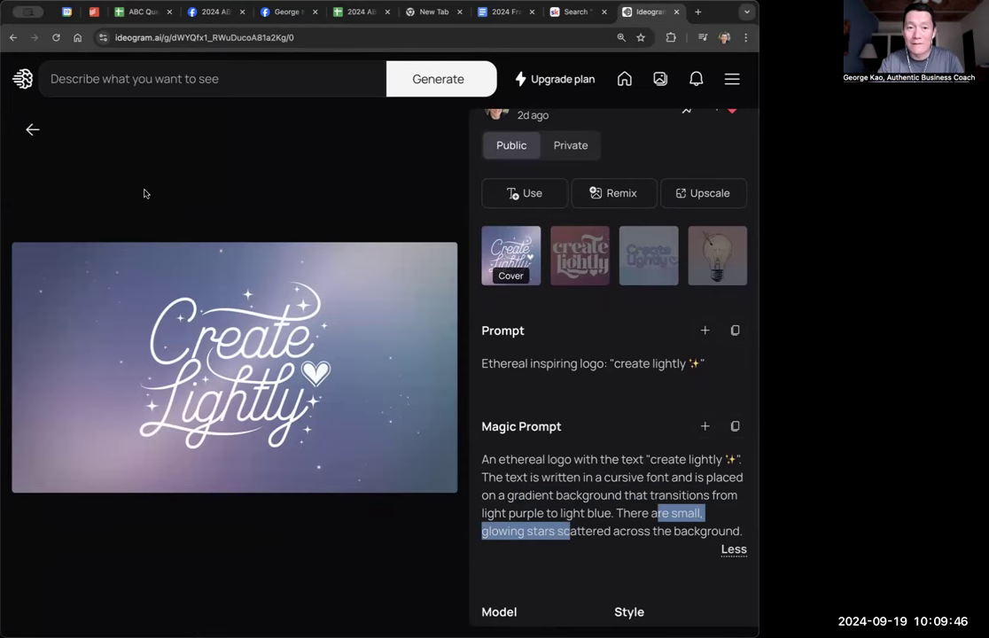
{"action": "left_click", "coordinate": [32, 127]}
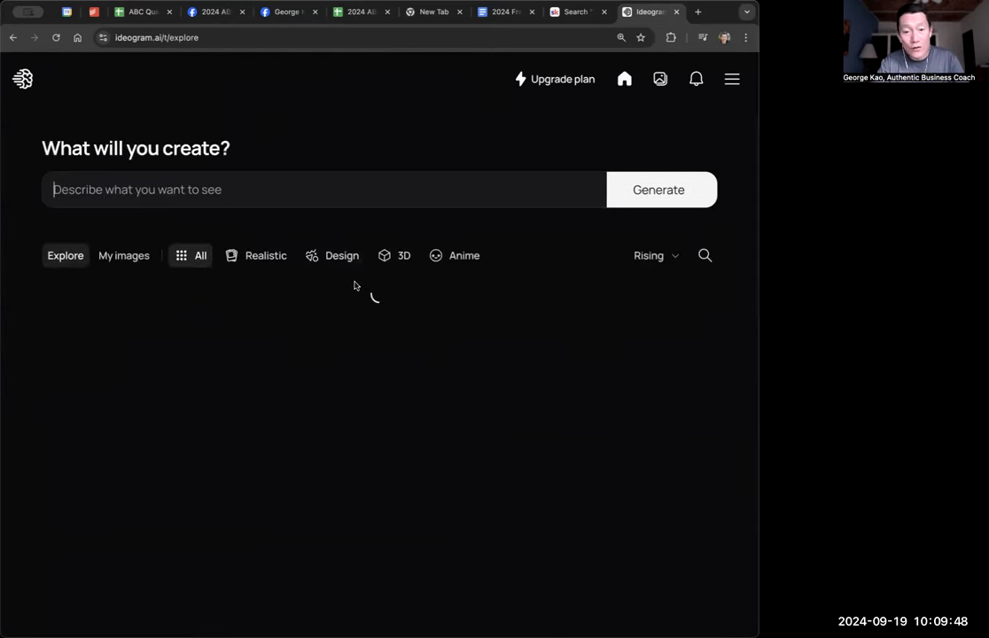
Open the golden family tree image from Explore and expand its full original prompt.
{"action": "scroll", "coordinate": [372, 293], "scroll_direction": "down", "scroll_amount": 2}
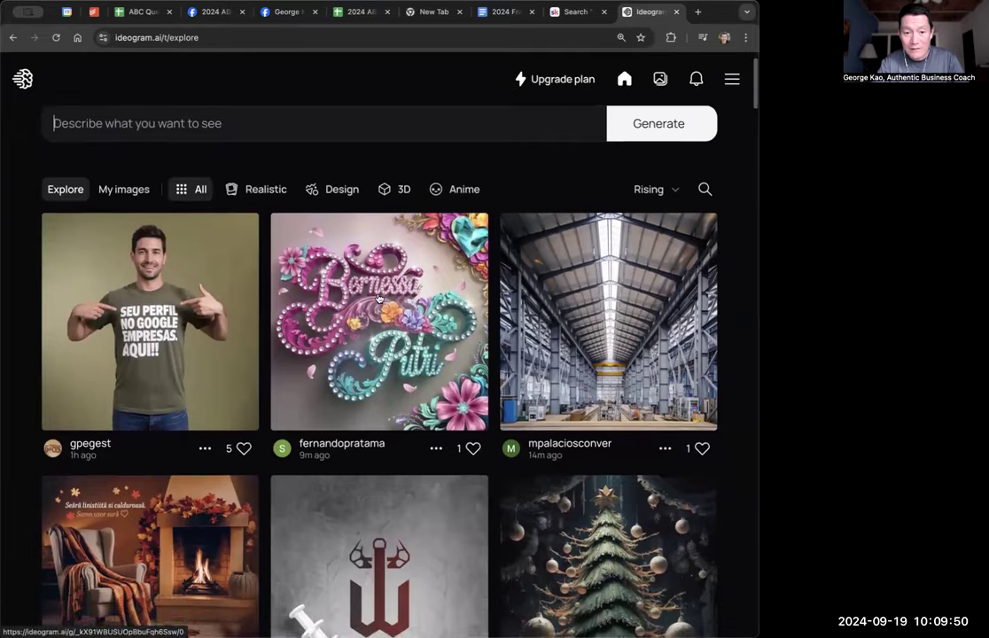
{"action": "scroll", "coordinate": [379, 298], "scroll_direction": "down", "scroll_amount": 5}
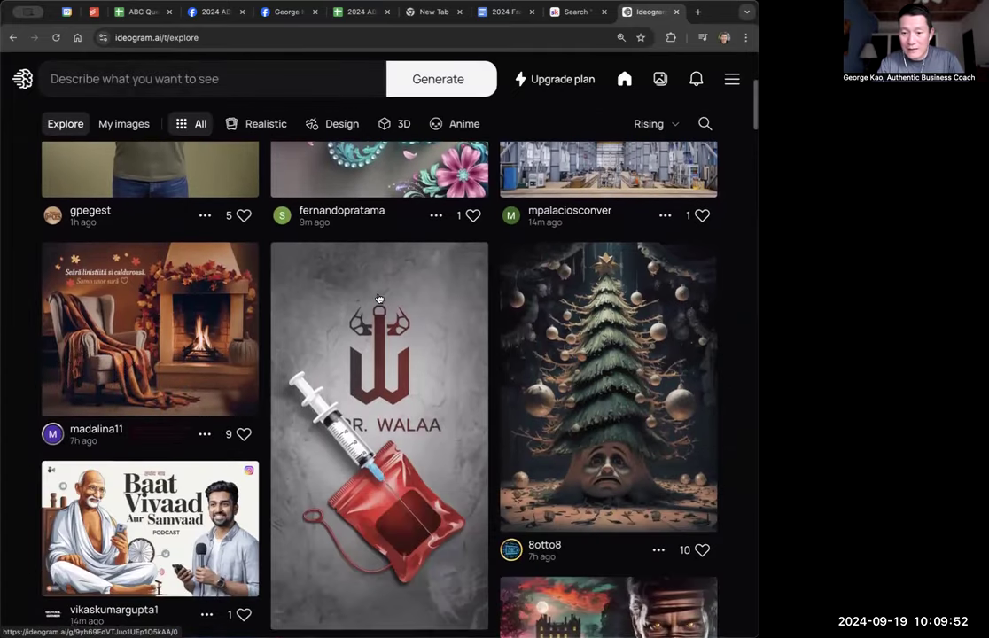
{"action": "scroll", "coordinate": [379, 298], "scroll_direction": "down", "scroll_amount": 7}
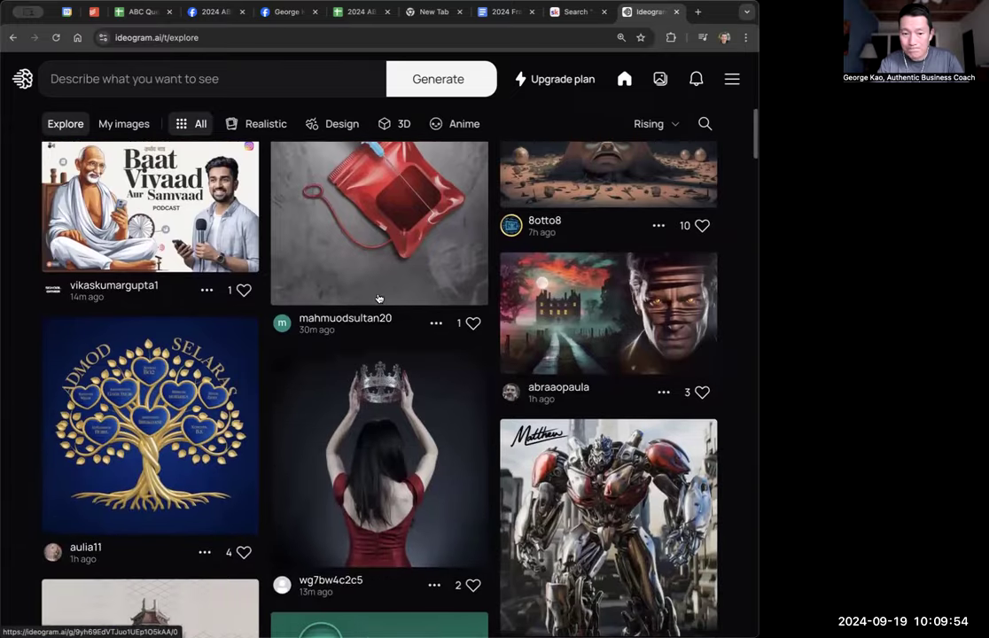
{"action": "scroll", "coordinate": [378, 298], "scroll_direction": "down", "scroll_amount": 3}
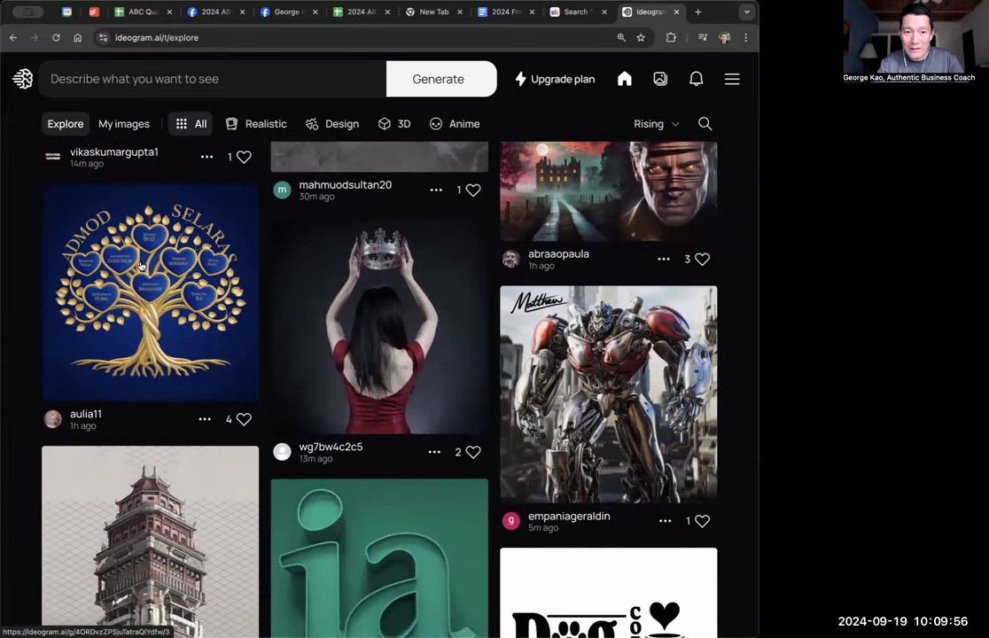
{"action": "left_click", "coordinate": [140, 266]}
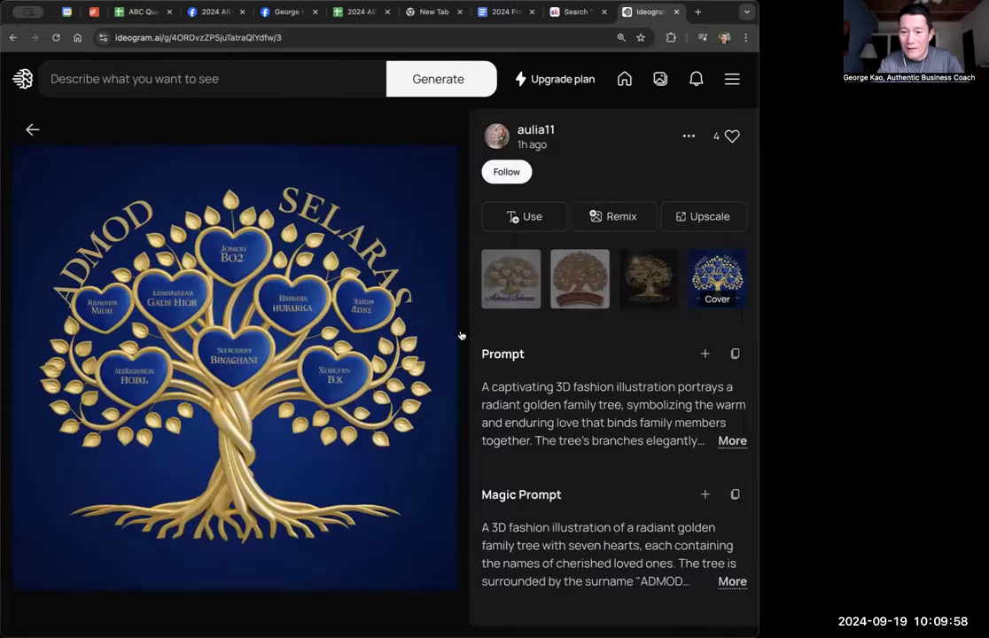
{"action": "left_click_drag", "start_coordinate": [484, 390], "coordinate": [675, 426]}
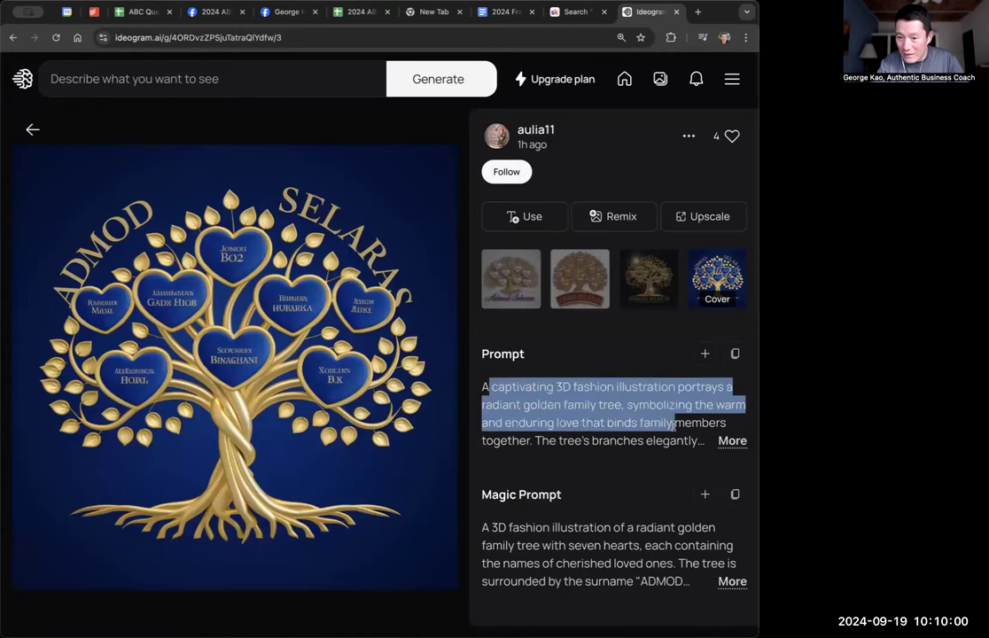
{"action": "left_click", "coordinate": [732, 442]}
{"action": "scroll", "coordinate": [659, 440], "scroll_direction": "down", "scroll_amount": 6}
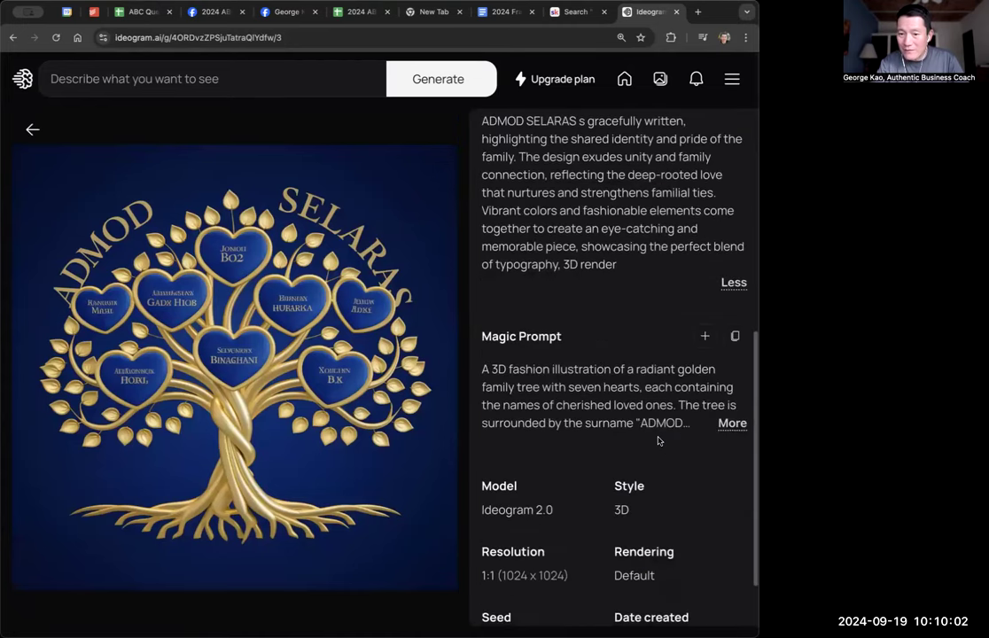
{"action": "scroll", "coordinate": [592, 367], "scroll_direction": "up", "scroll_amount": 5}
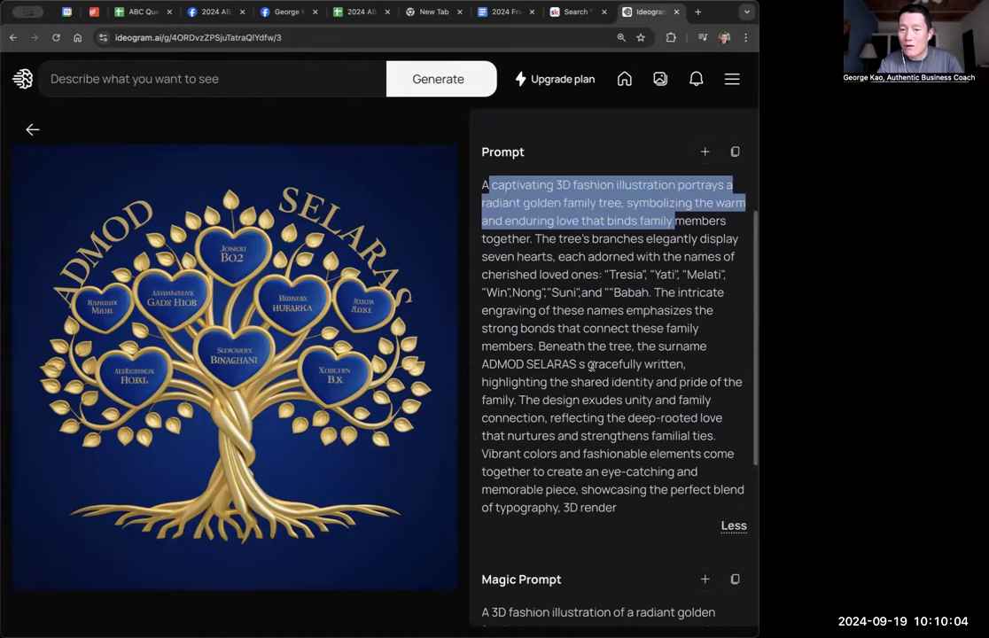
{"action": "scroll", "coordinate": [530, 390], "scroll_direction": "down", "scroll_amount": 4}
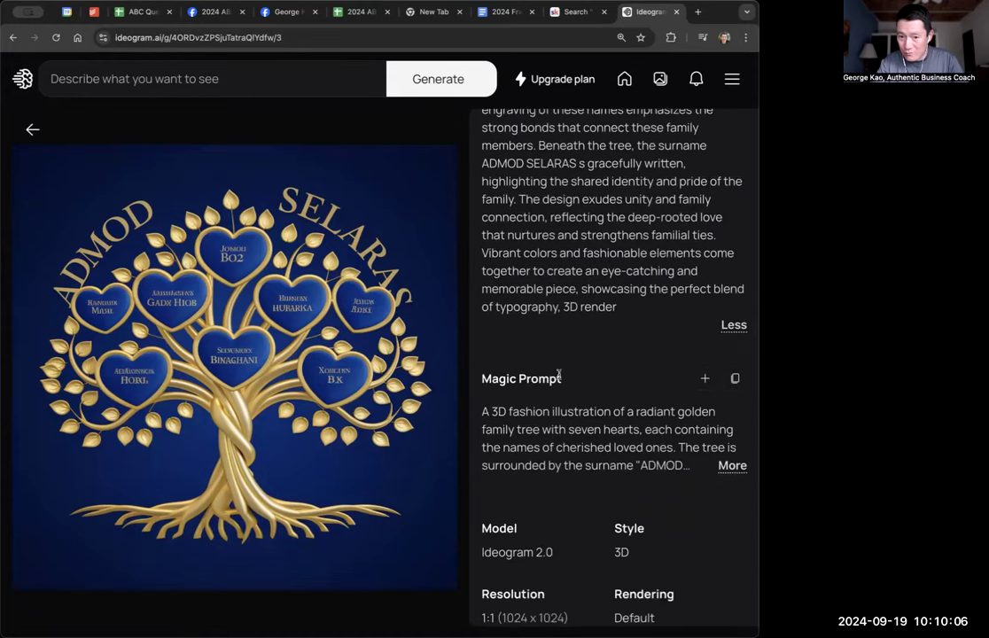
Expand and highlight the family tree image's full Magic Prompt text.
{"action": "left_click", "coordinate": [733, 466]}
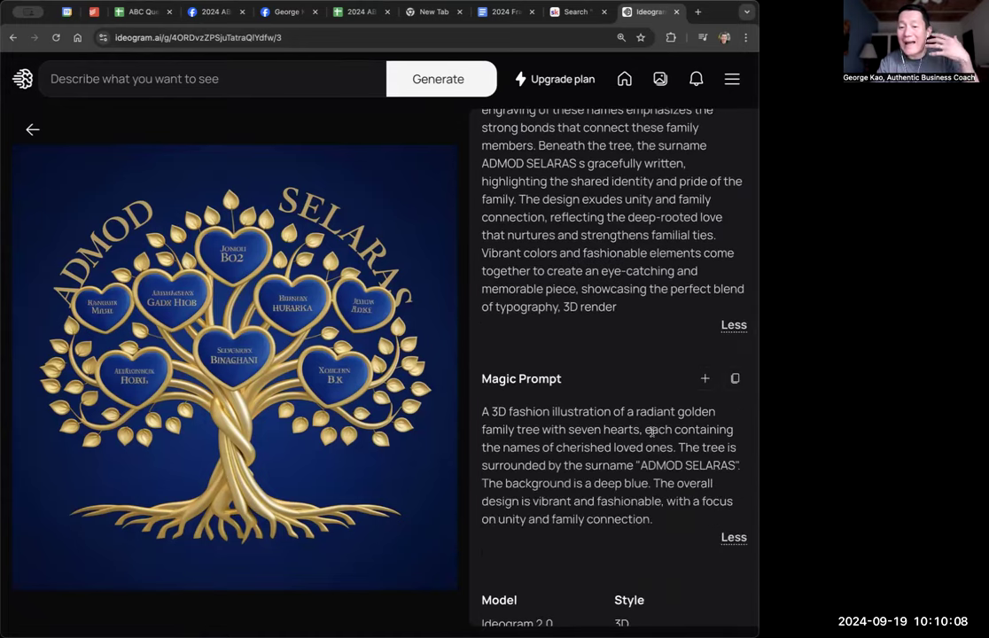
{"action": "scroll", "coordinate": [658, 440], "scroll_direction": "down", "scroll_amount": 2}
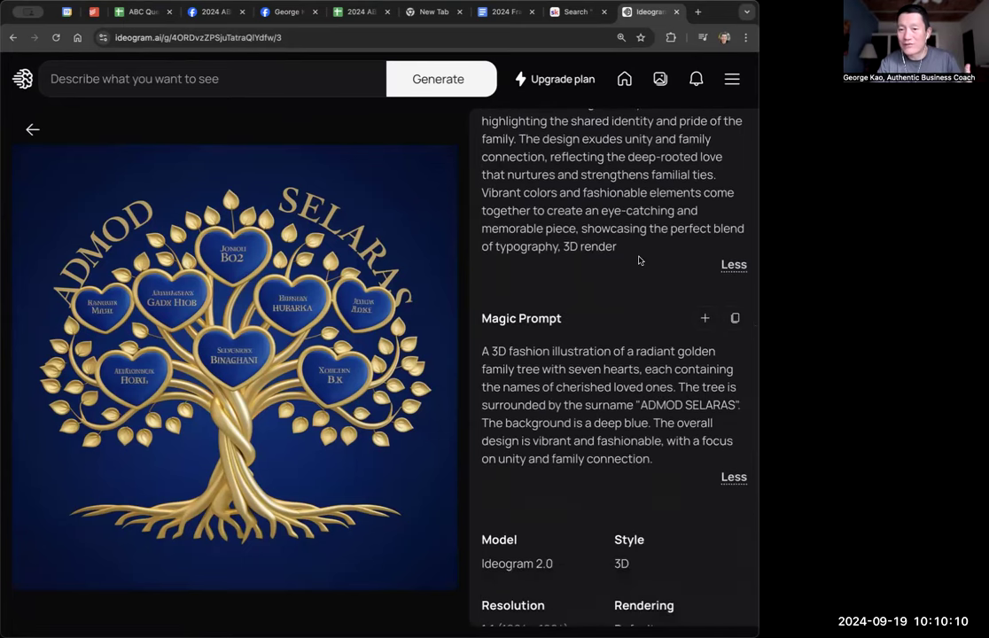
{"action": "scroll", "coordinate": [639, 257], "scroll_direction": "up", "scroll_amount": 5}
{"action": "scroll", "coordinate": [646, 474], "scroll_direction": "down", "scroll_amount": 3}
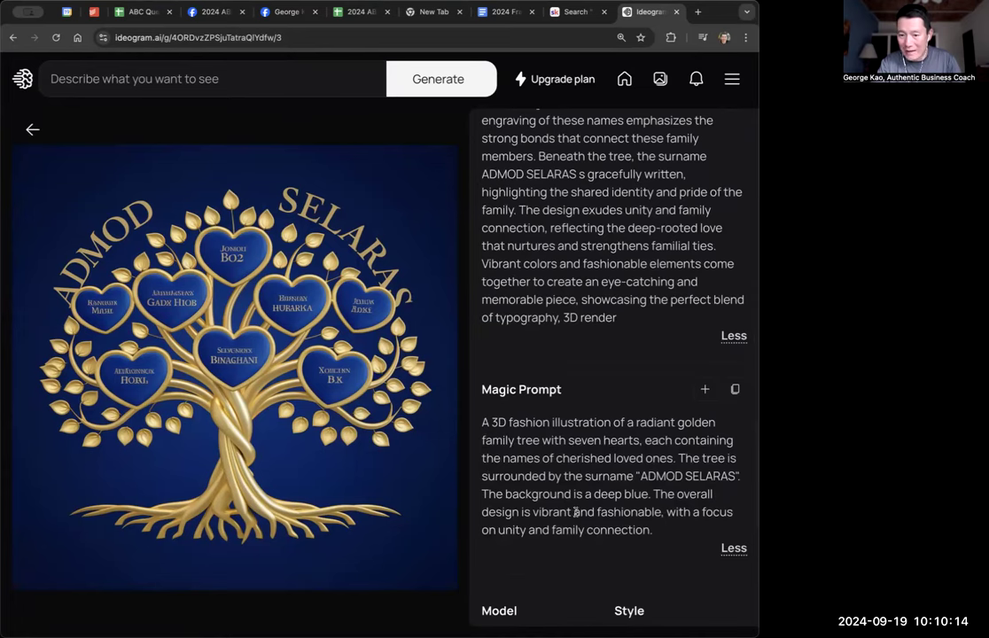
{"action": "triple_click", "coordinate": [548, 445]}
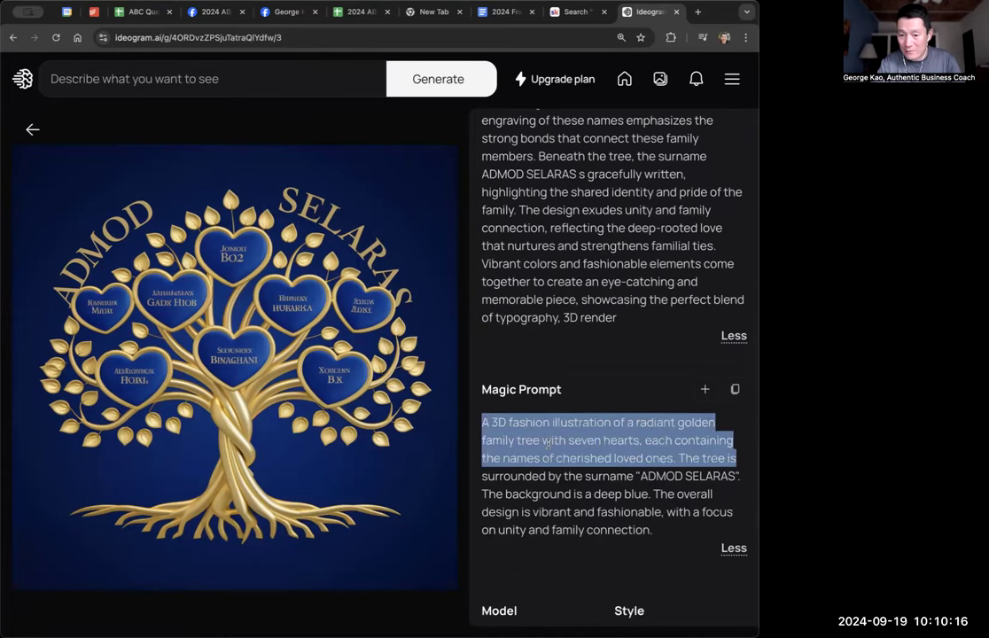
{"action": "left_click_drag", "start_coordinate": [548, 445], "coordinate": [675, 530]}
{"action": "scroll", "coordinate": [678, 530], "scroll_direction": "up", "scroll_amount": 7}
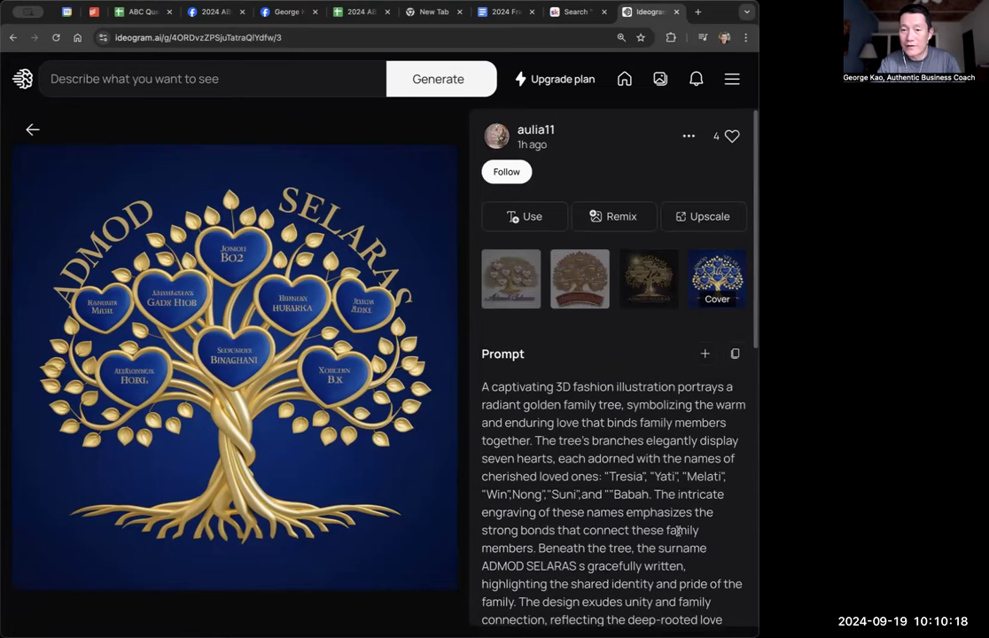
Turn Magic Prompt off, enter a random-letter prompt, and generate.
{"action": "left_click", "coordinate": [62, 88]}
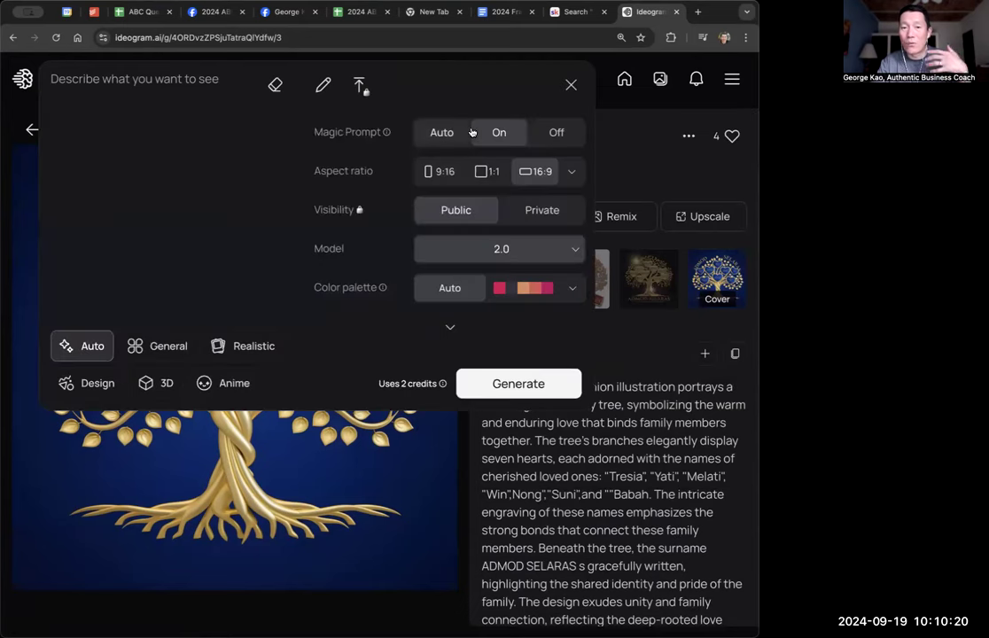
{"action": "left_click", "coordinate": [557, 135]}
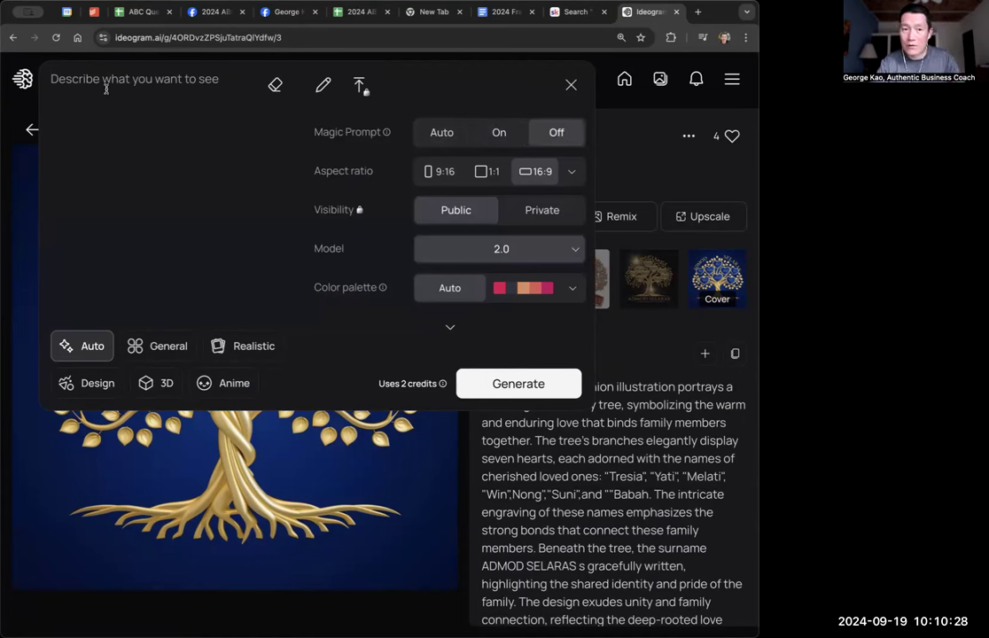
{"action": "type", "text": "d"}
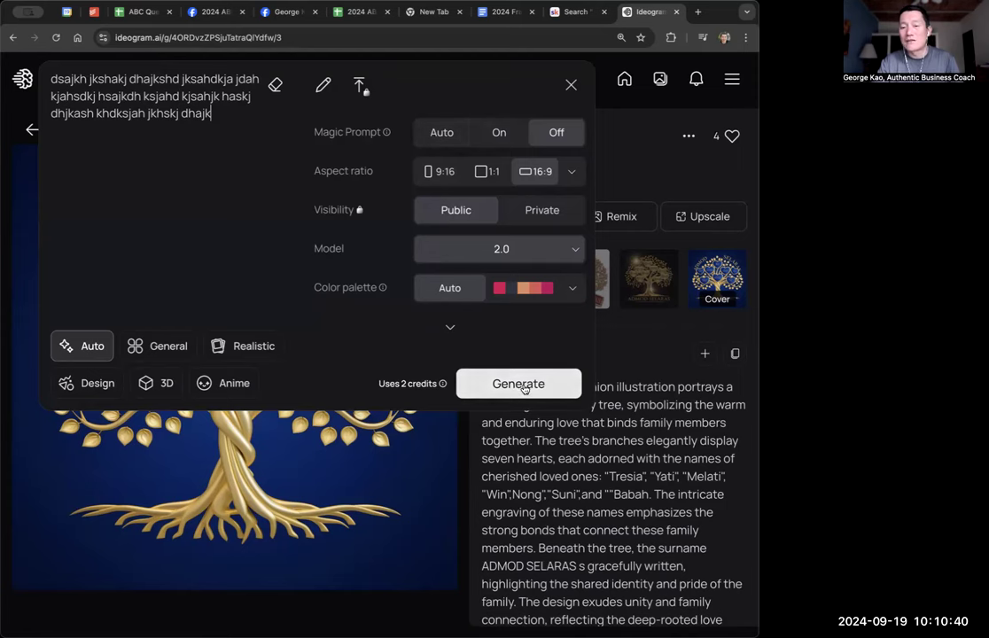
{"action": "left_click", "coordinate": [538, 385]}
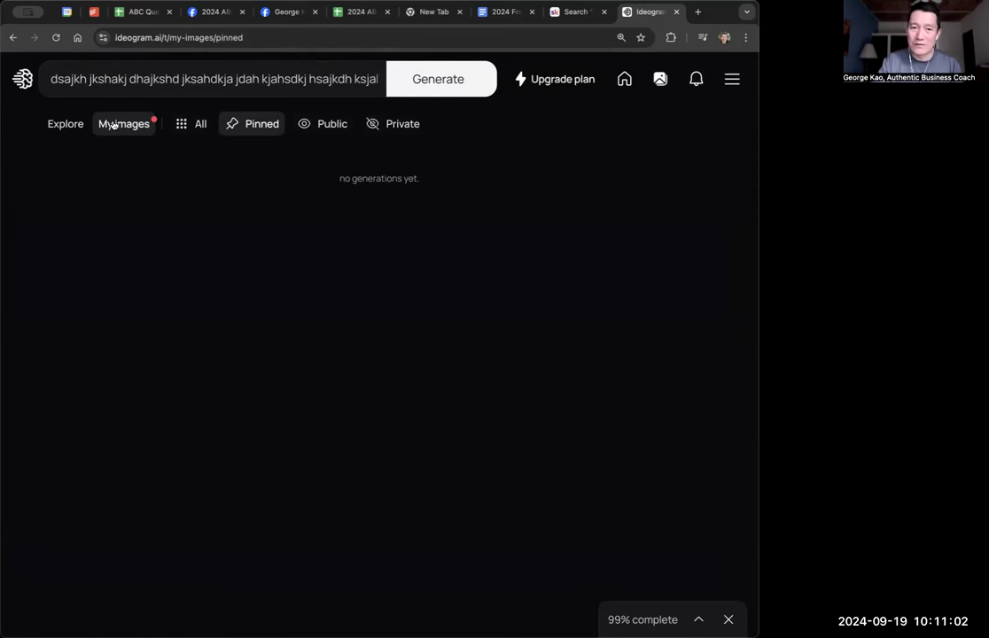
Switch My images to the Public tab to see the elephant and off-road jeep results.
{"action": "left_click", "coordinate": [328, 124]}
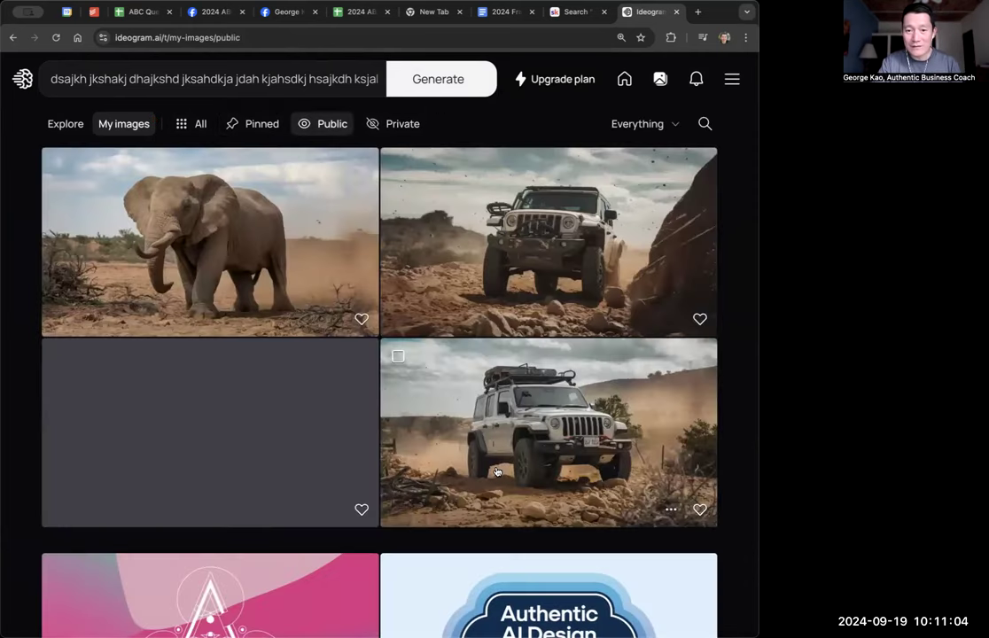